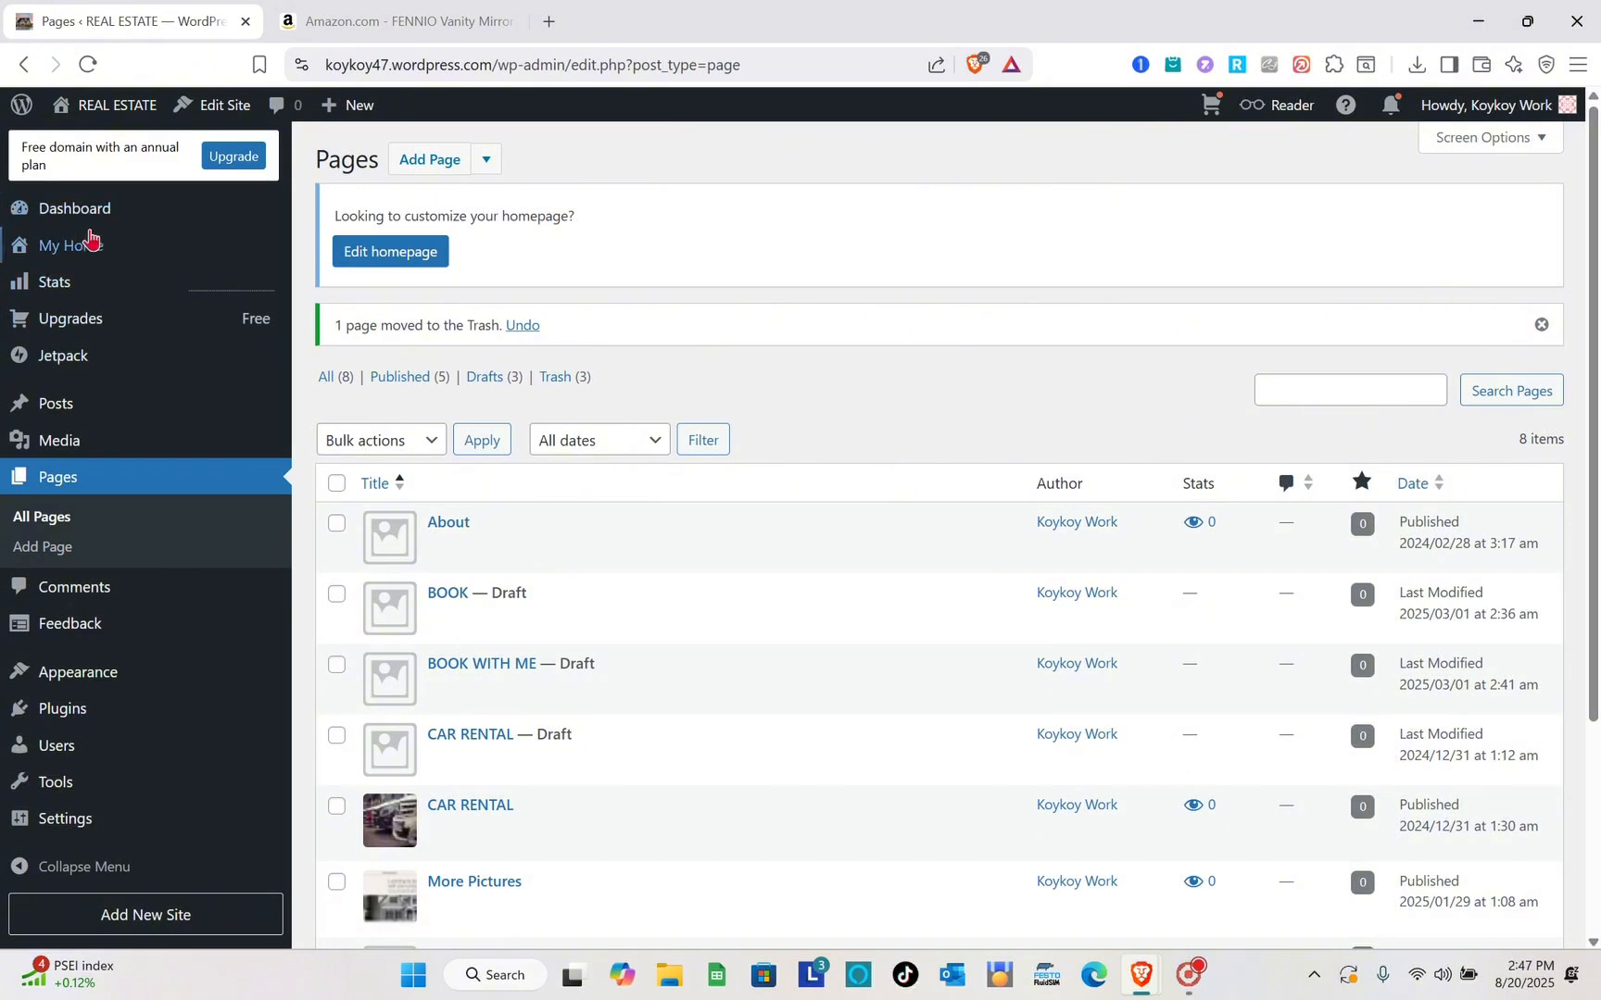
- Open the site's My Home page, and in a new tab search the web for "wordpress" and open the WordPress.com result
left_click(89, 245)
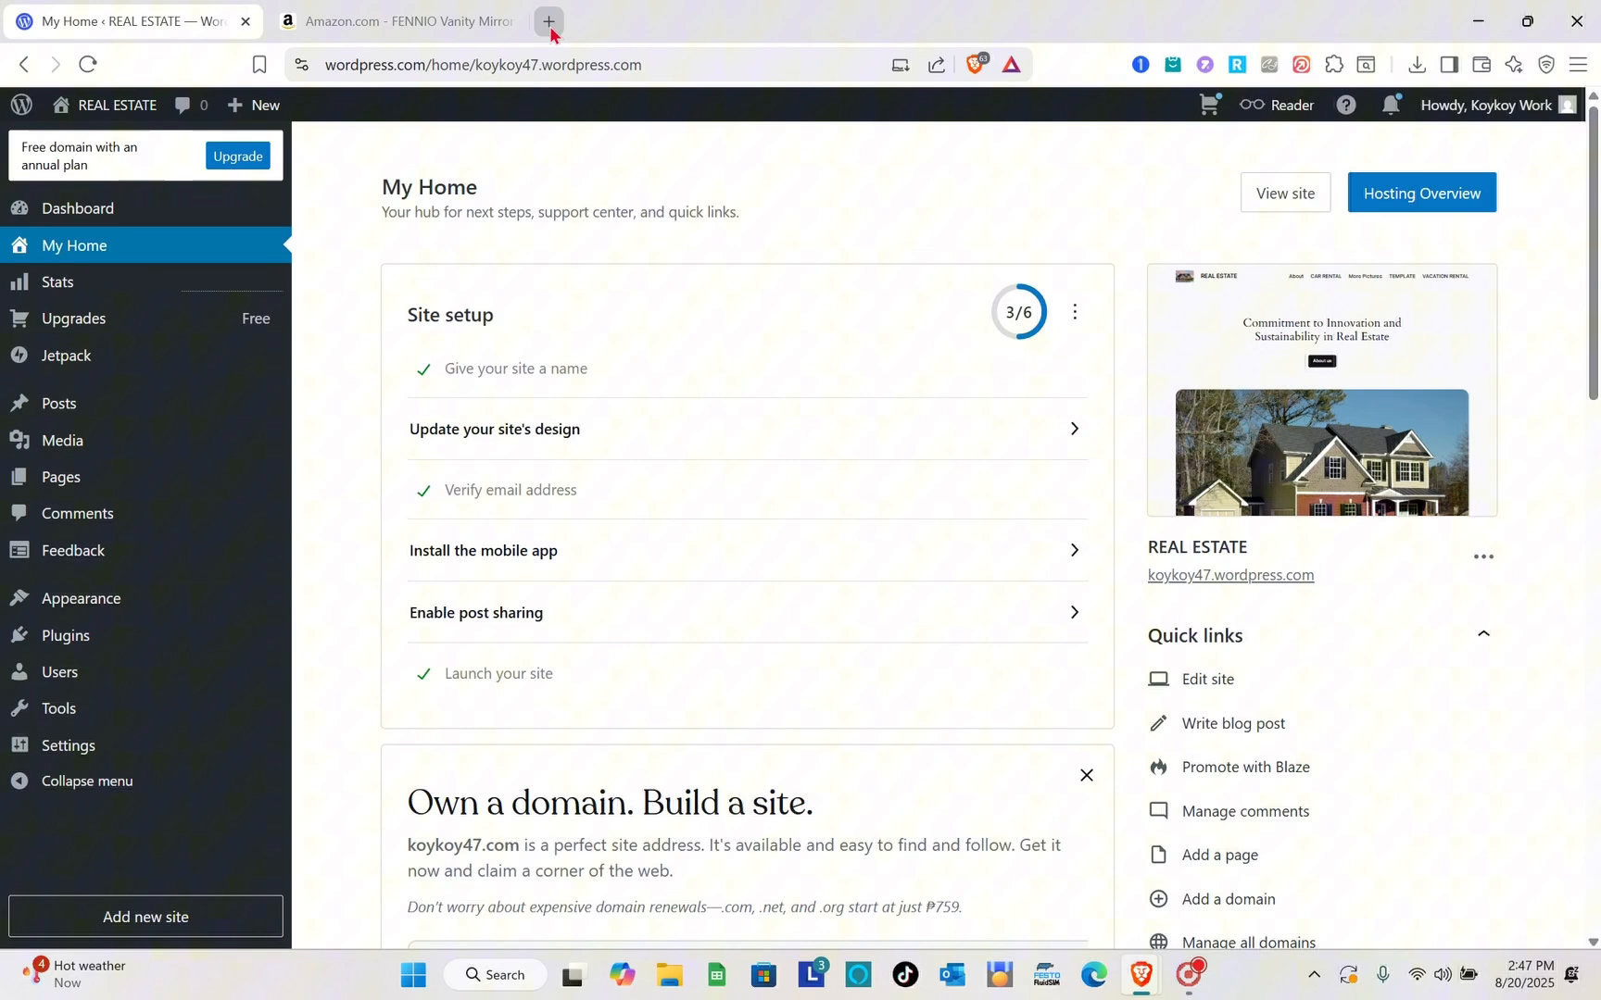
left_click(803, 31)
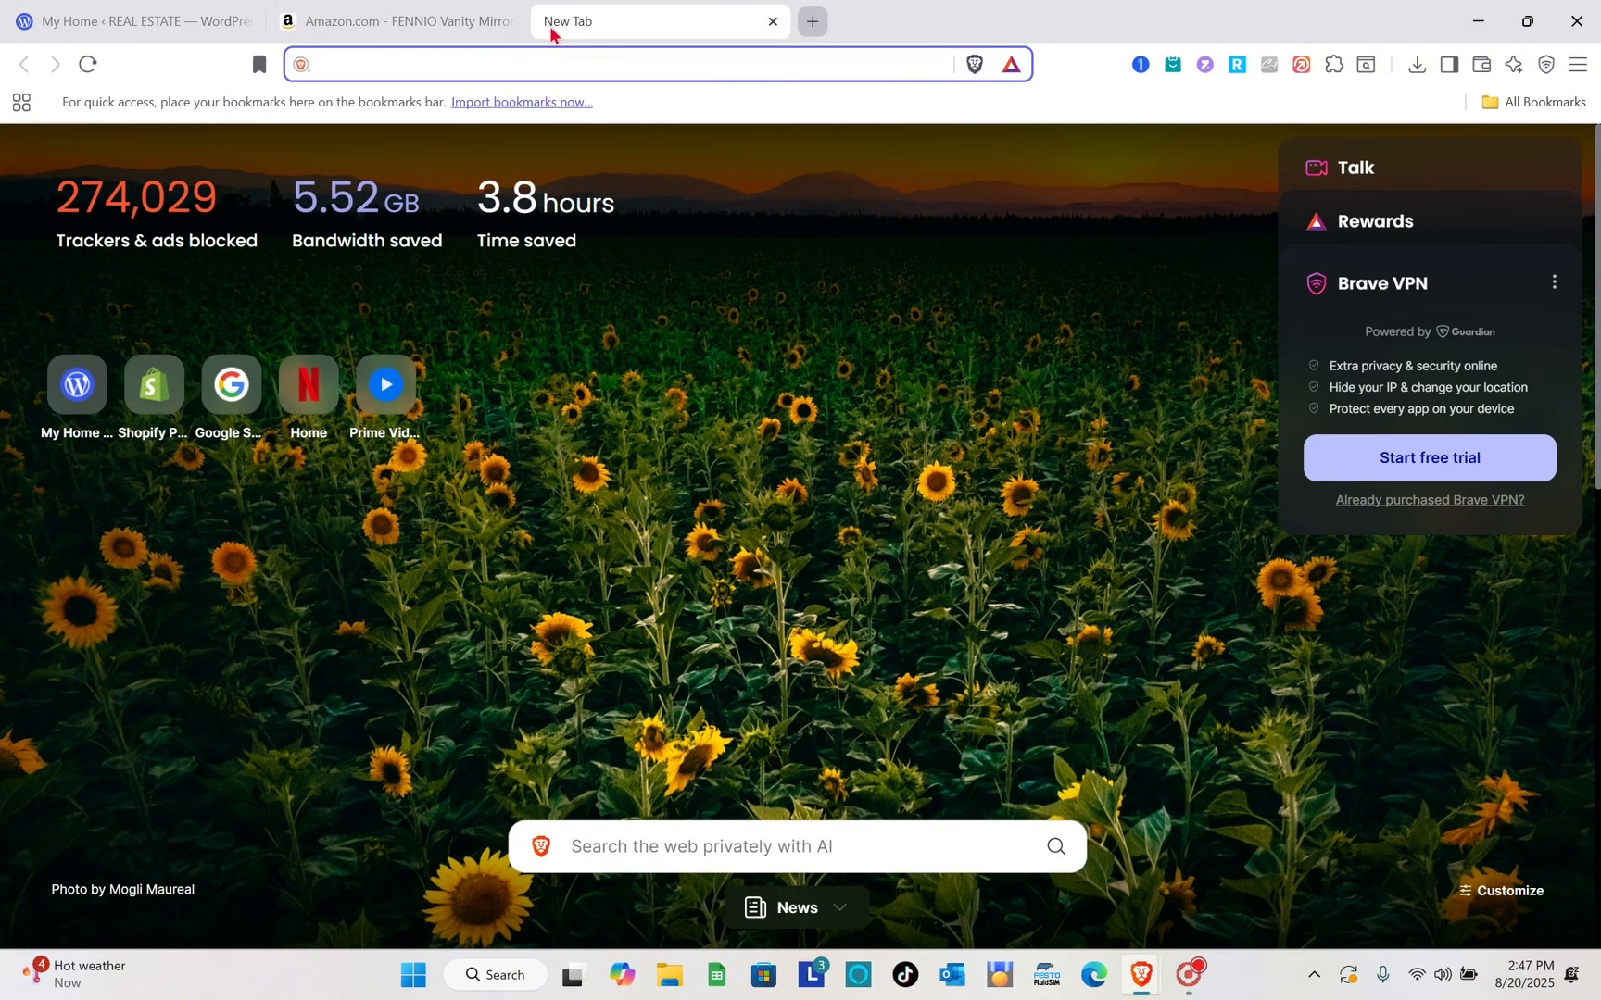
type("wor")
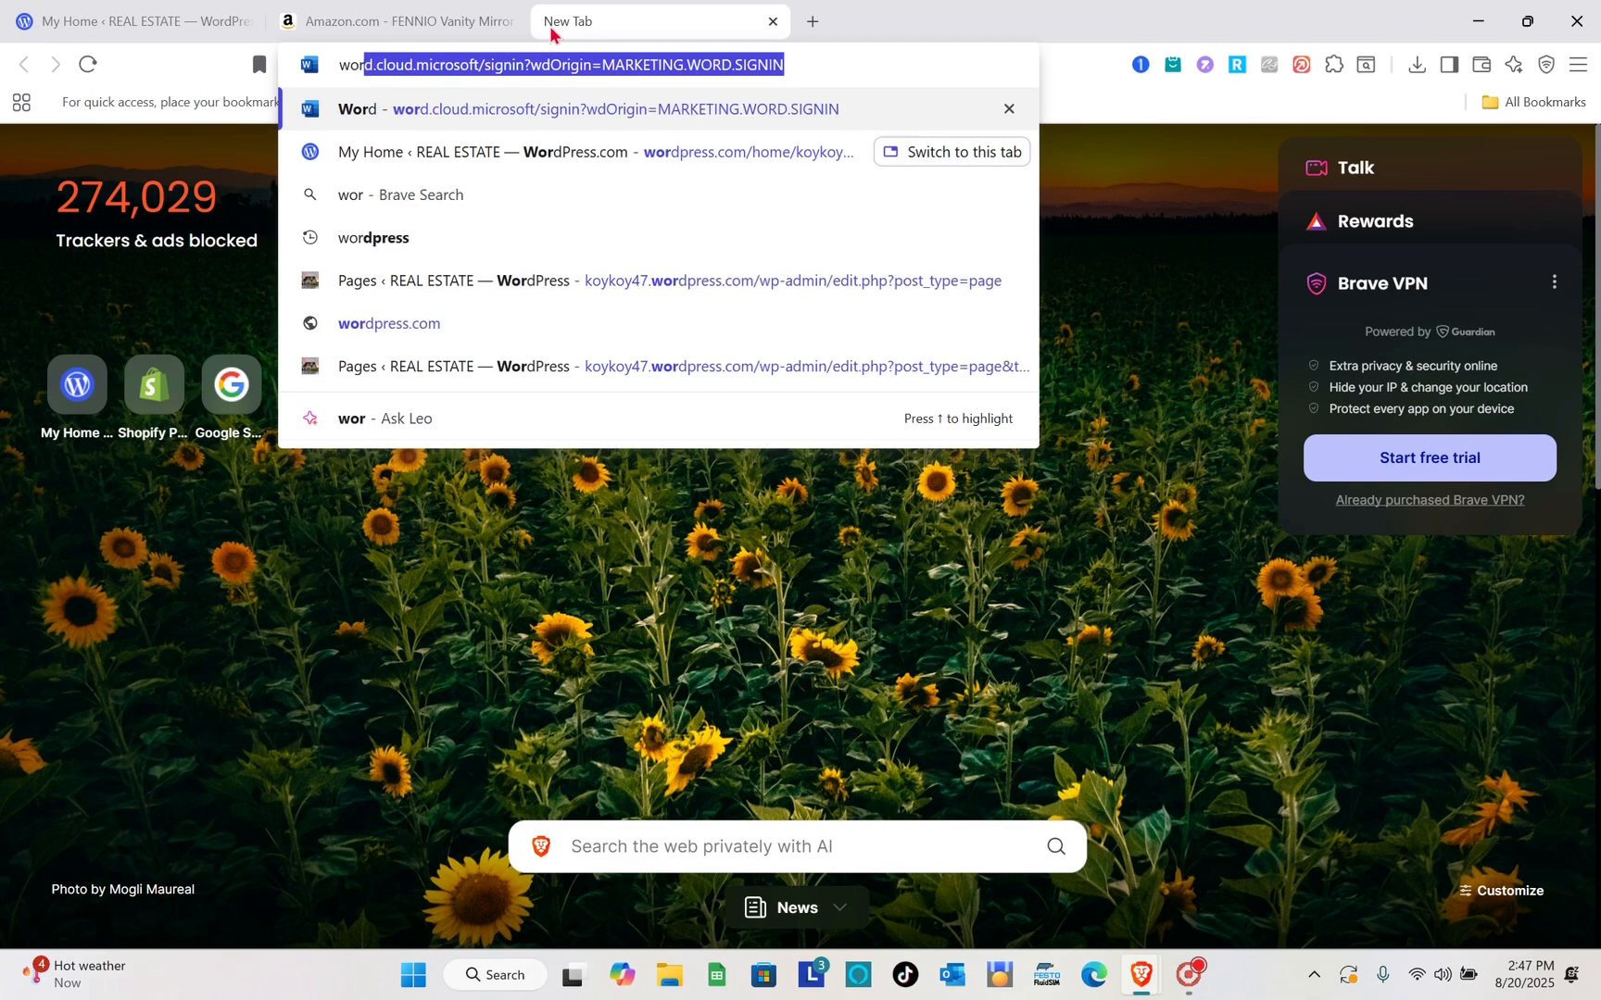
type("dpress")
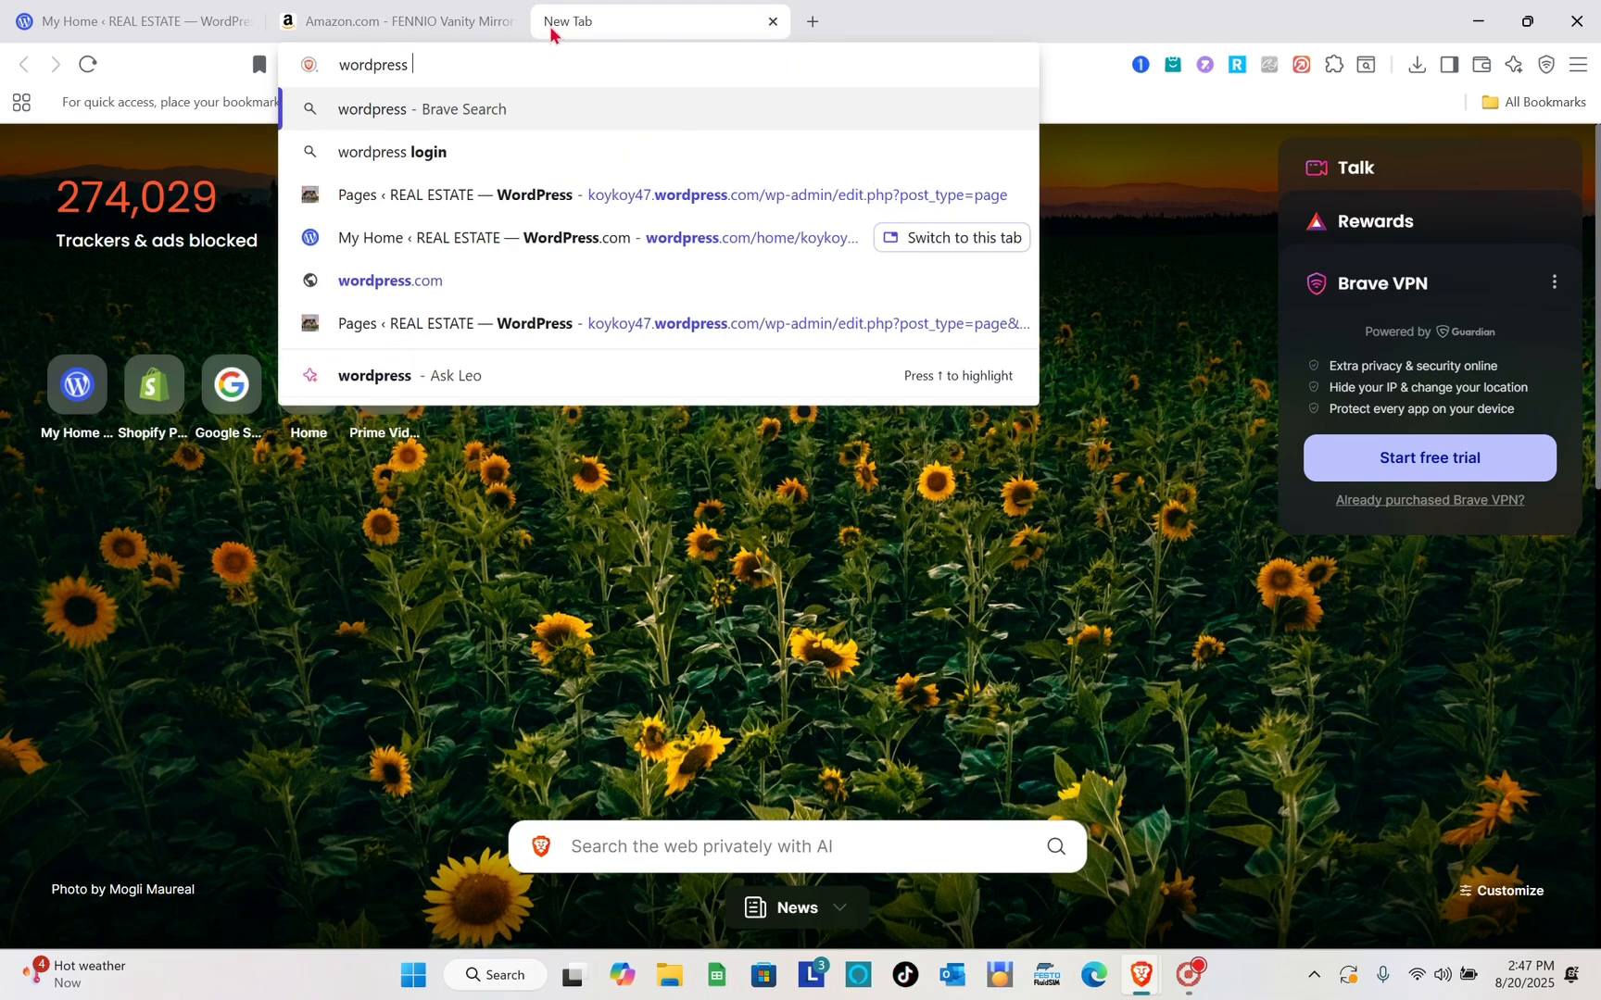
key("Return")
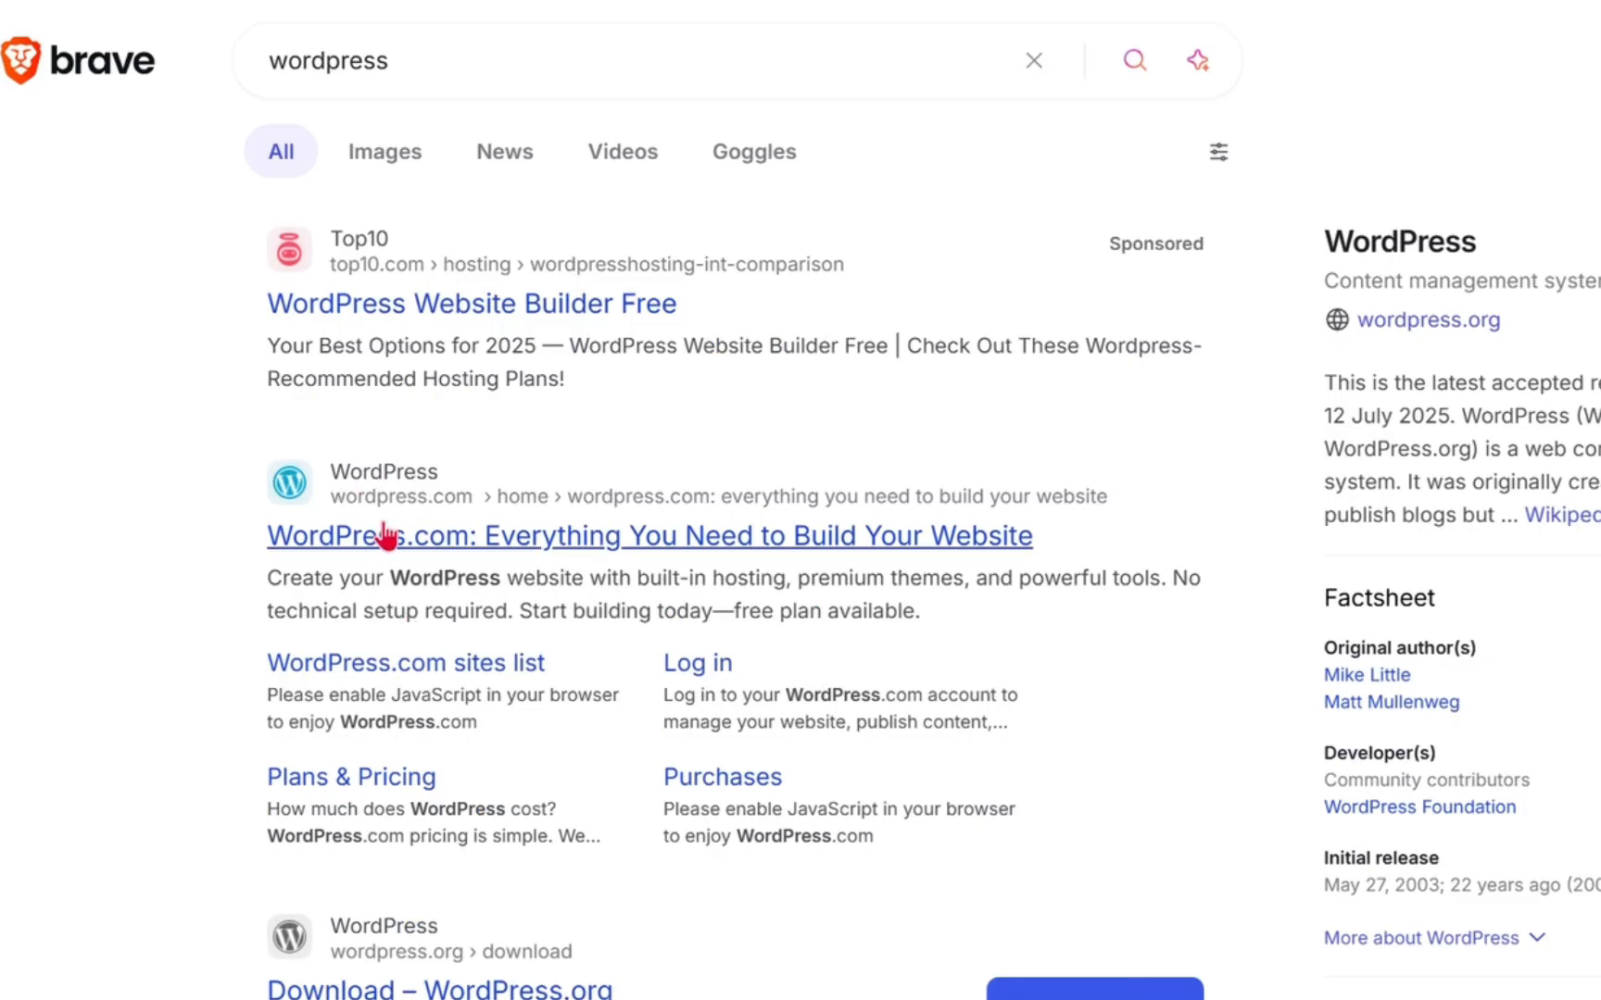
left_click(385, 535)
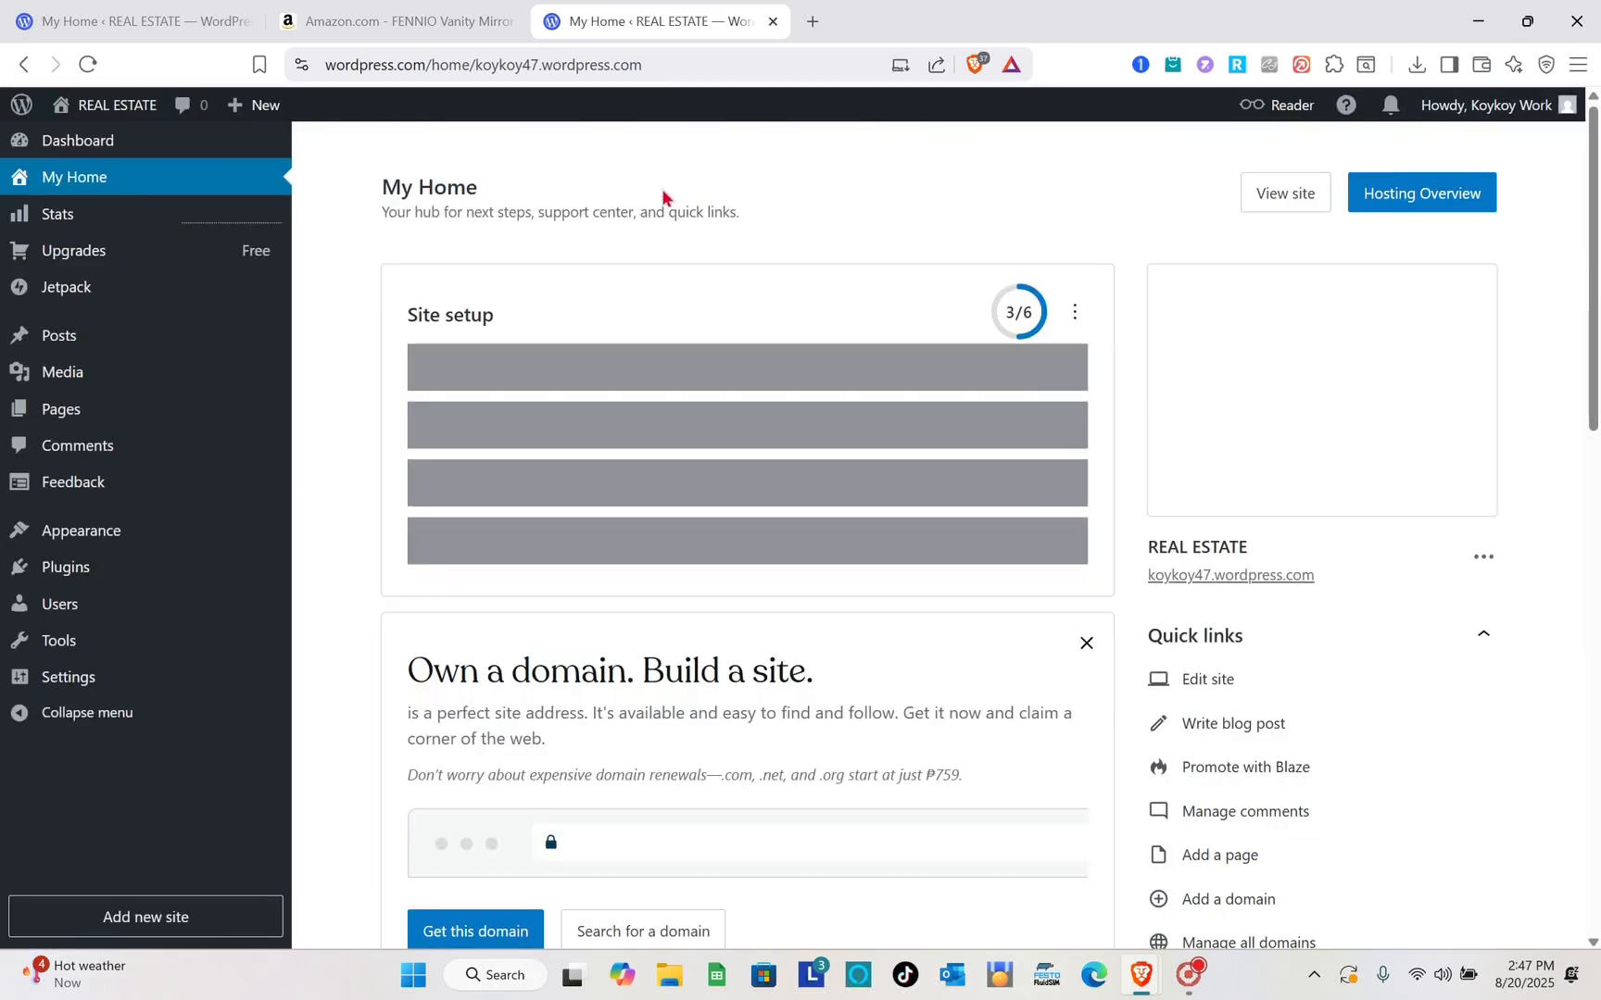
left_click(770, 20)
- Search the web for "amazon affiliate program" in a new tab and open the Amazon Associates Central result
left_click(383, 19)
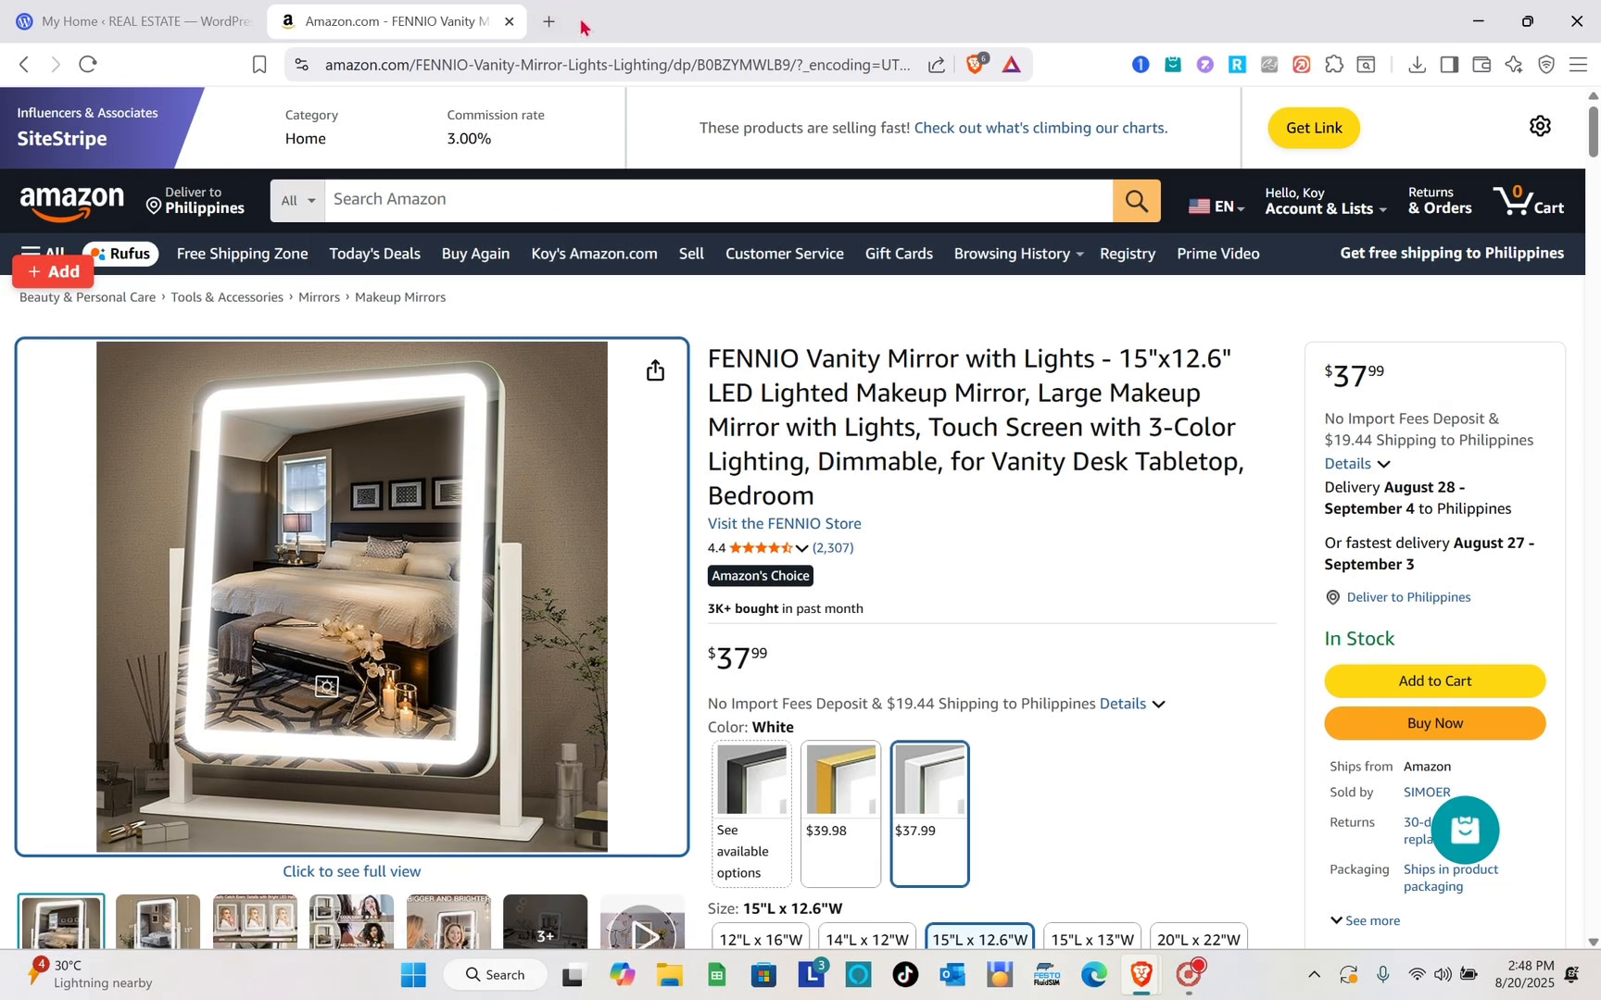
left_click(548, 20)
type("a")
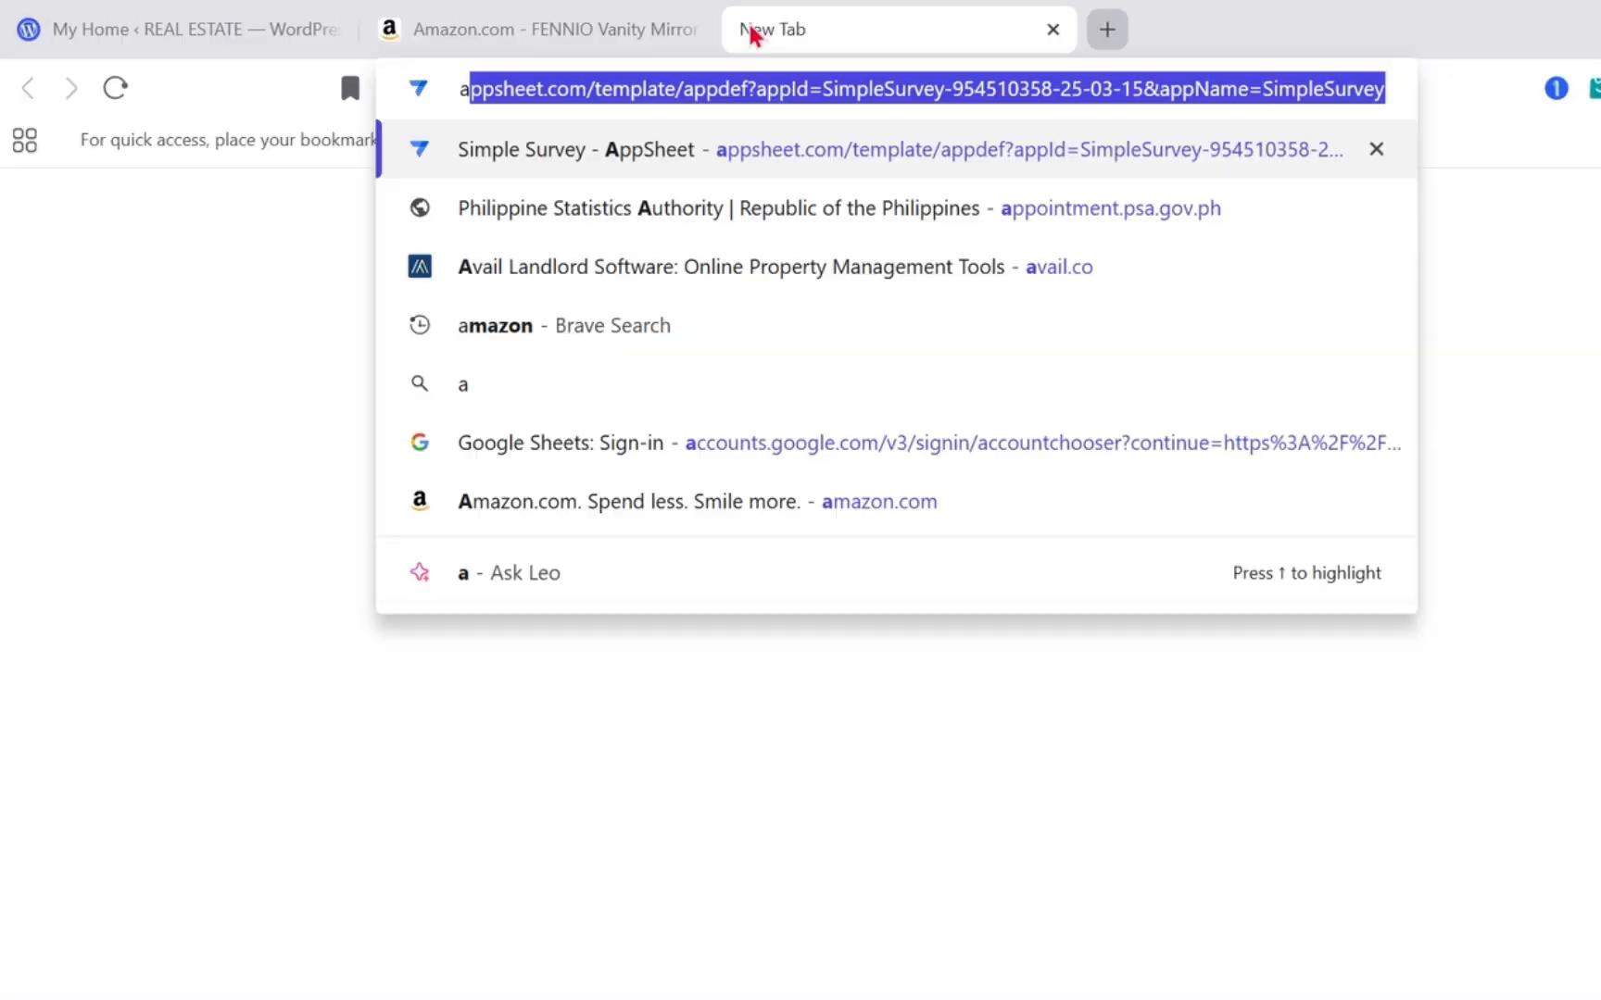
type("ma")
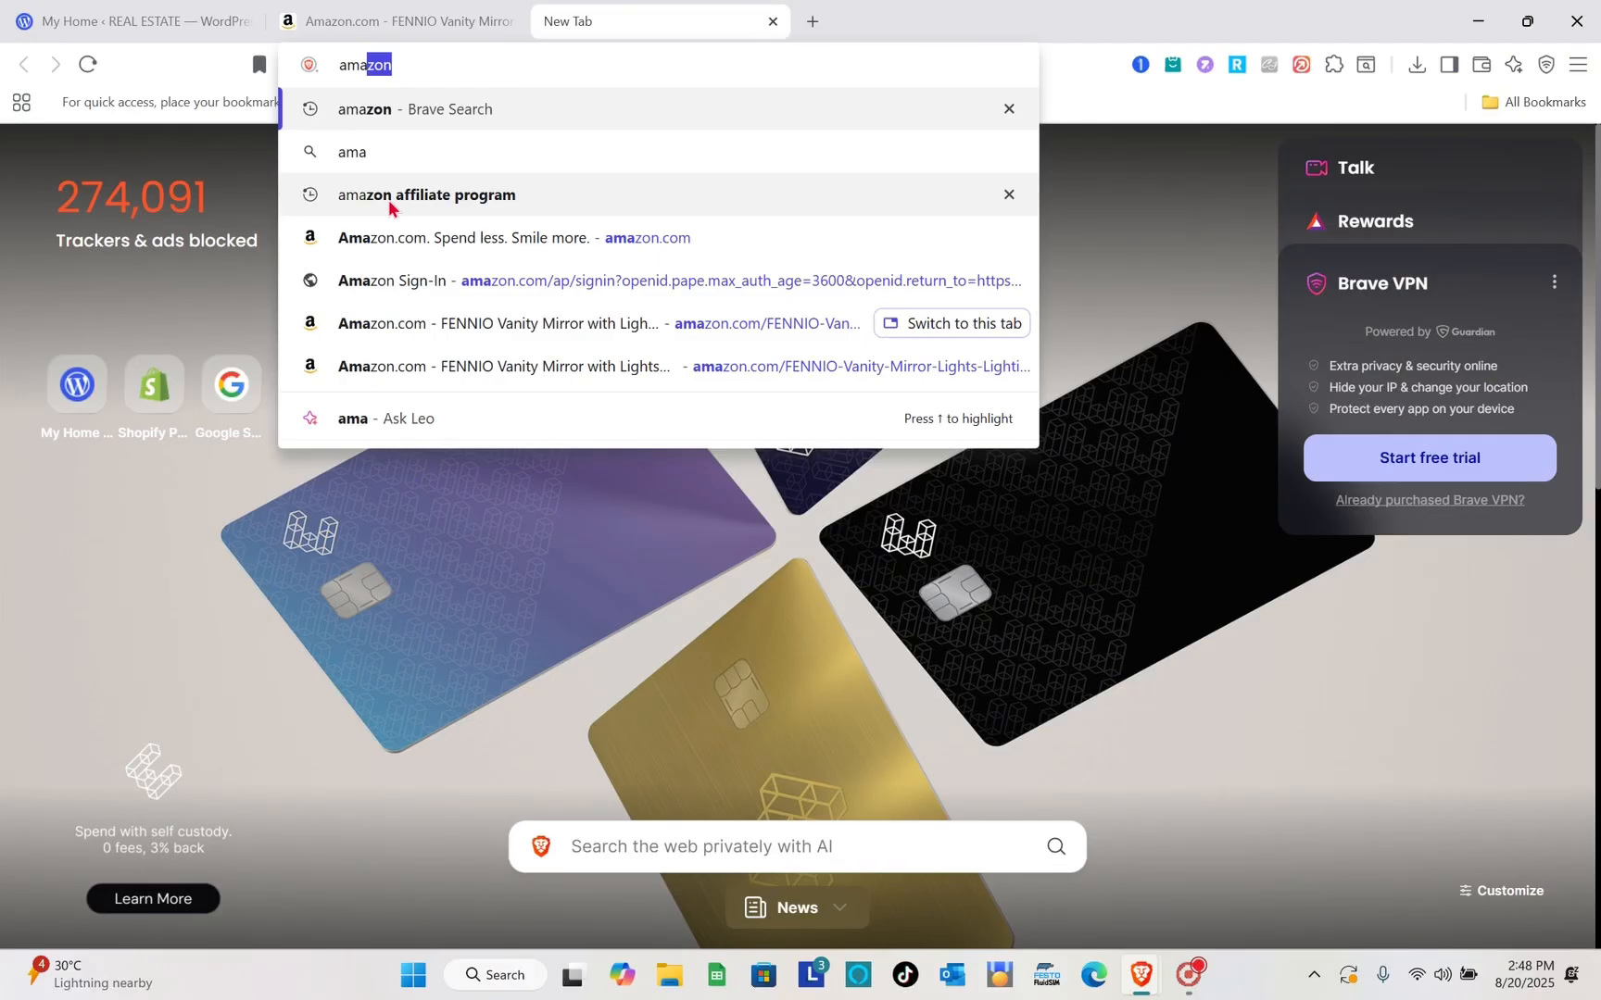
left_click(389, 202)
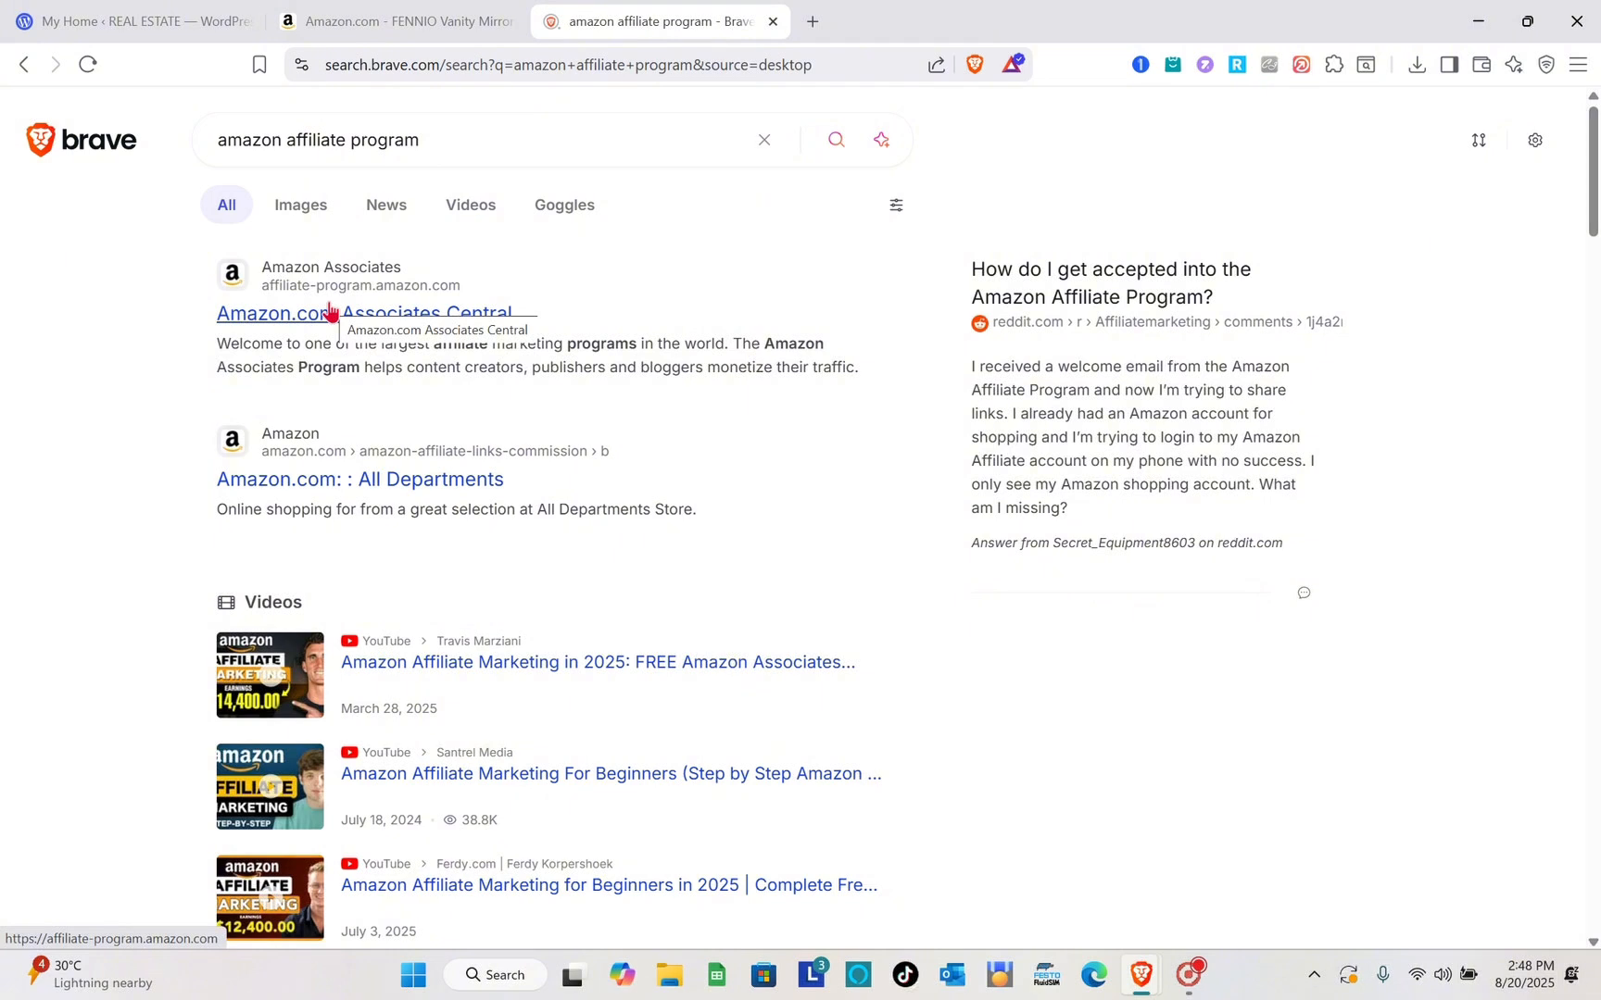
left_click(278, 317)
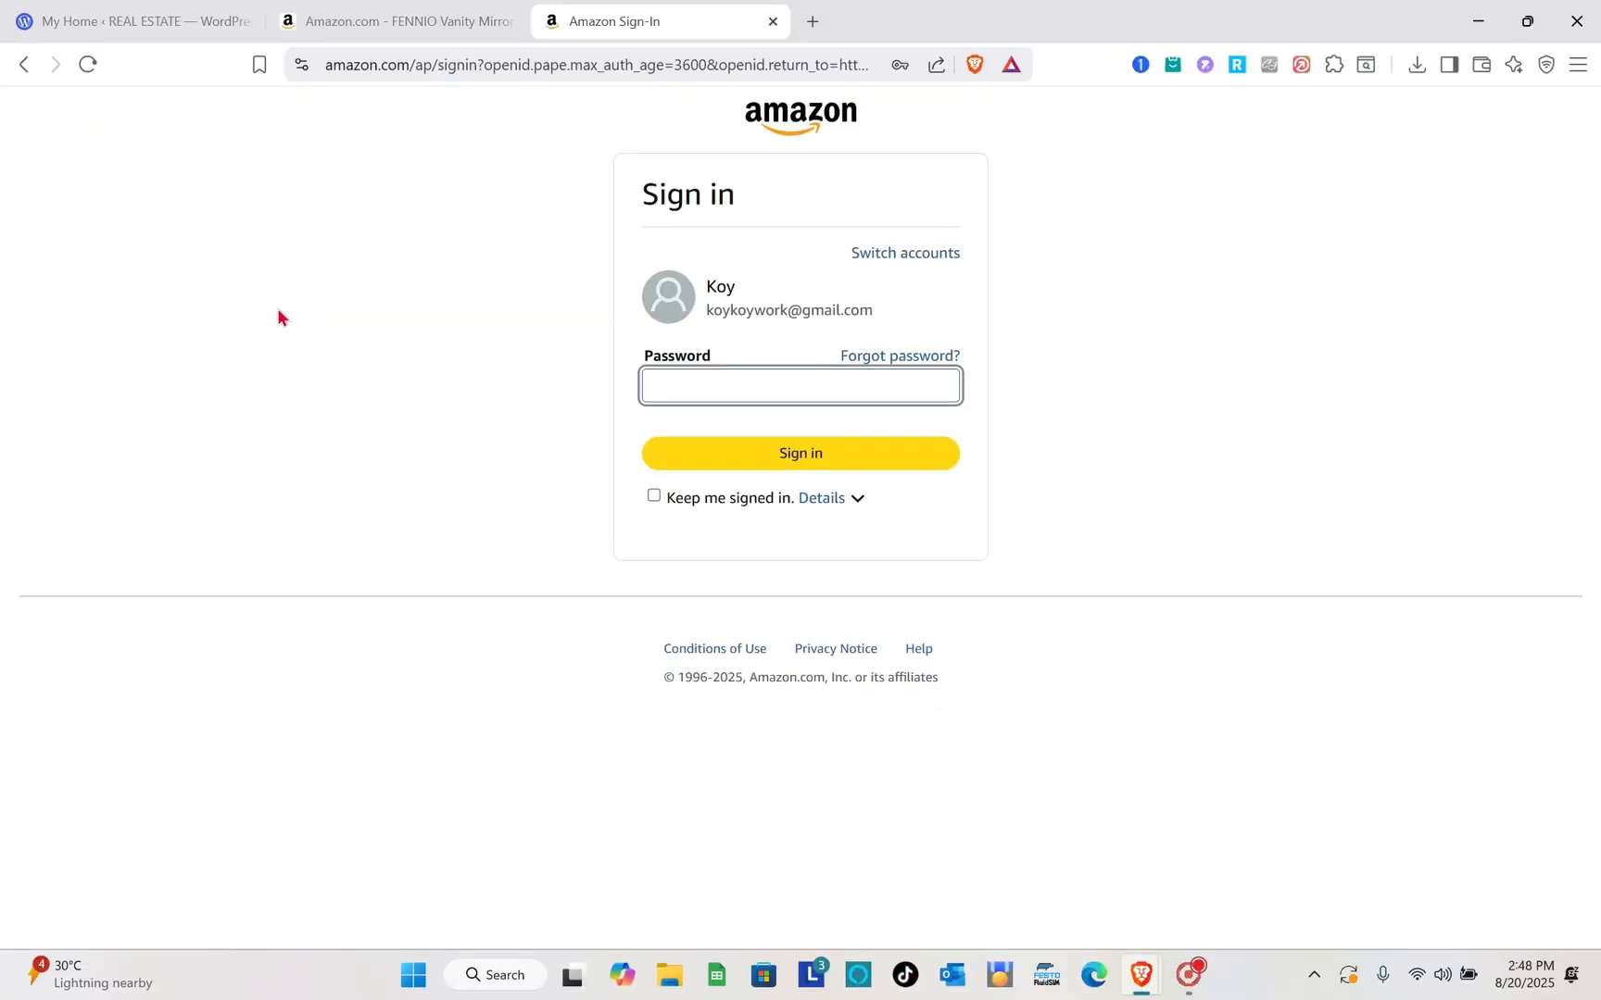
left_click(772, 21)
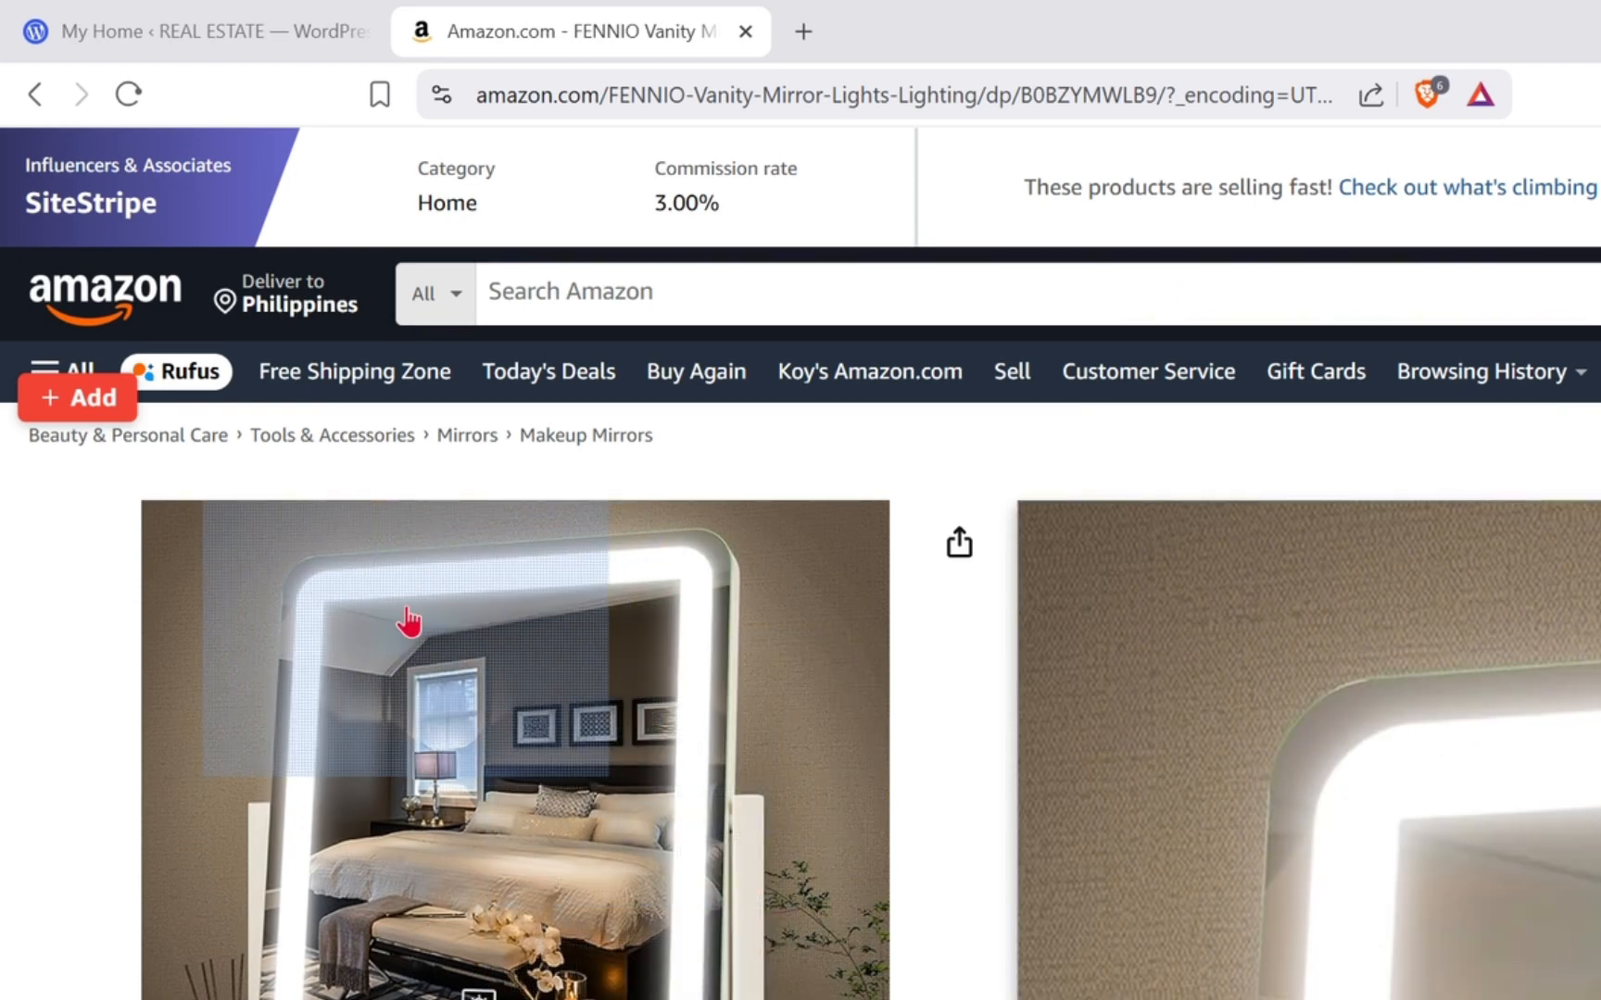
- Return to the WordPress dashboard, open the list of all pages and look through the existing pages
left_click(357, 11)
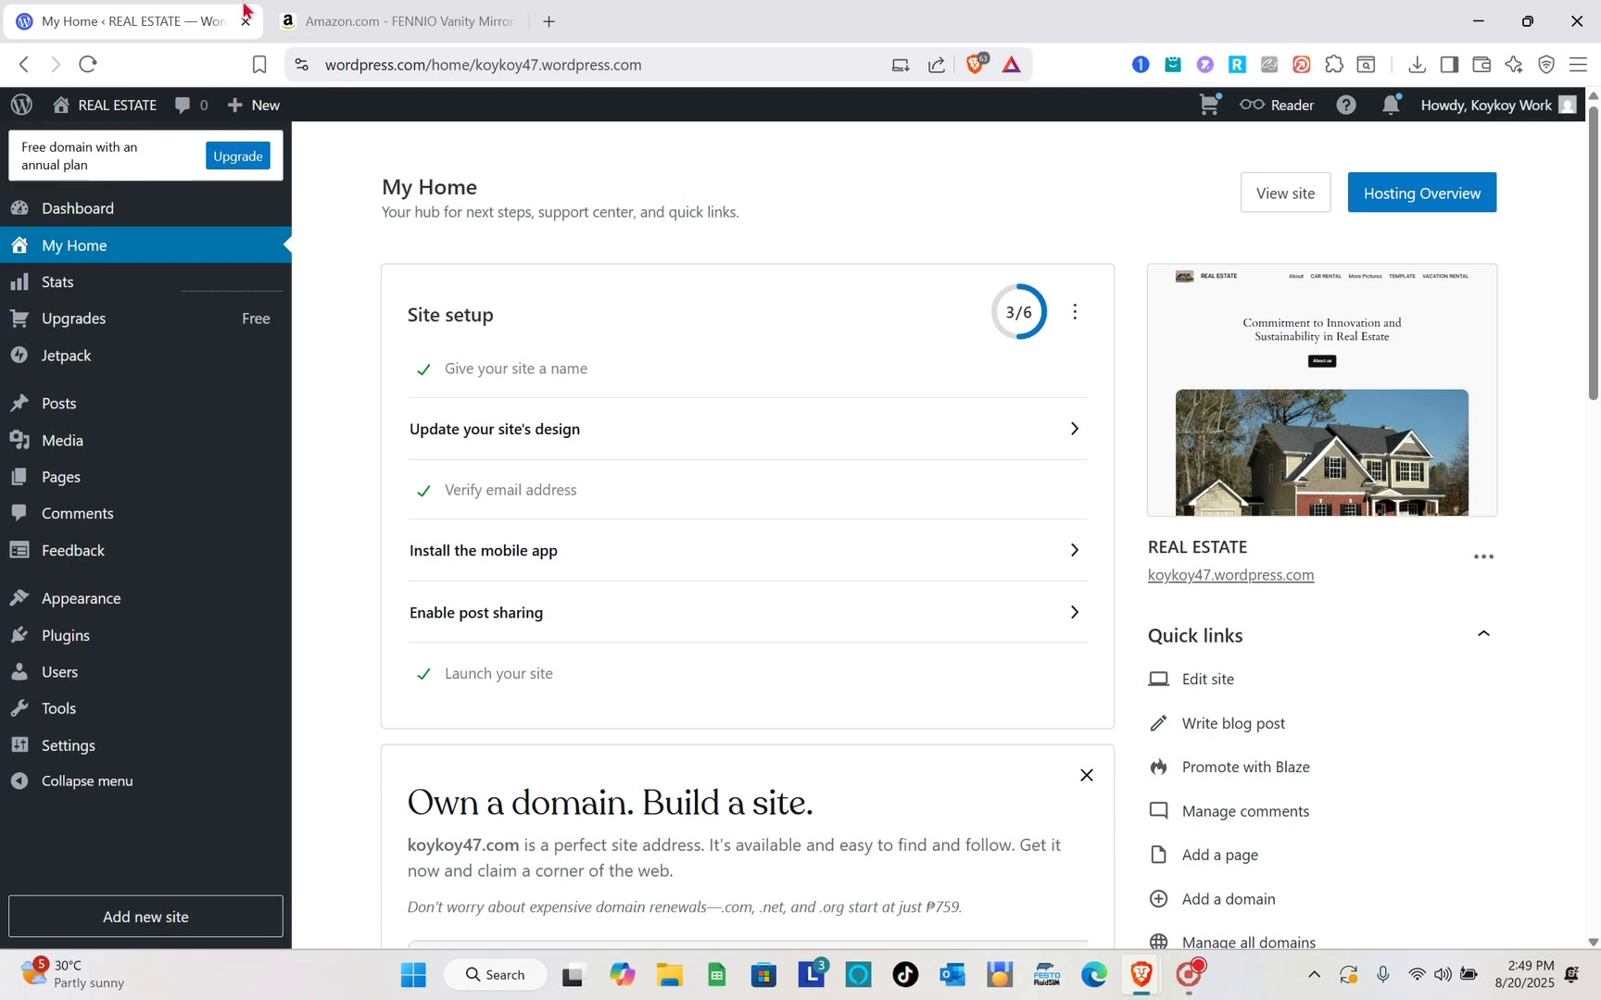
mouse_move(230, 133)
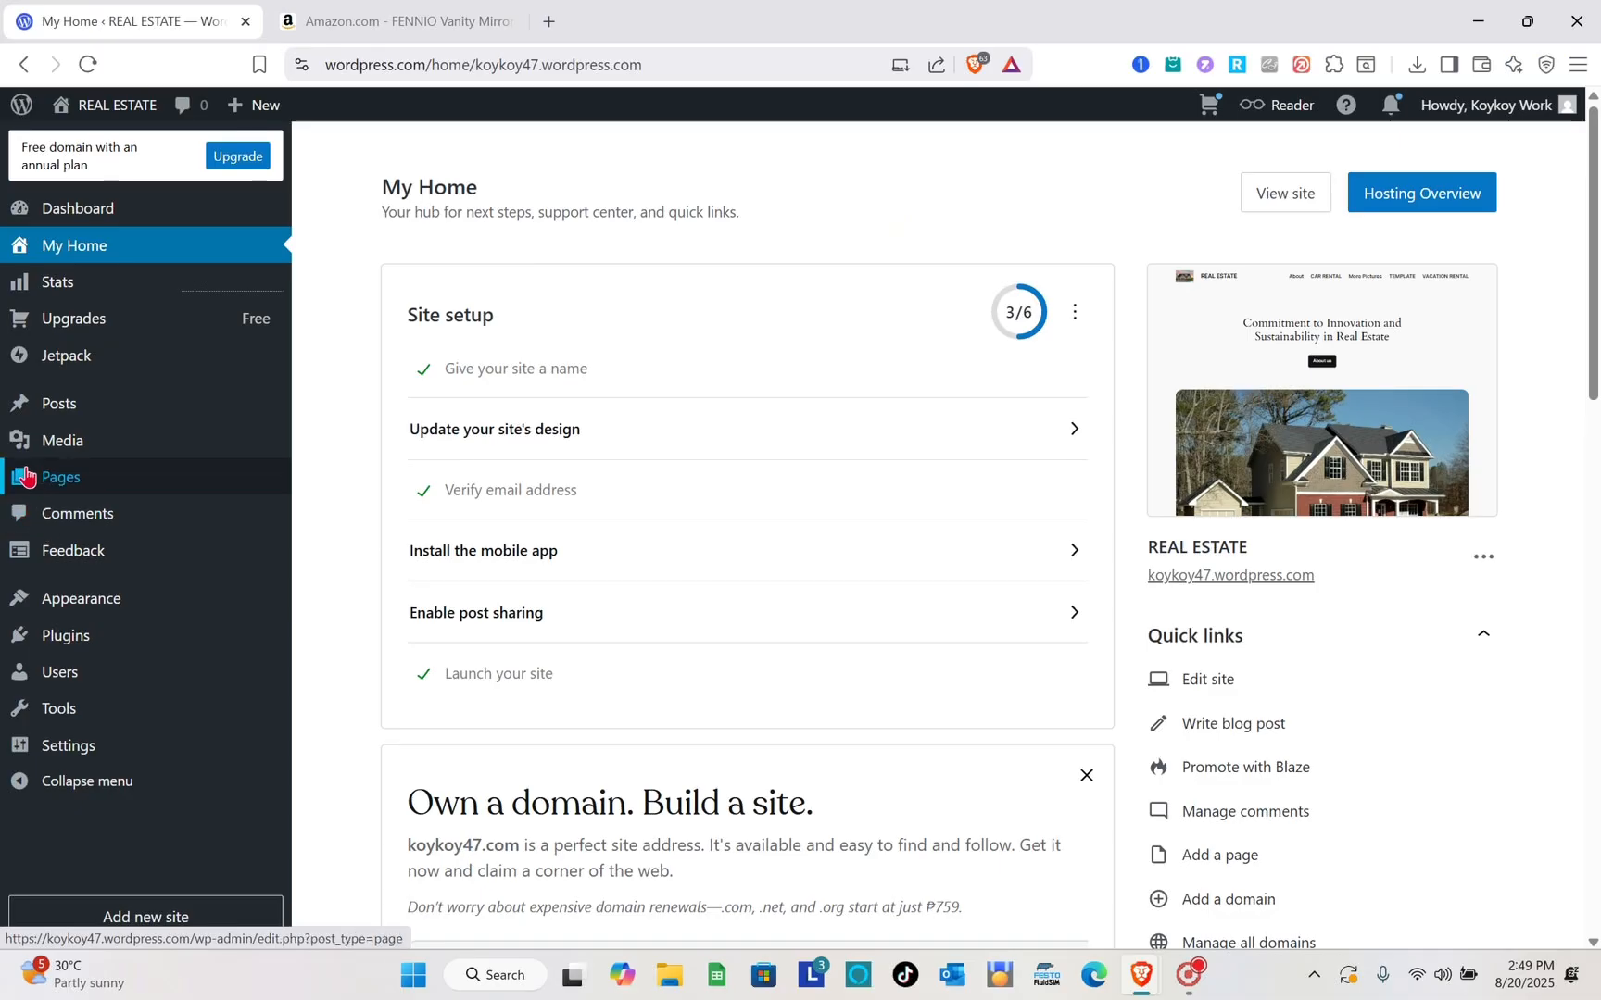
mouse_move(65, 619)
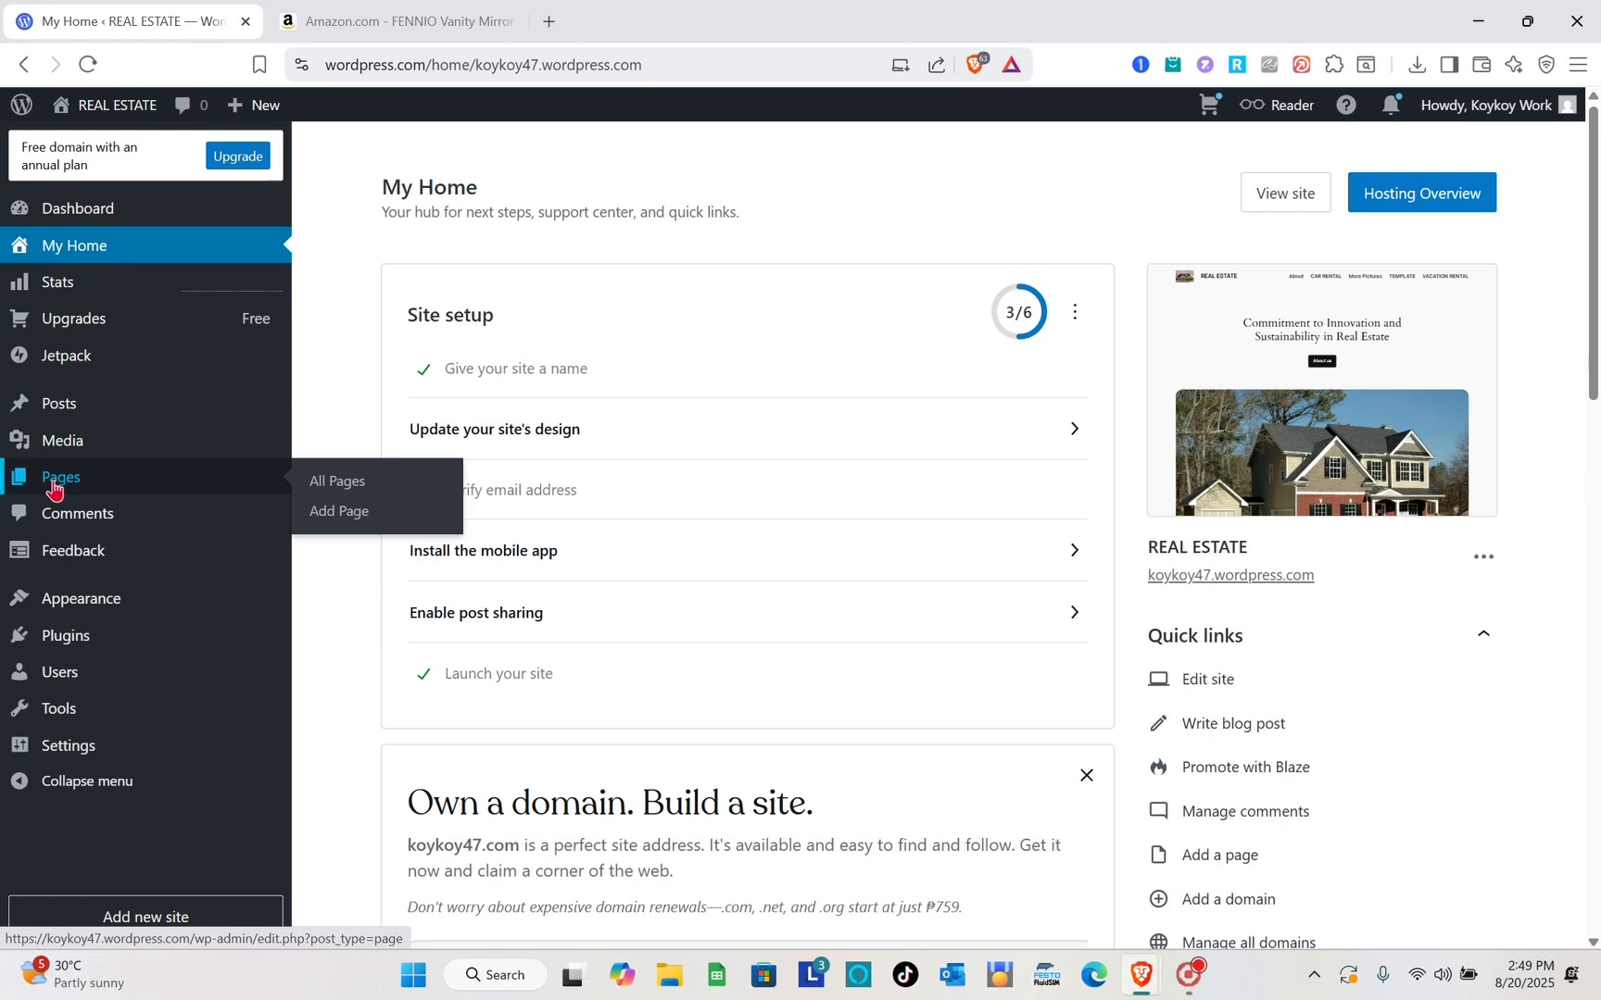
left_click(52, 478)
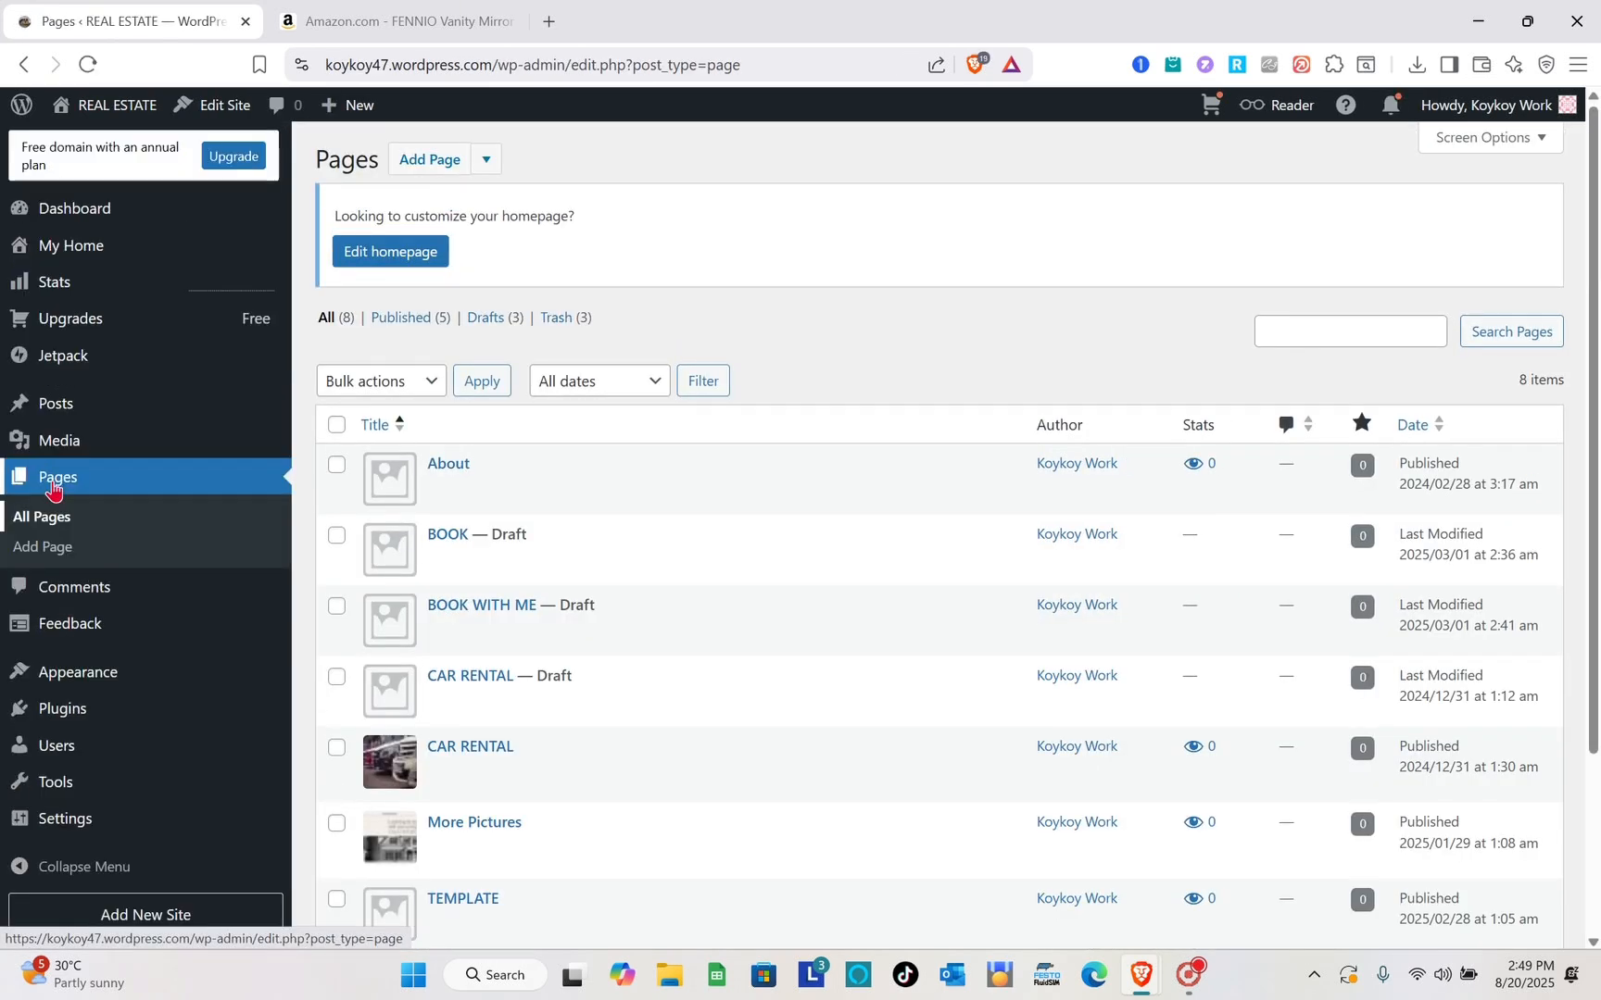
scroll(639, 530, "down", 3)
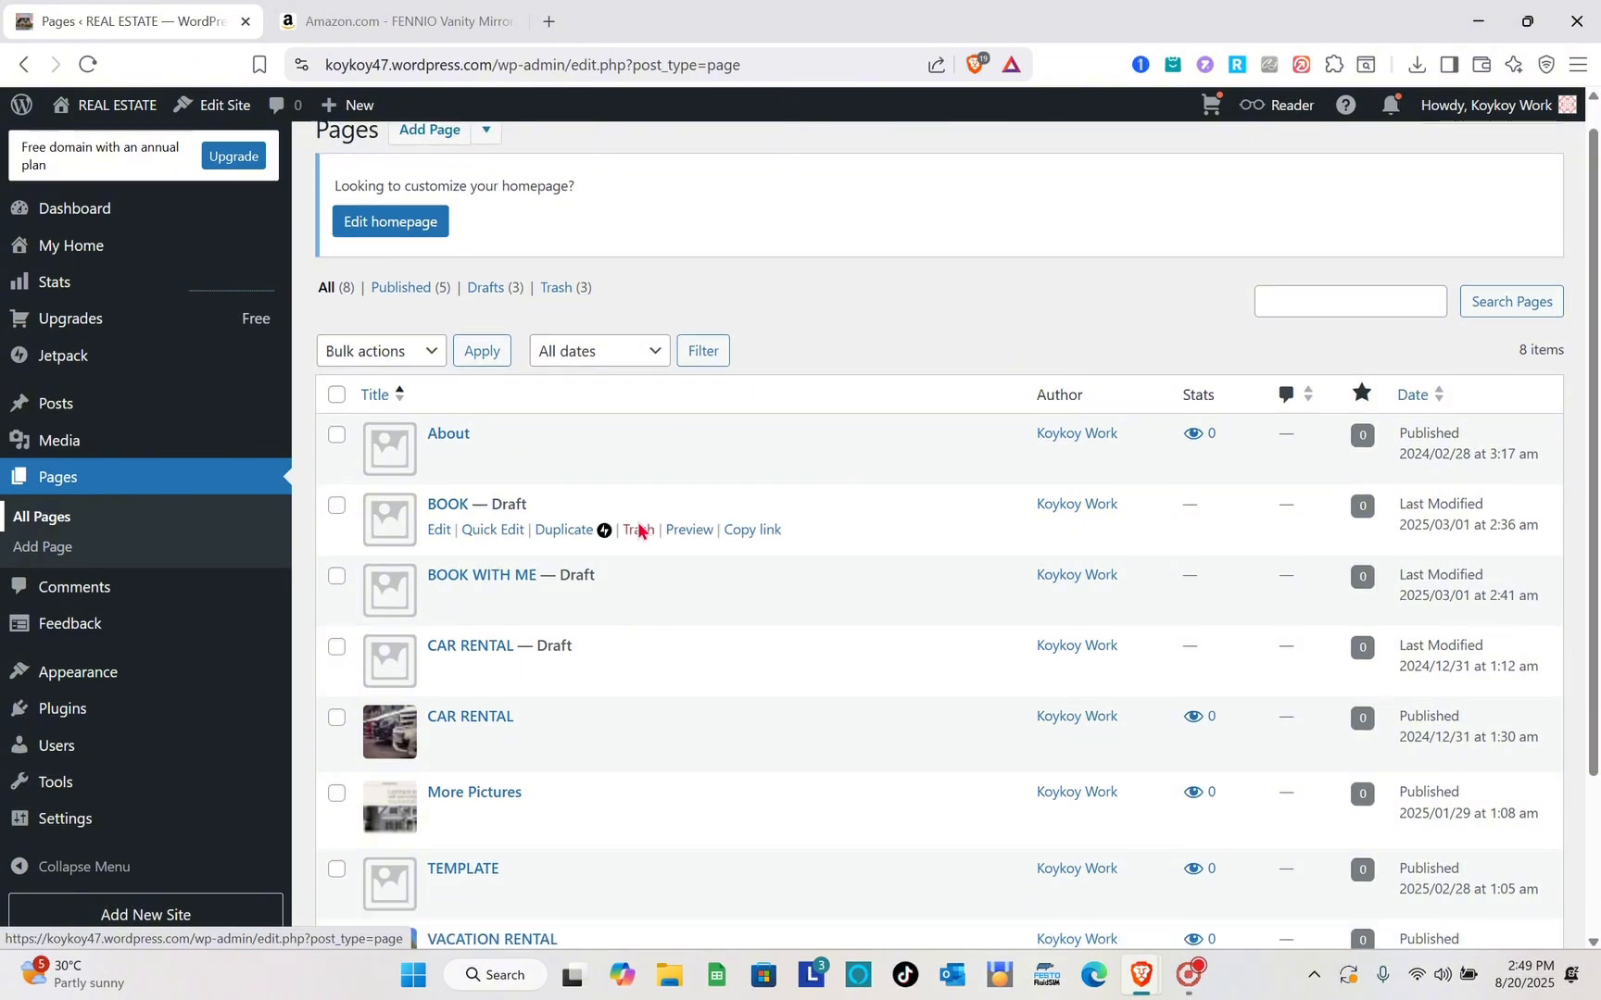
scroll(639, 529, "up", 1)
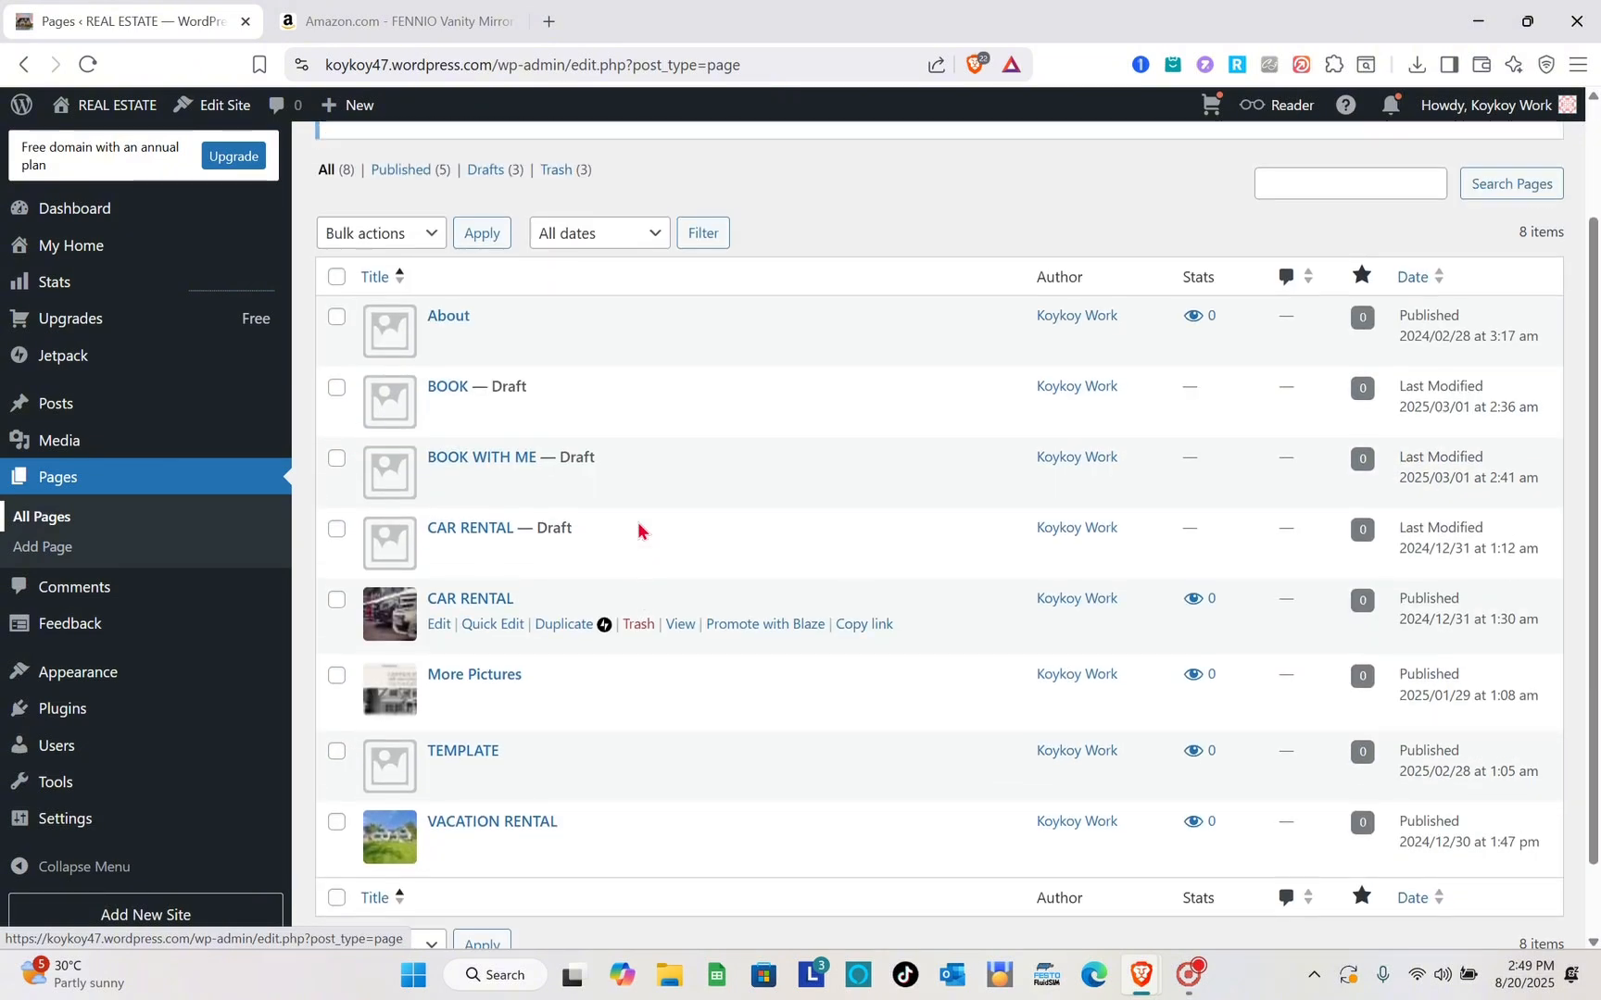
scroll(639, 530, "down", 1)
scroll(639, 530, "up", 3)
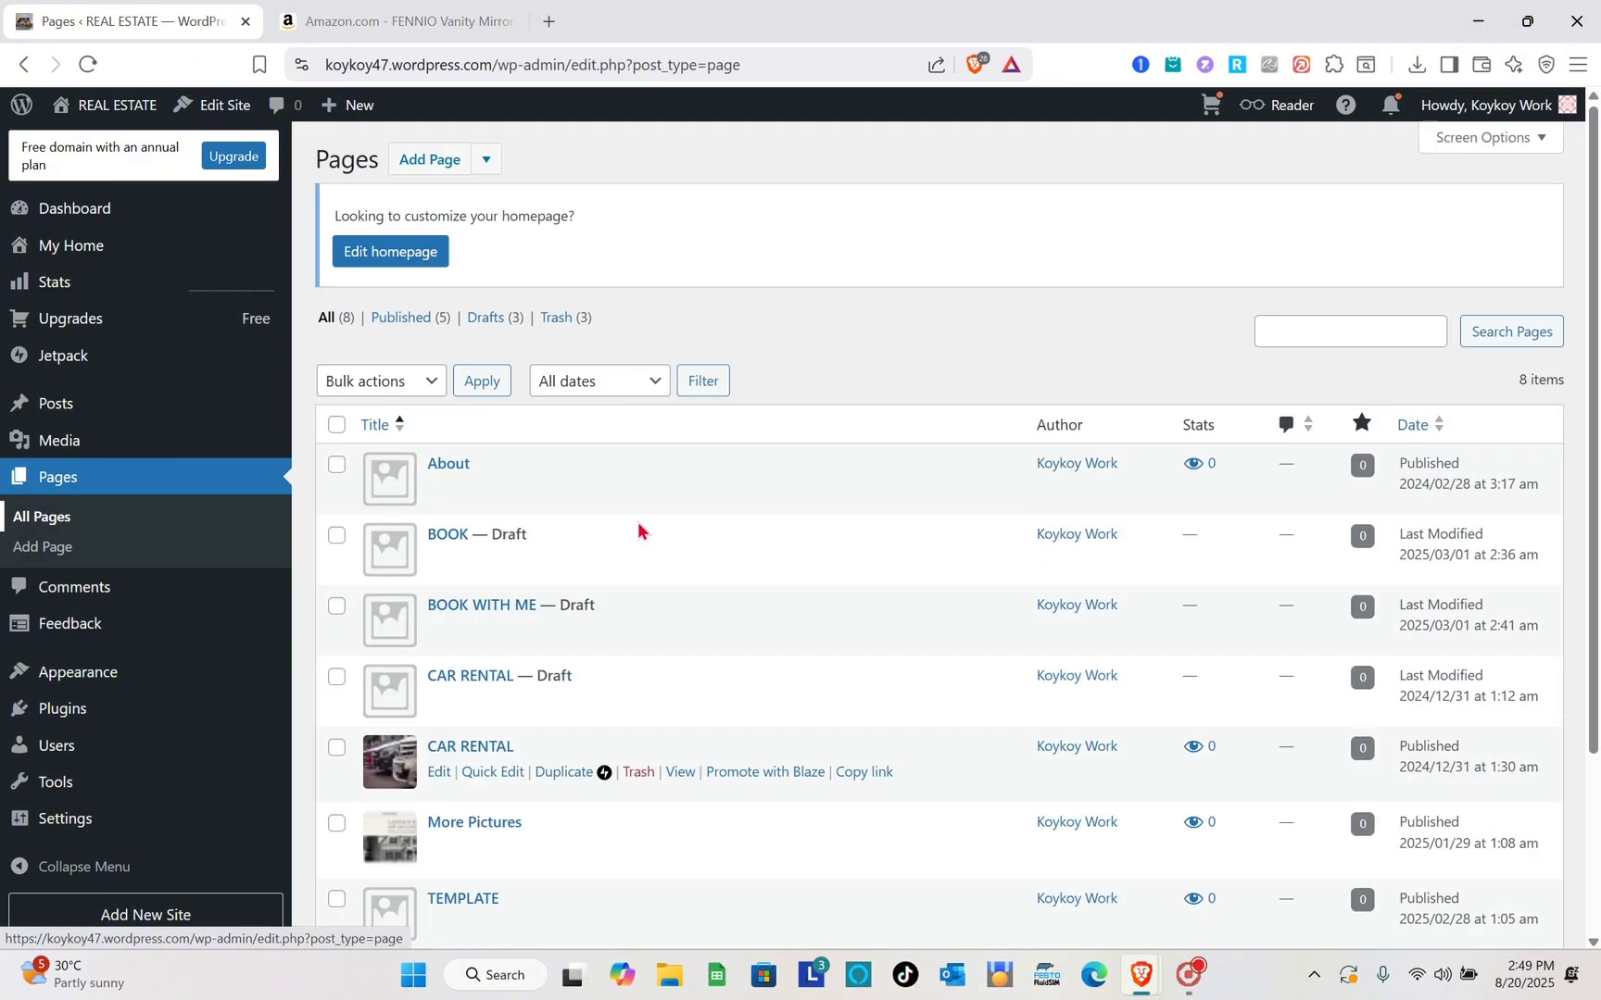
- Create a new blank page without a starter pattern and title it "SHOP HERE"
mouse_move(354, 107)
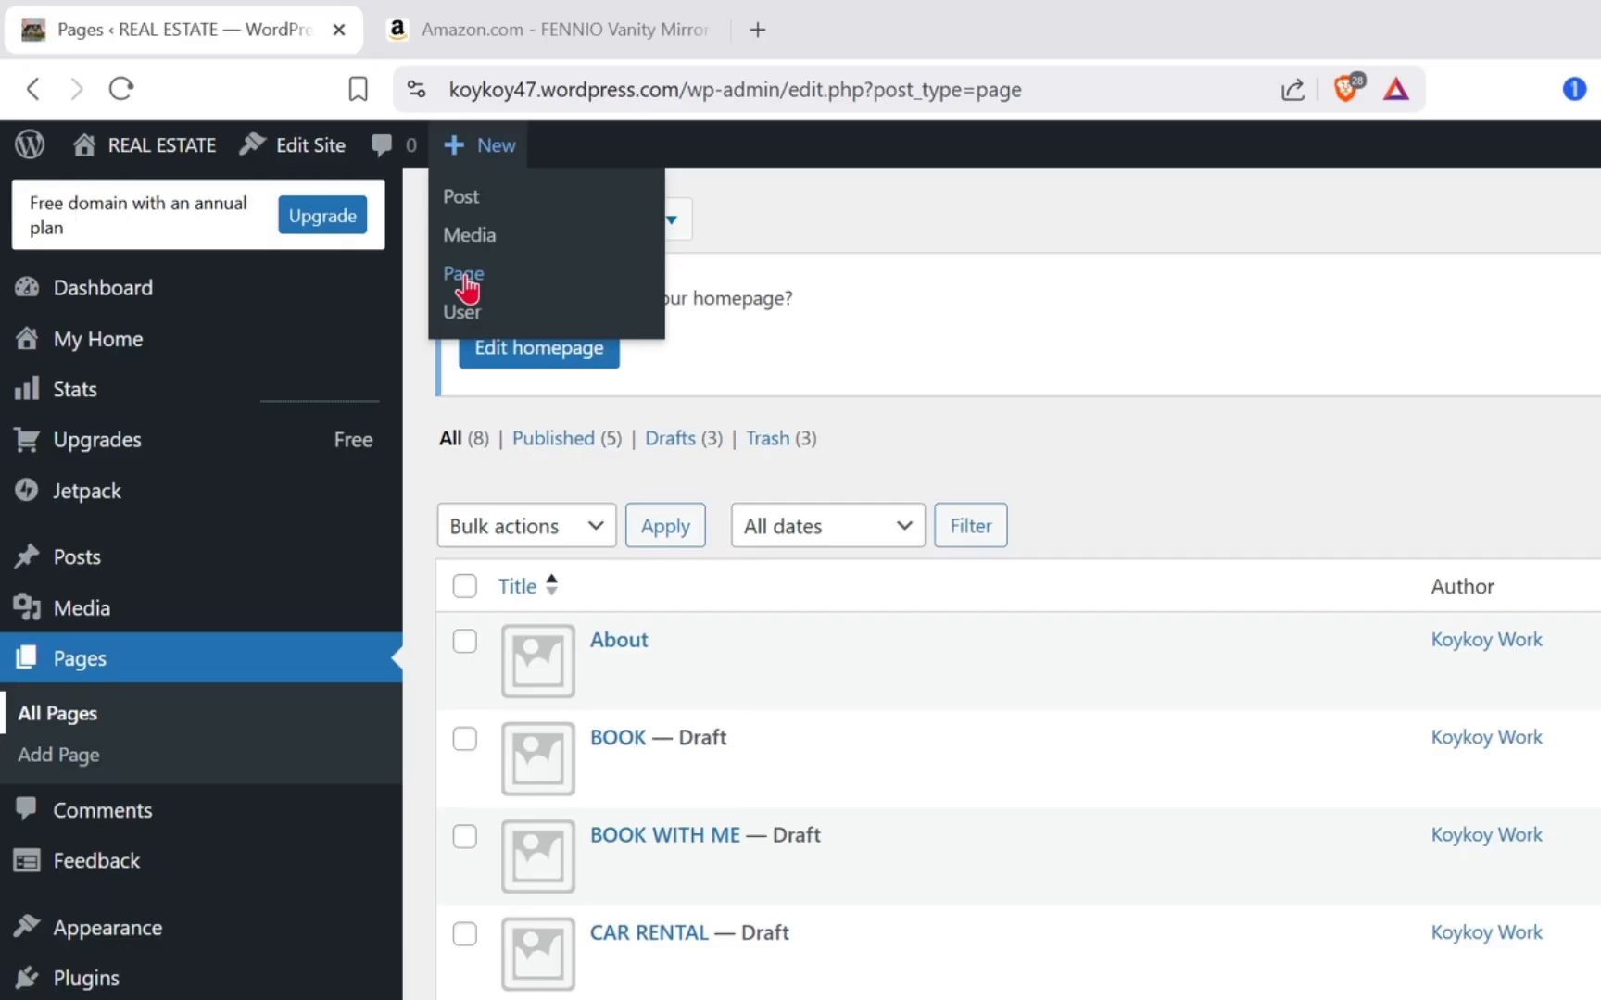
left_click(337, 204)
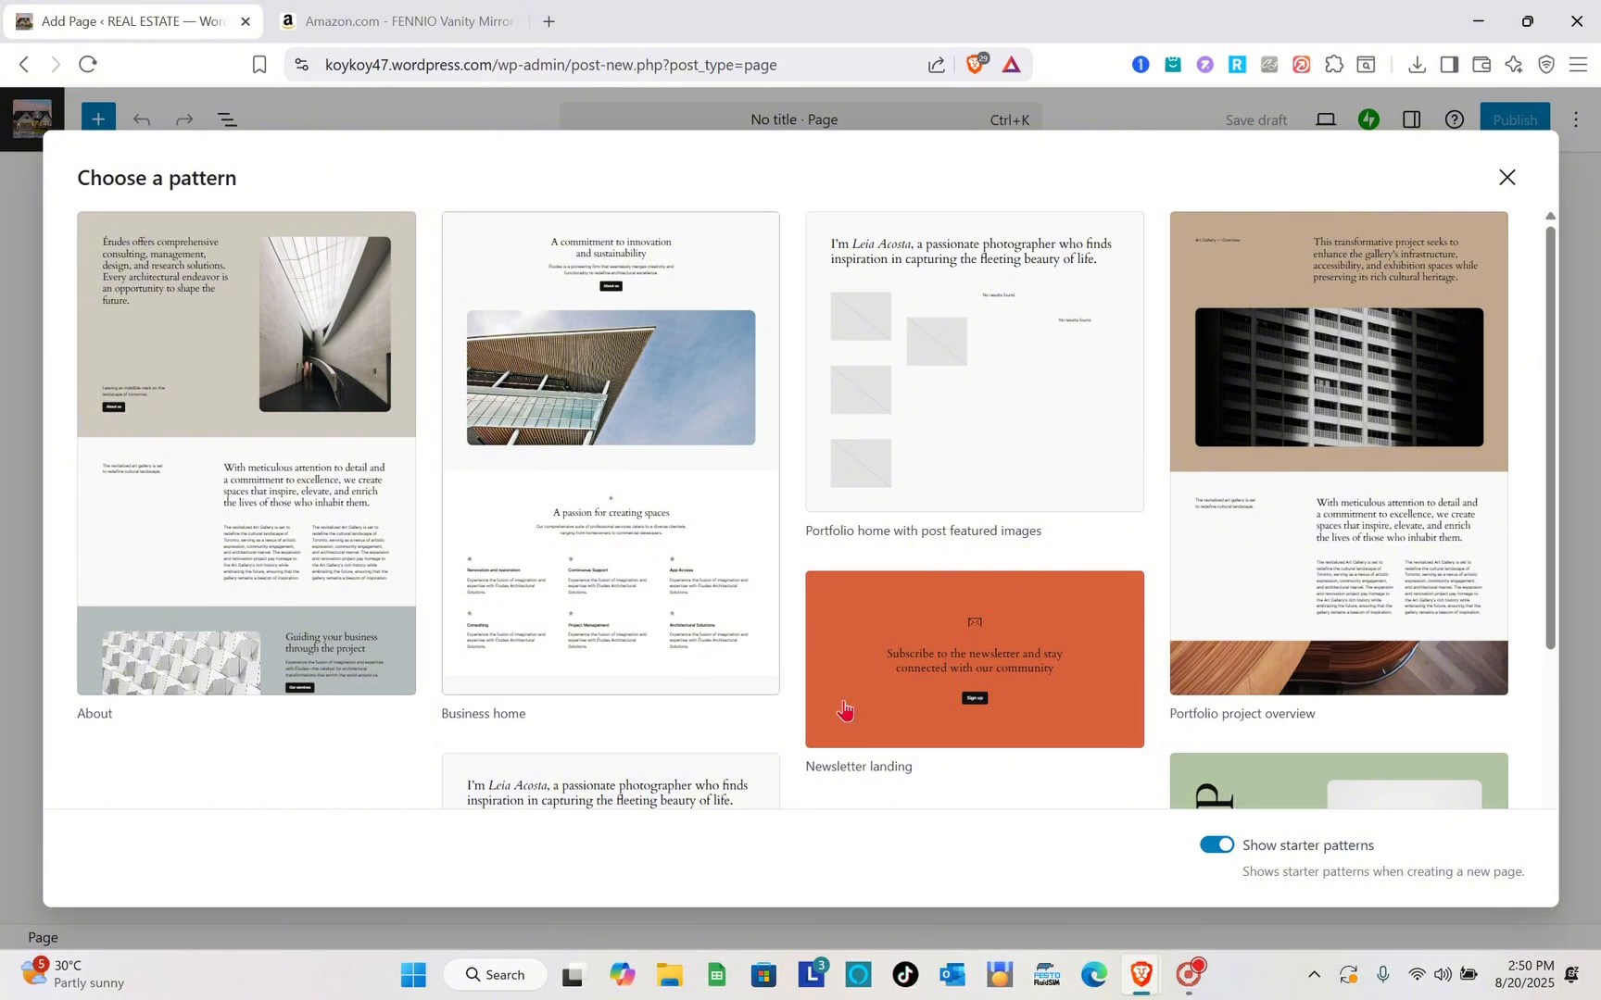
left_click(1504, 191)
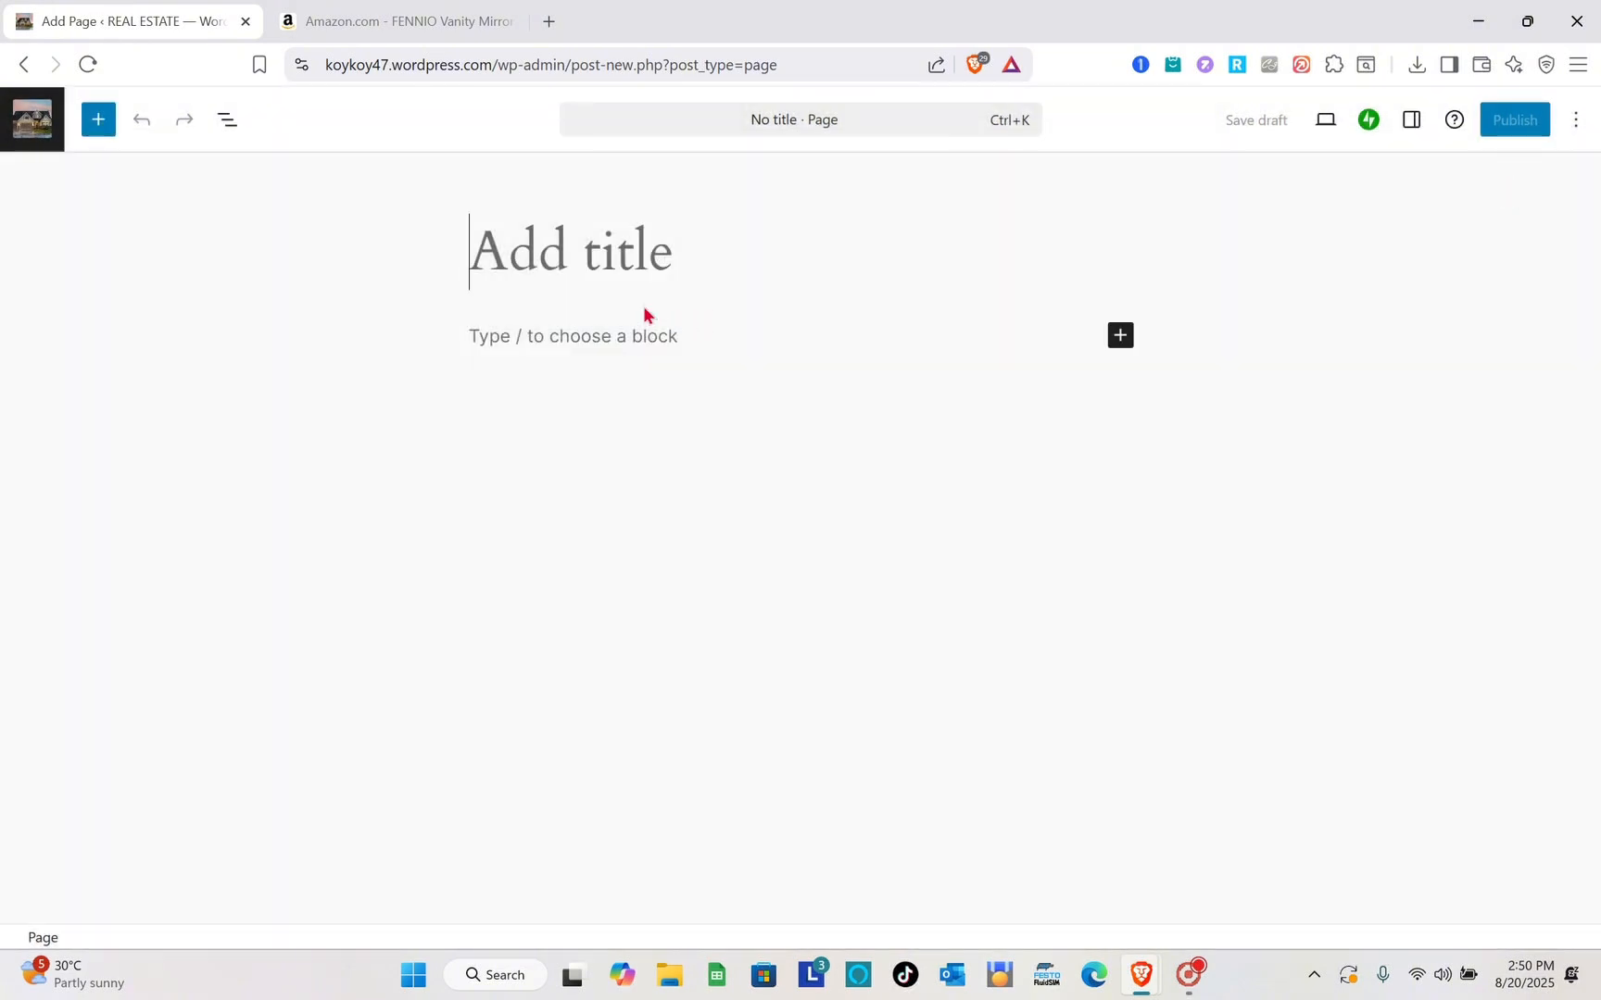
type("SHOP ")
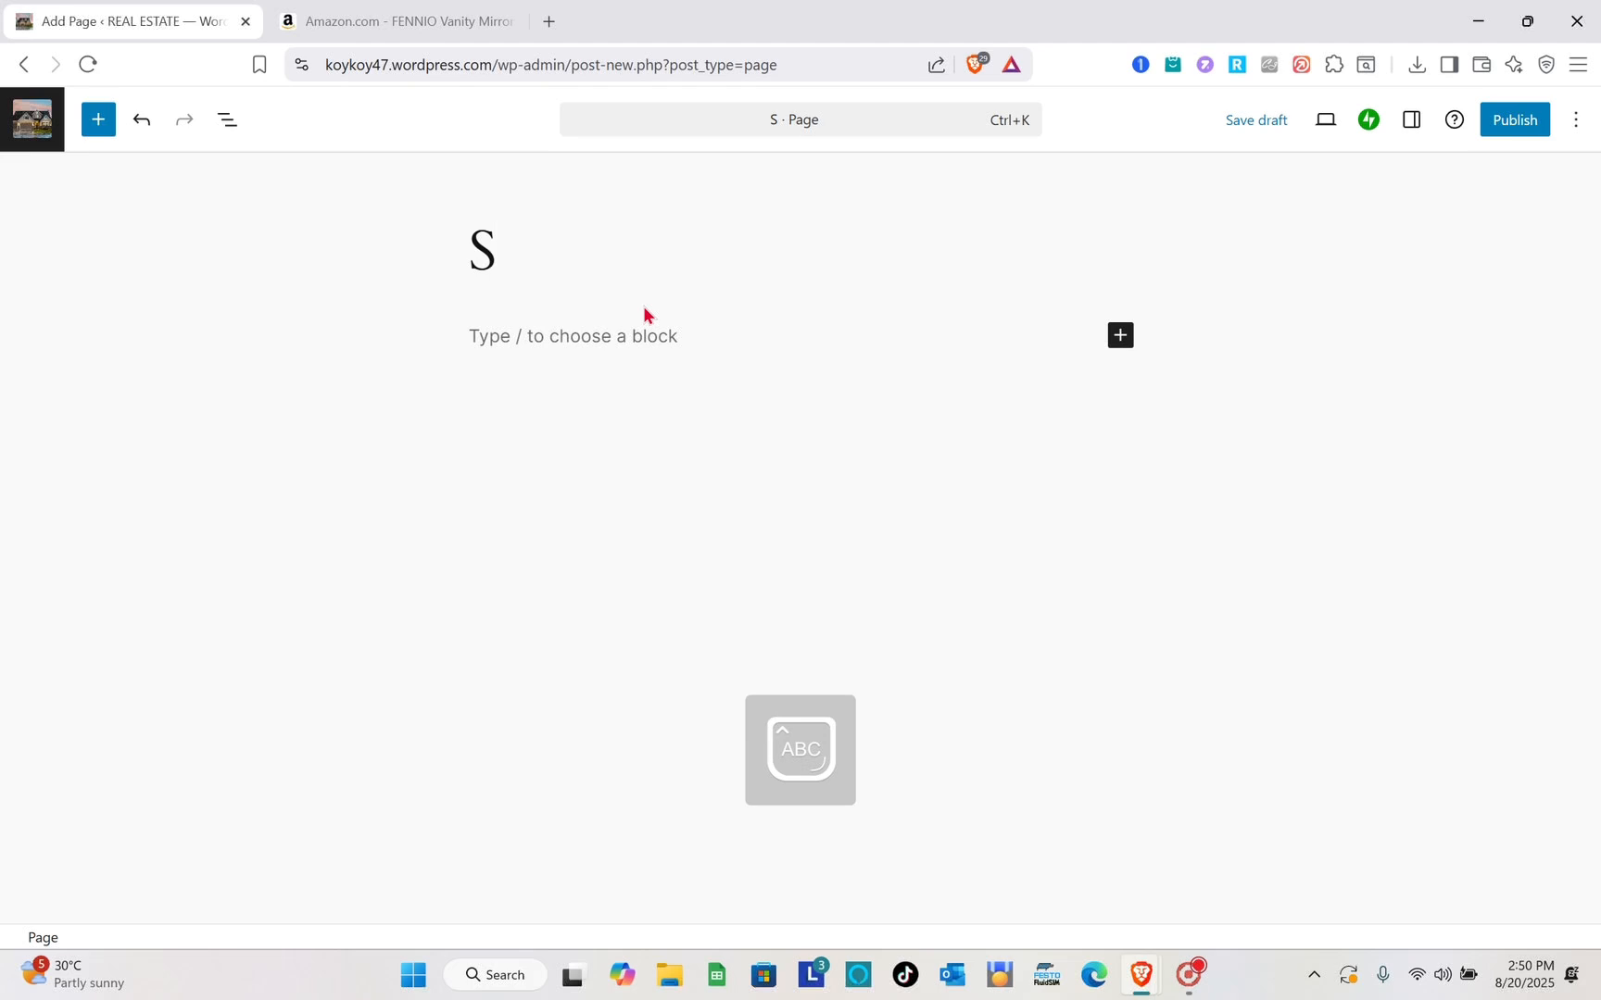
type("HERE")
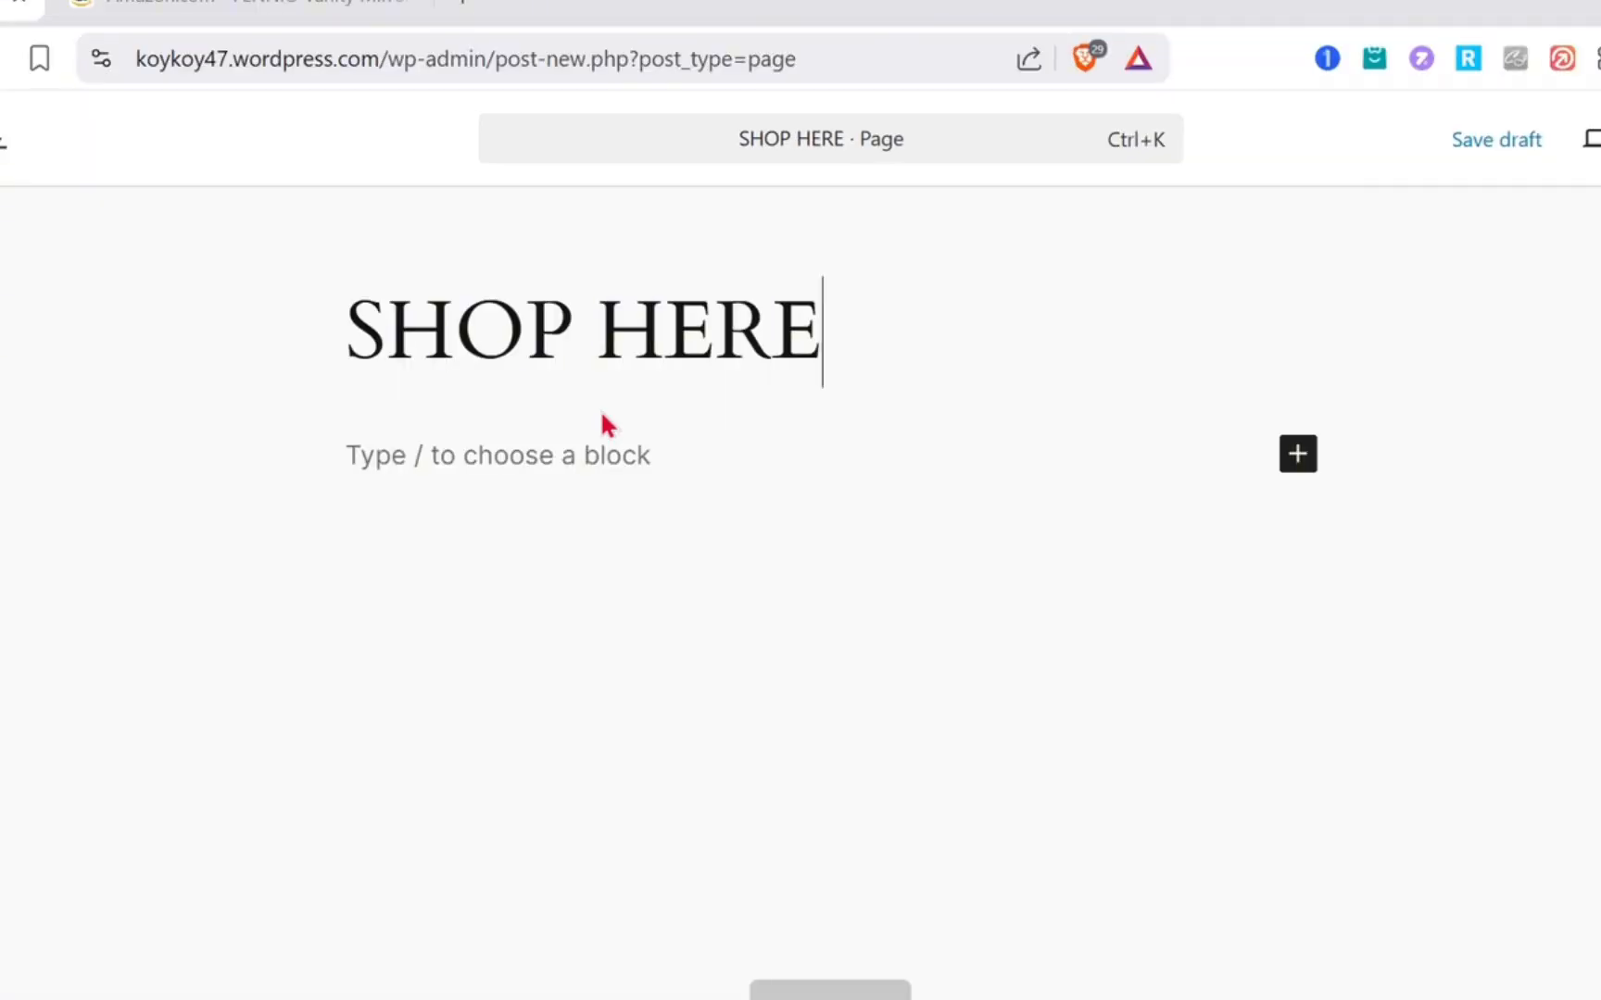
left_click(604, 462)
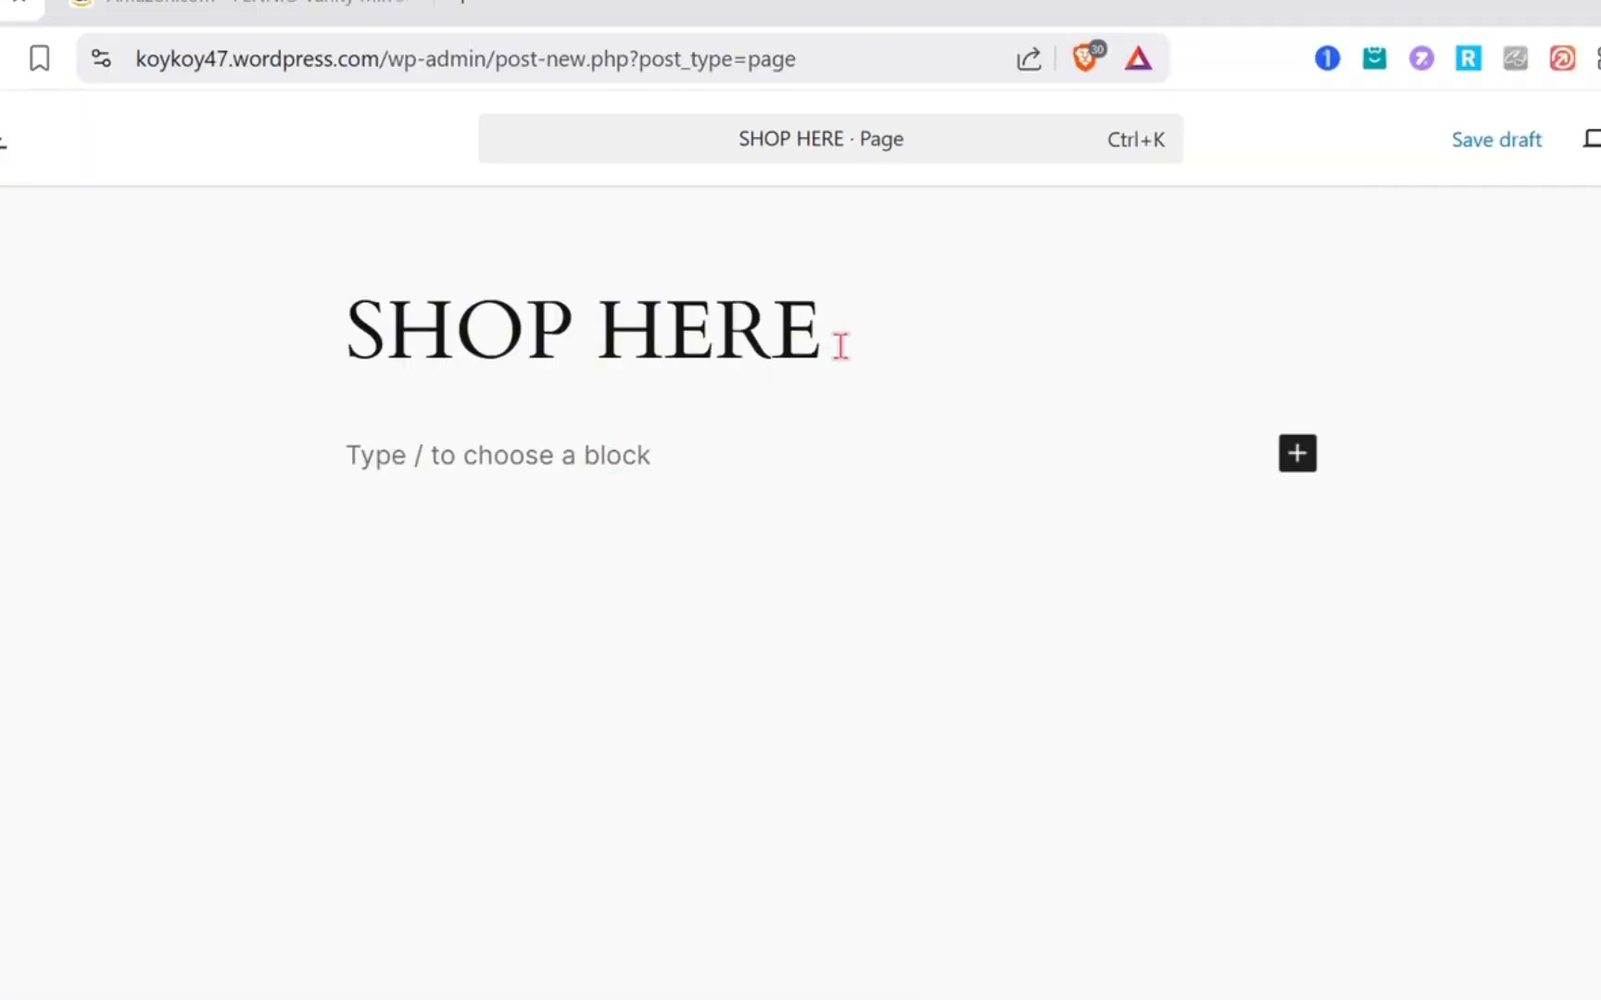
left_click_drag(840, 347, 314, 421)
left_click(326, 376)
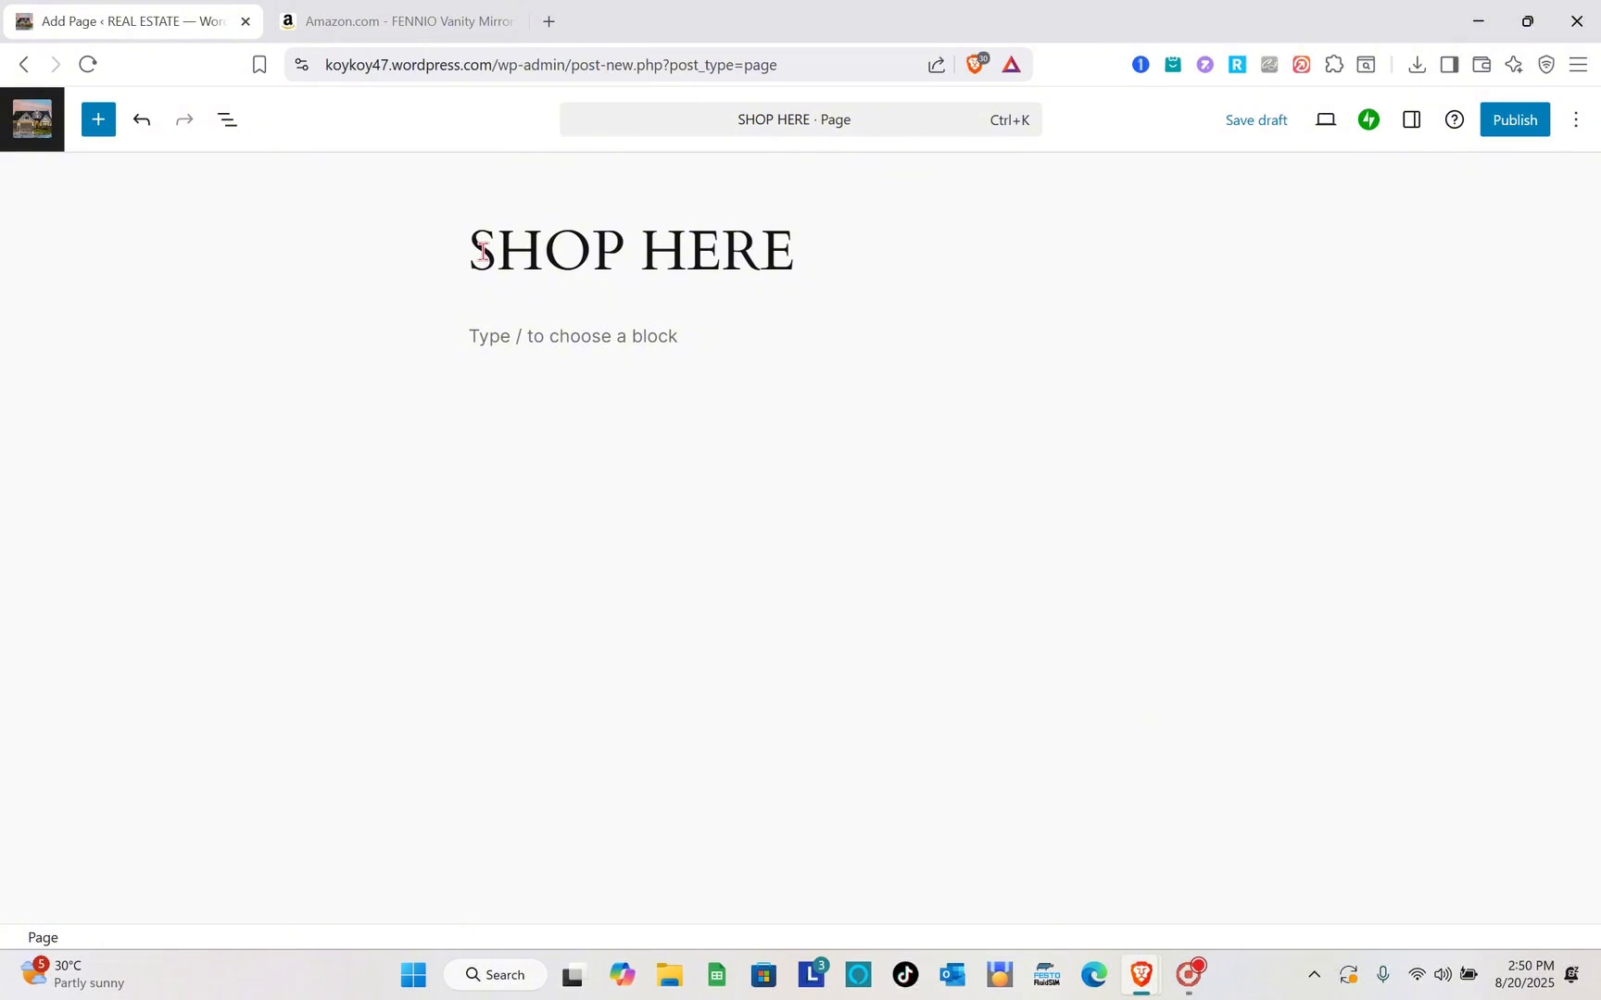
left_click_drag(474, 249, 853, 230)
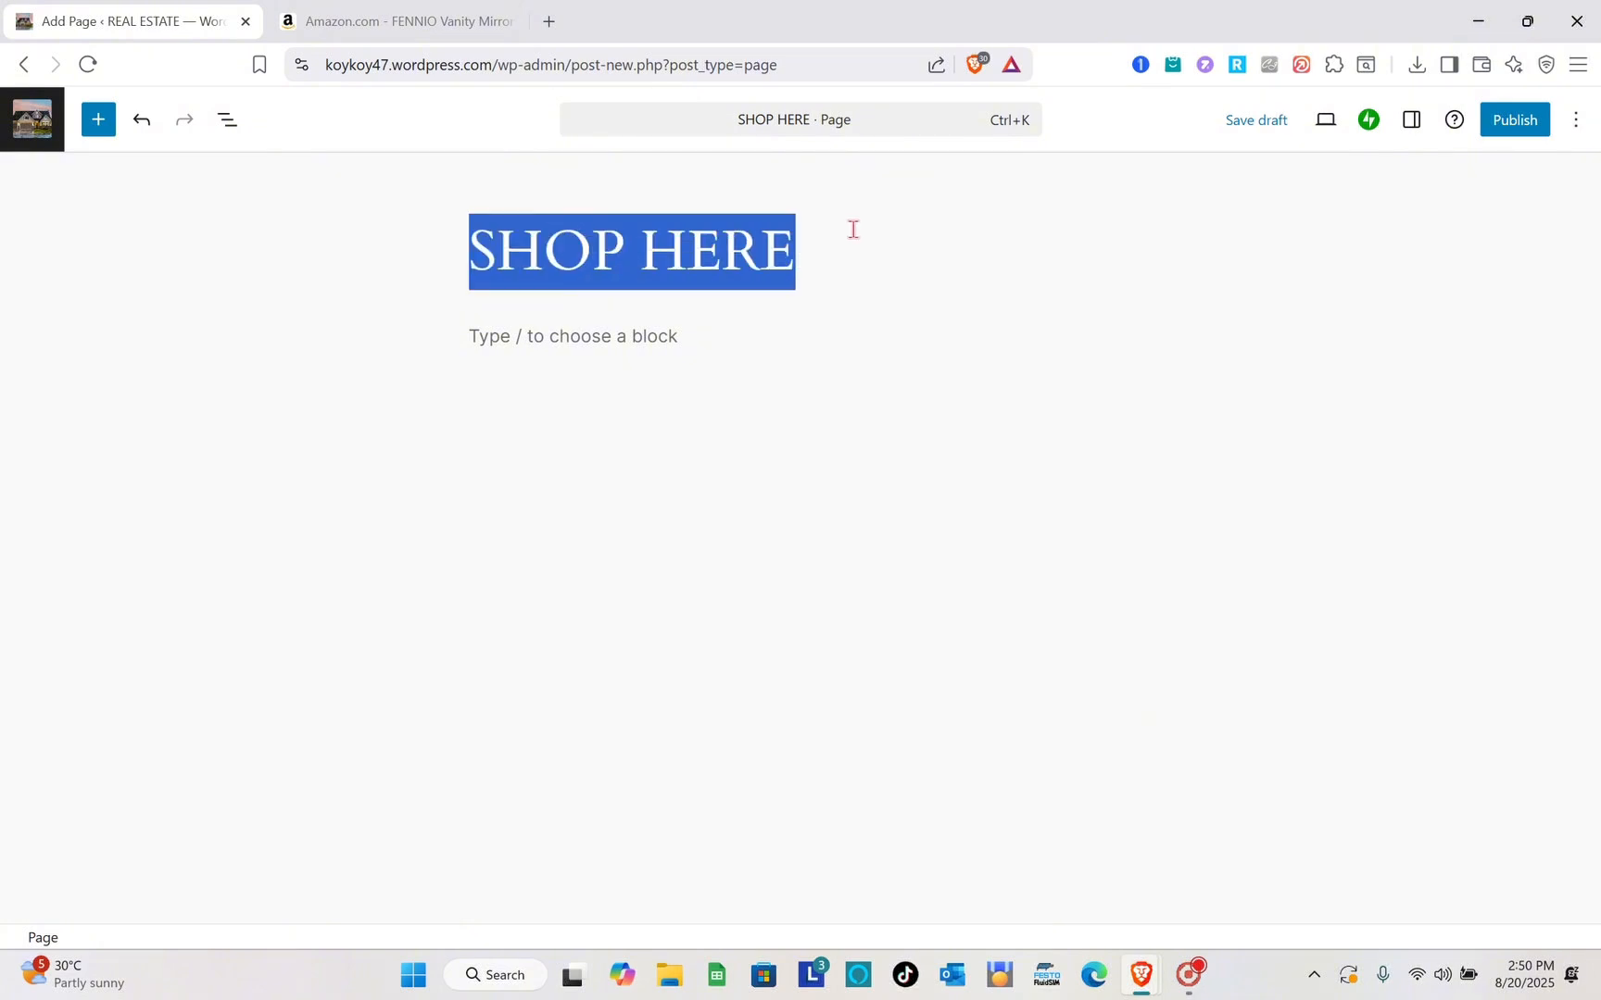
left_click(853, 230)
- Browse the full block library and insert an Image block below the SHOP HERE title
left_click(641, 347)
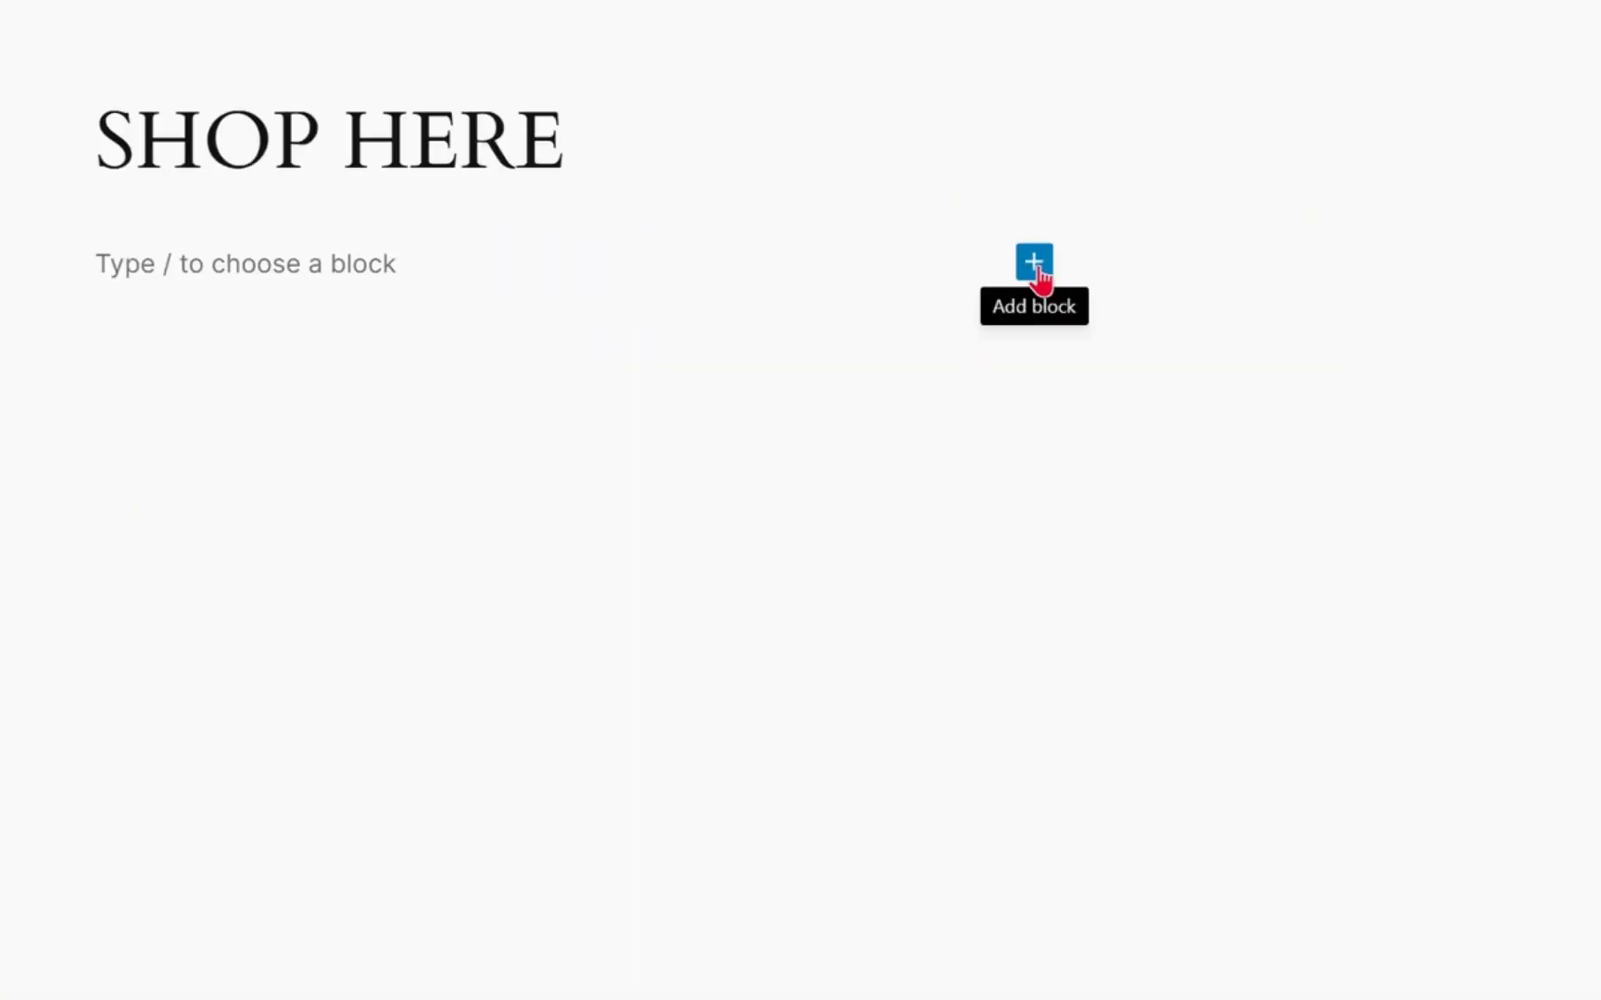
left_click(1035, 263)
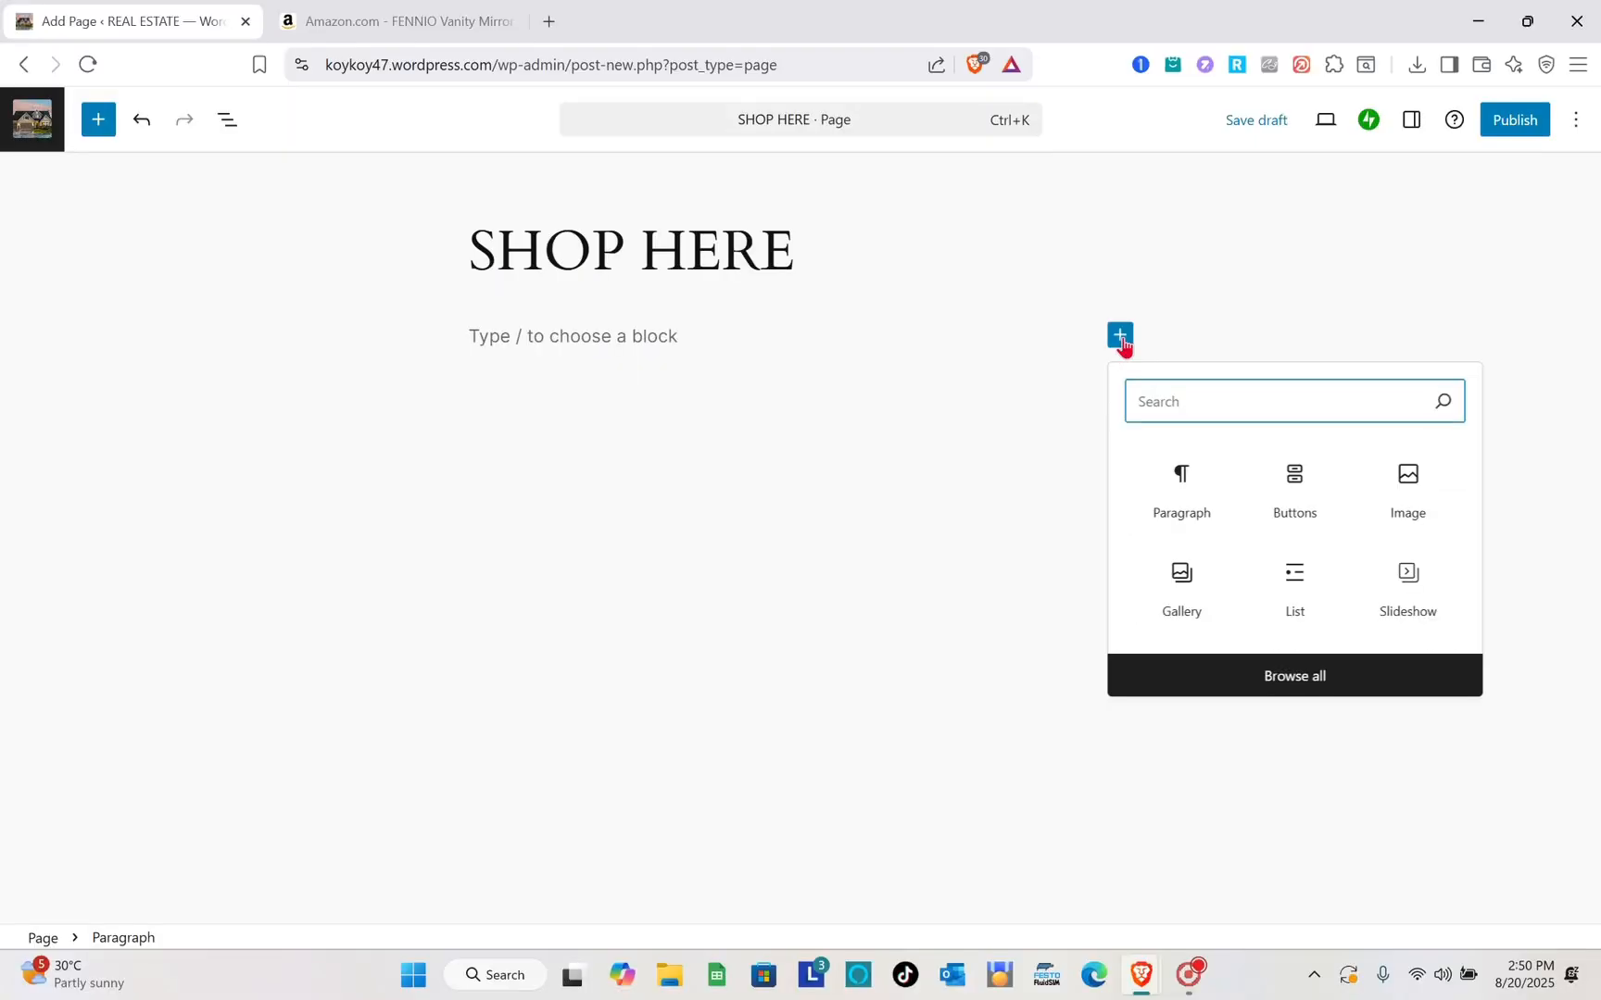
left_click(1297, 677)
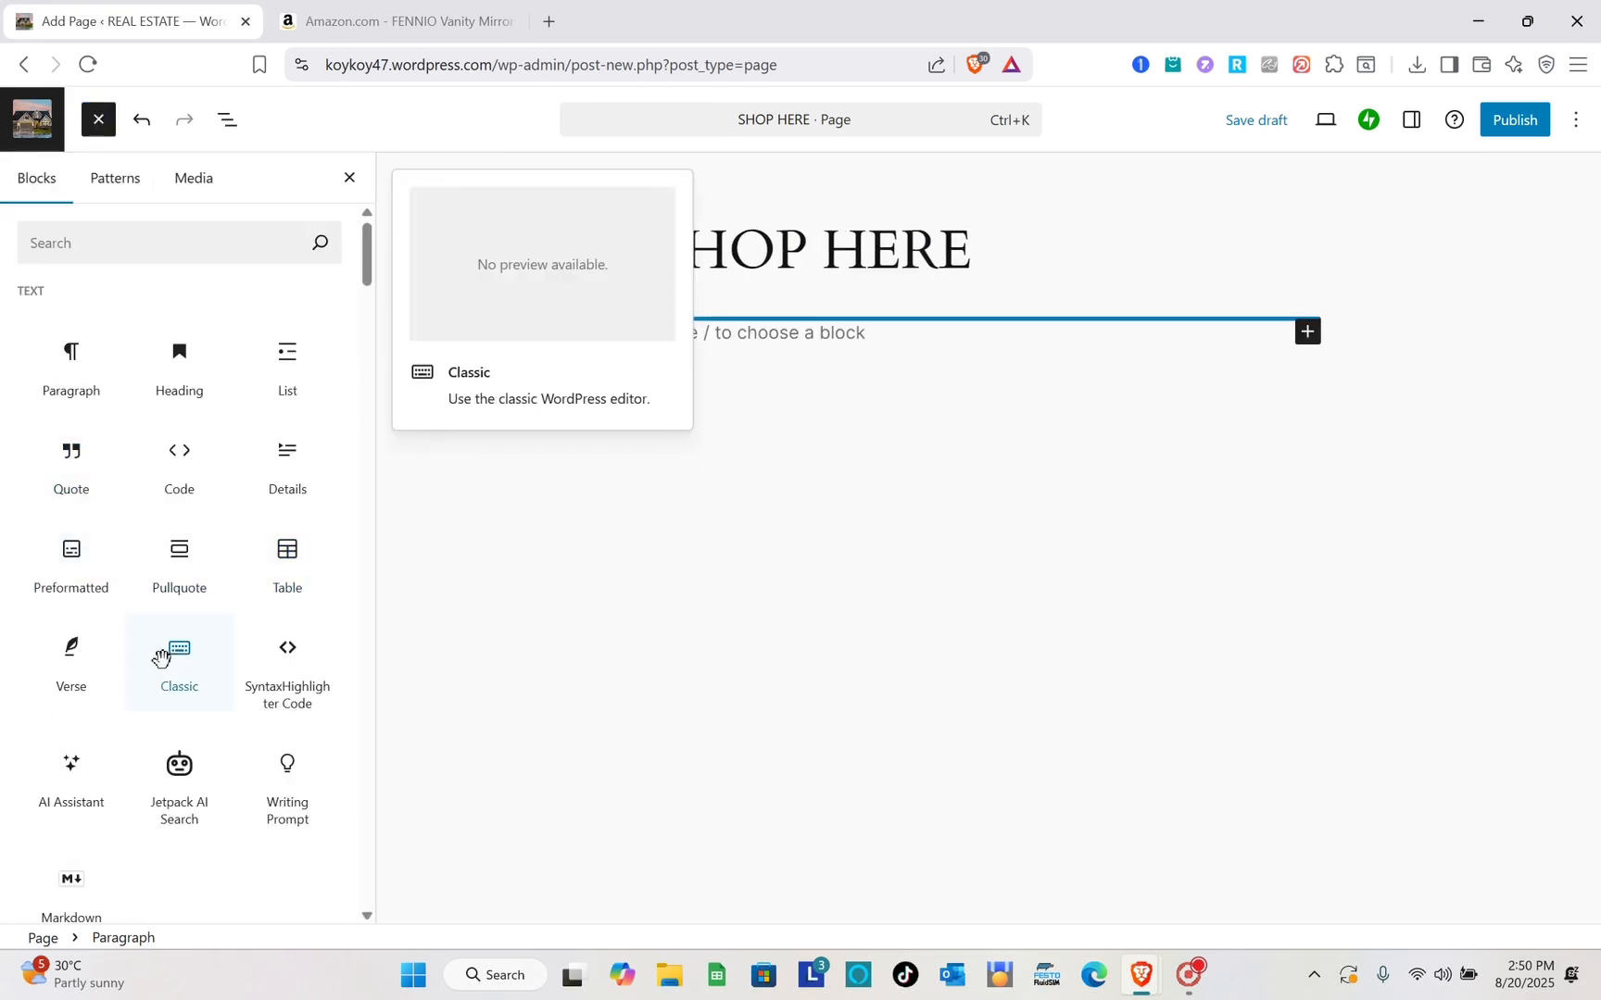
scroll(167, 655, "down", 2)
scroll(161, 654, "up", 2)
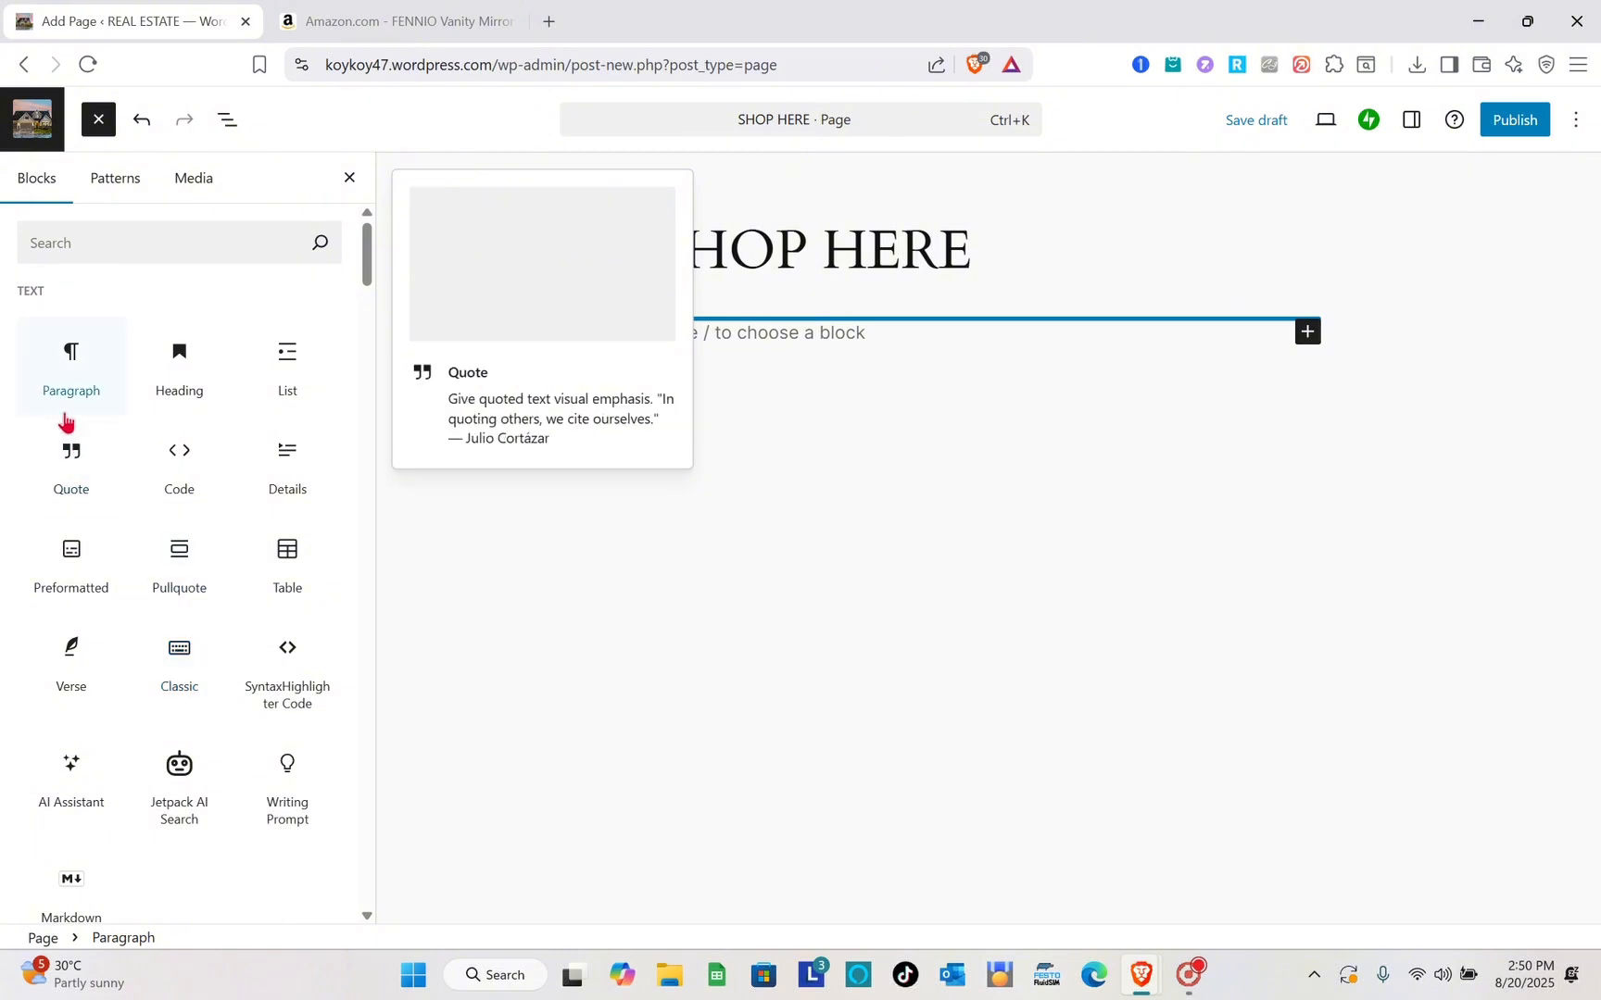
scroll(64, 419, "down", 4)
scroll(70, 741, "down", 5)
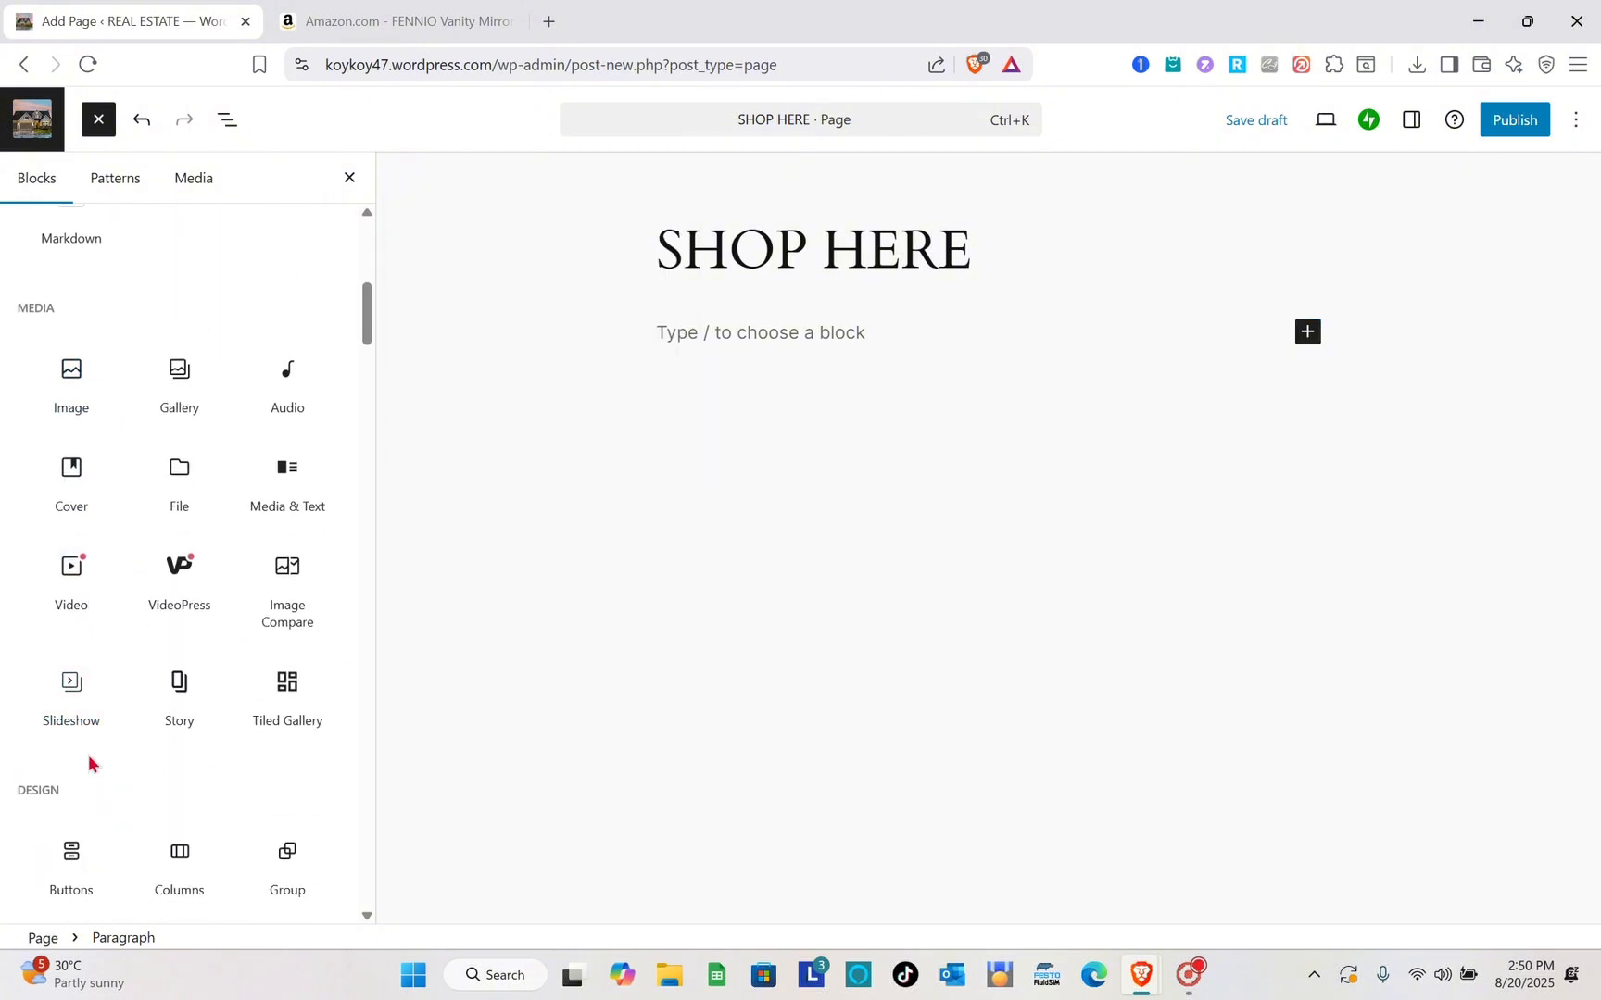
scroll(79, 805, "down", 7)
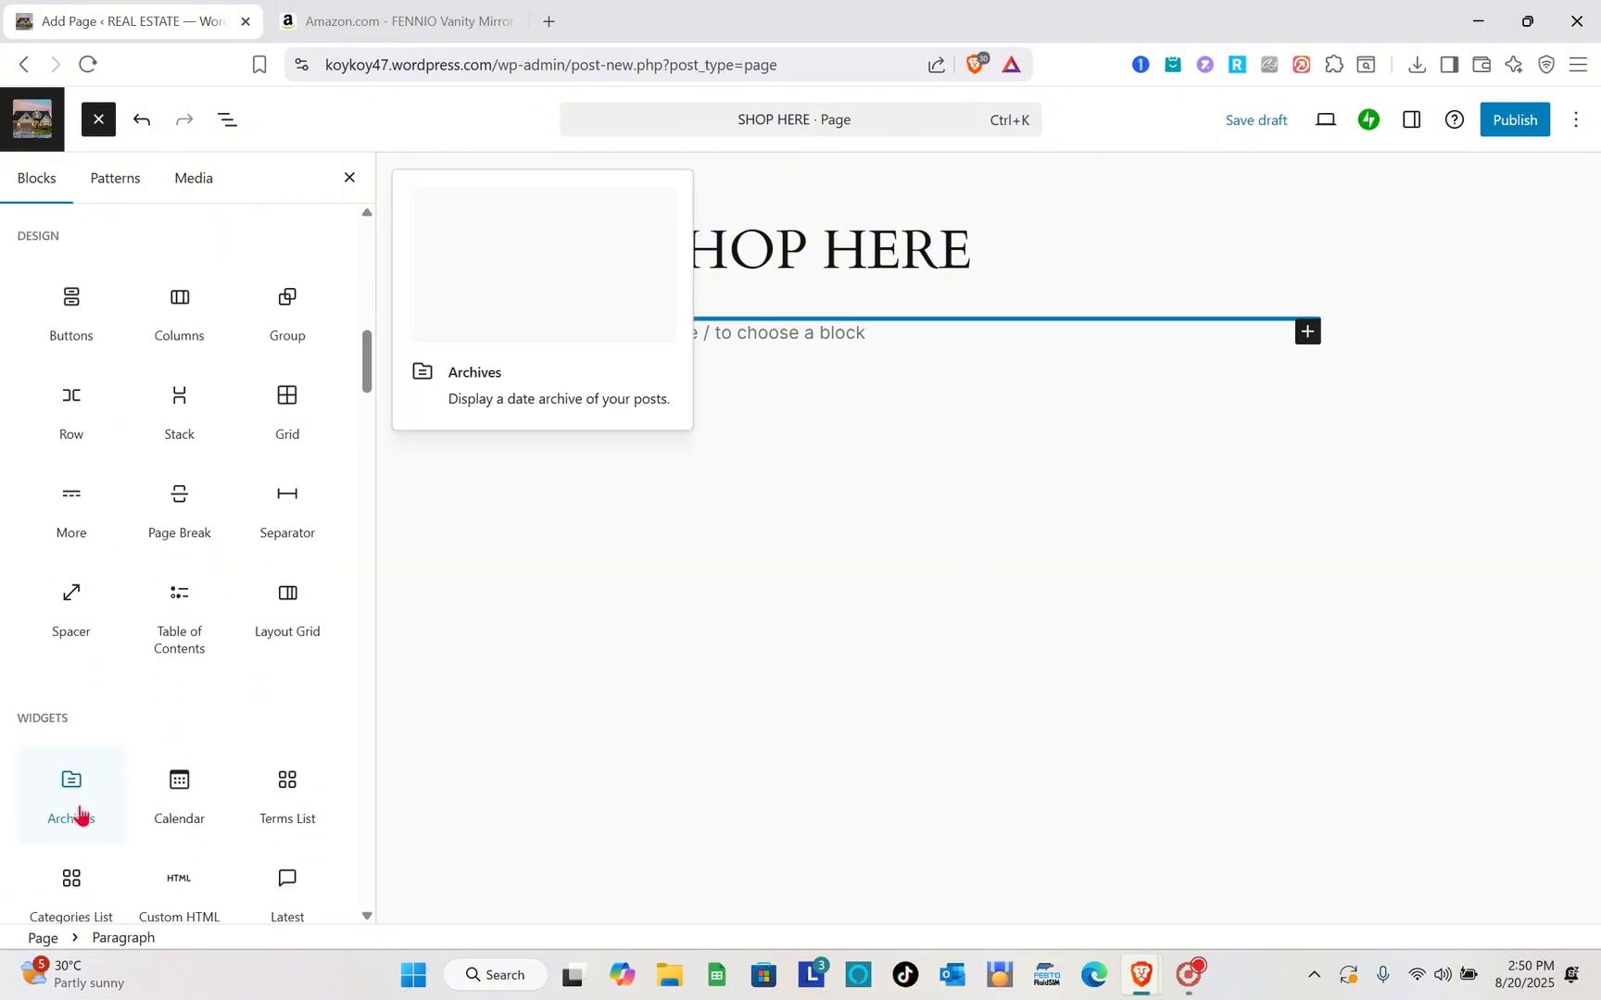
scroll(108, 685, "up", 15)
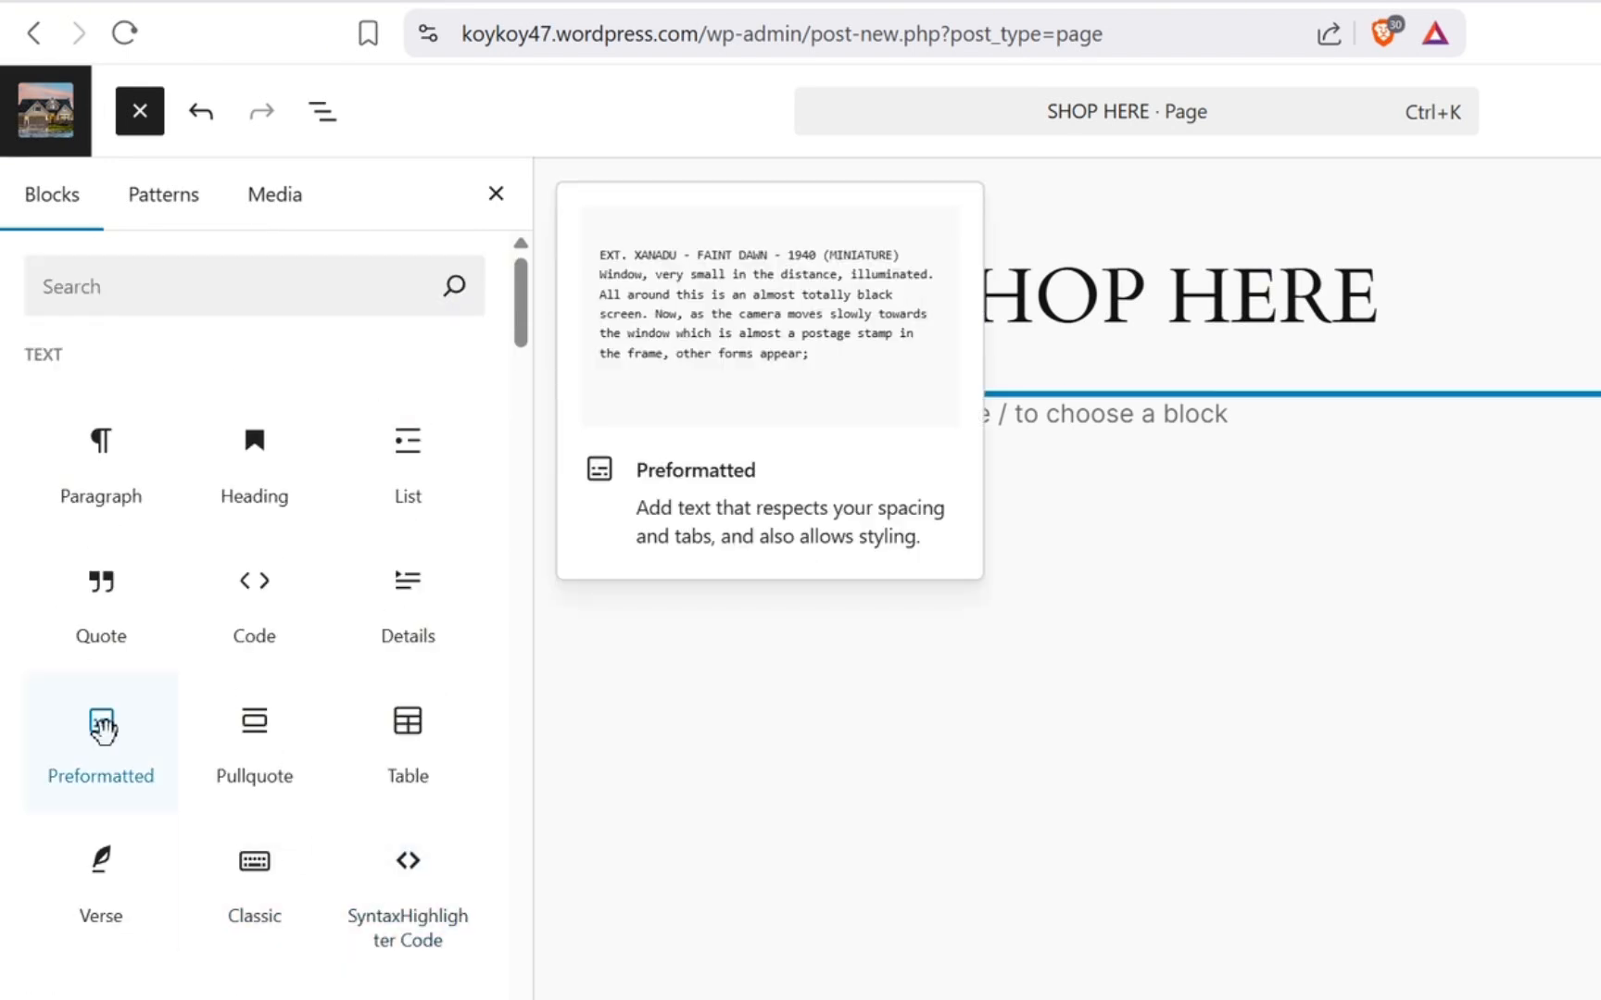
scroll(162, 695, "down", 3)
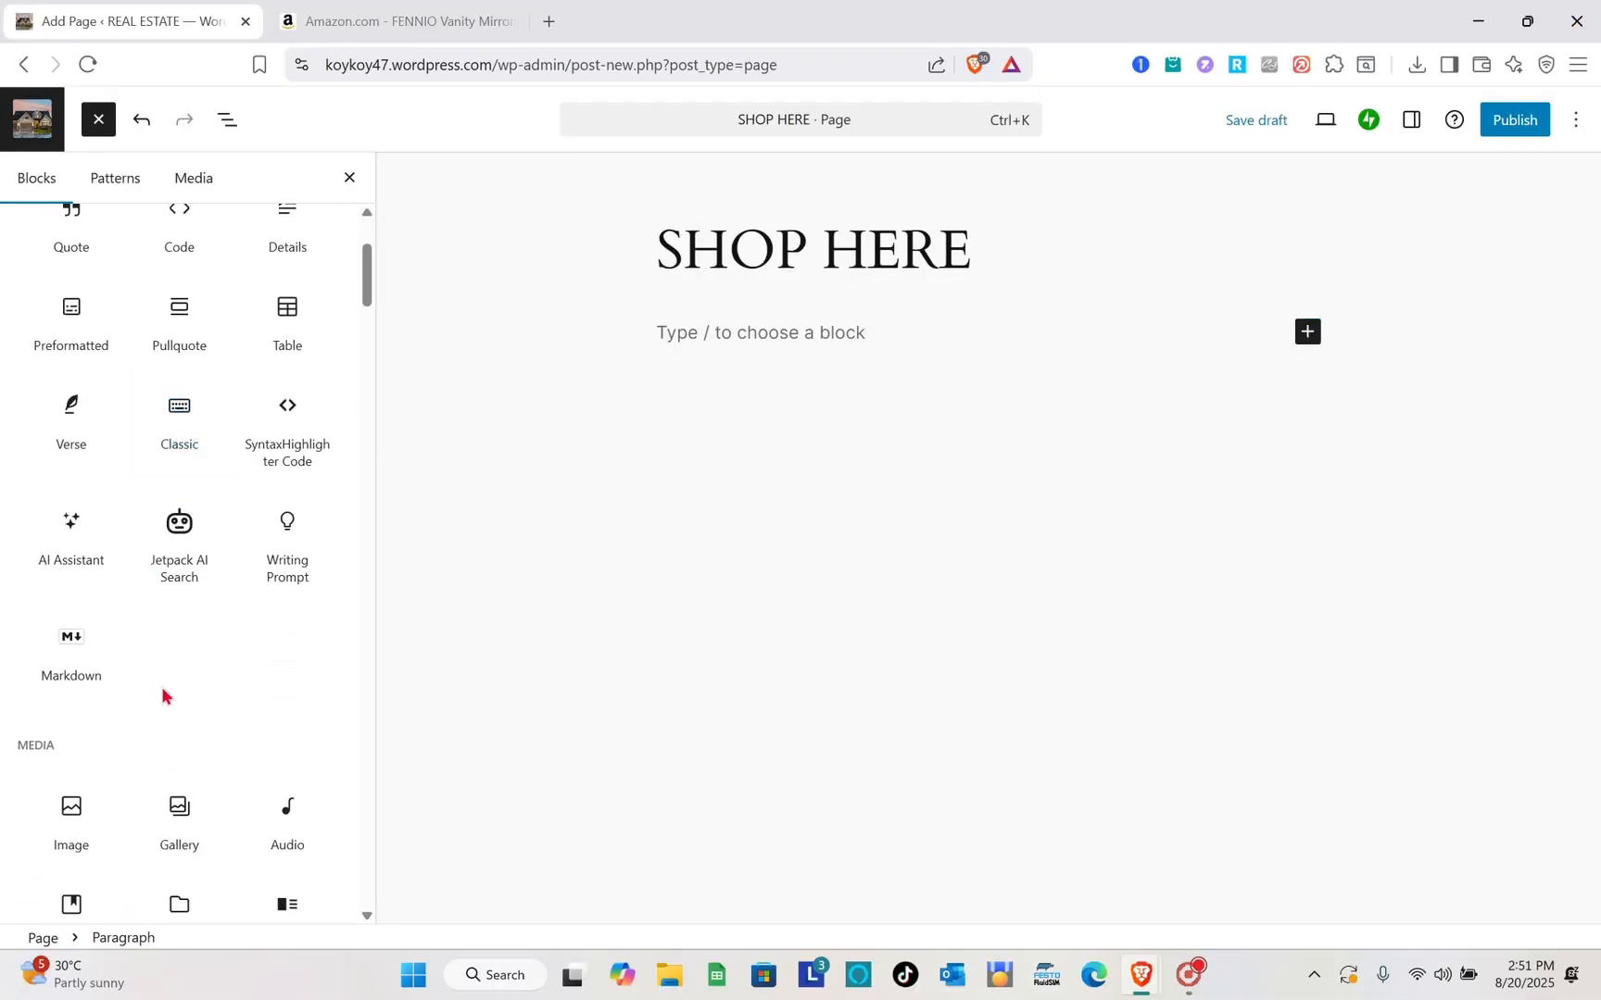
left_click(58, 655)
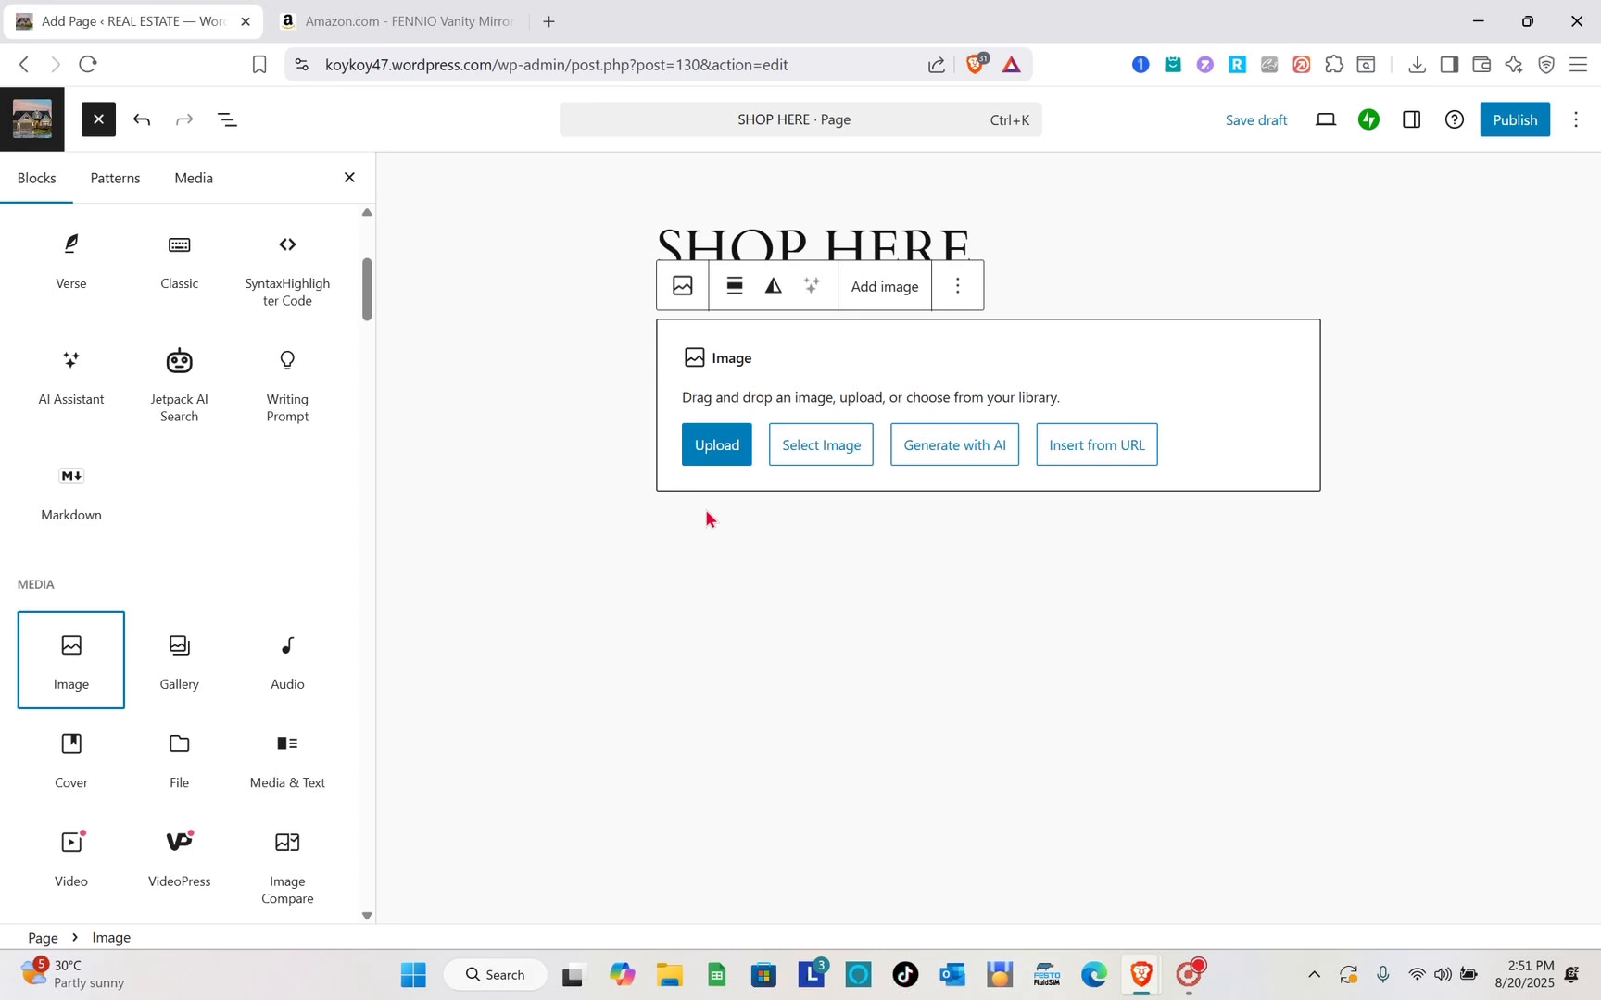
left_click(426, 10)
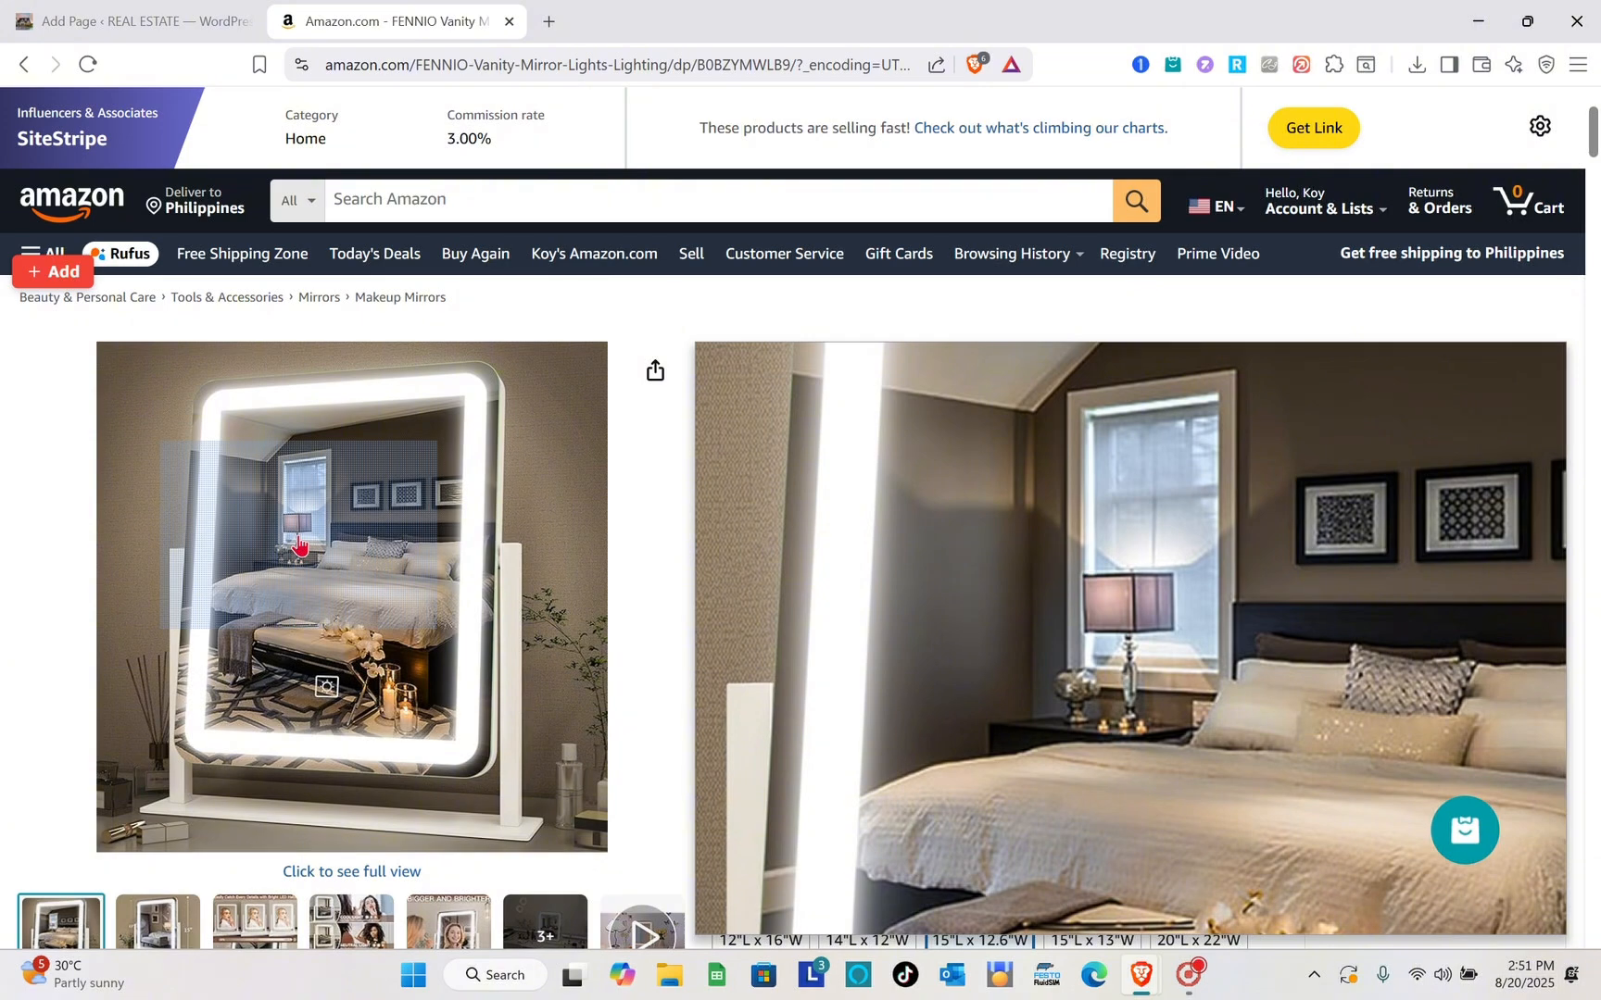
left_click(299, 541)
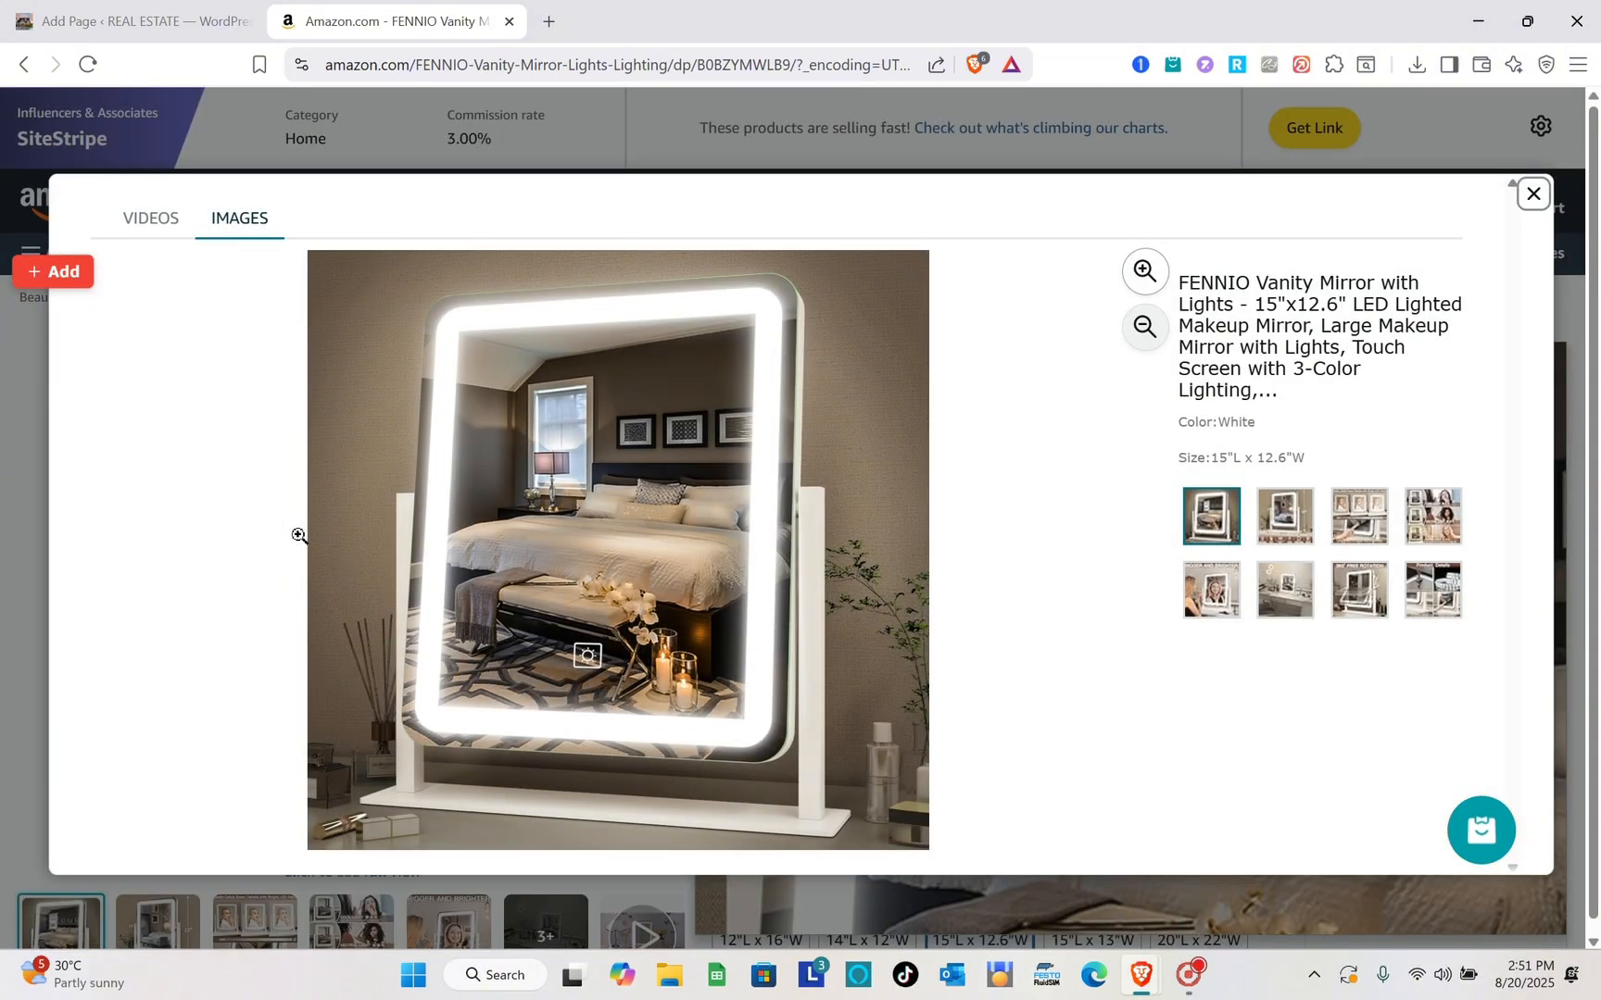
right_click(592, 501)
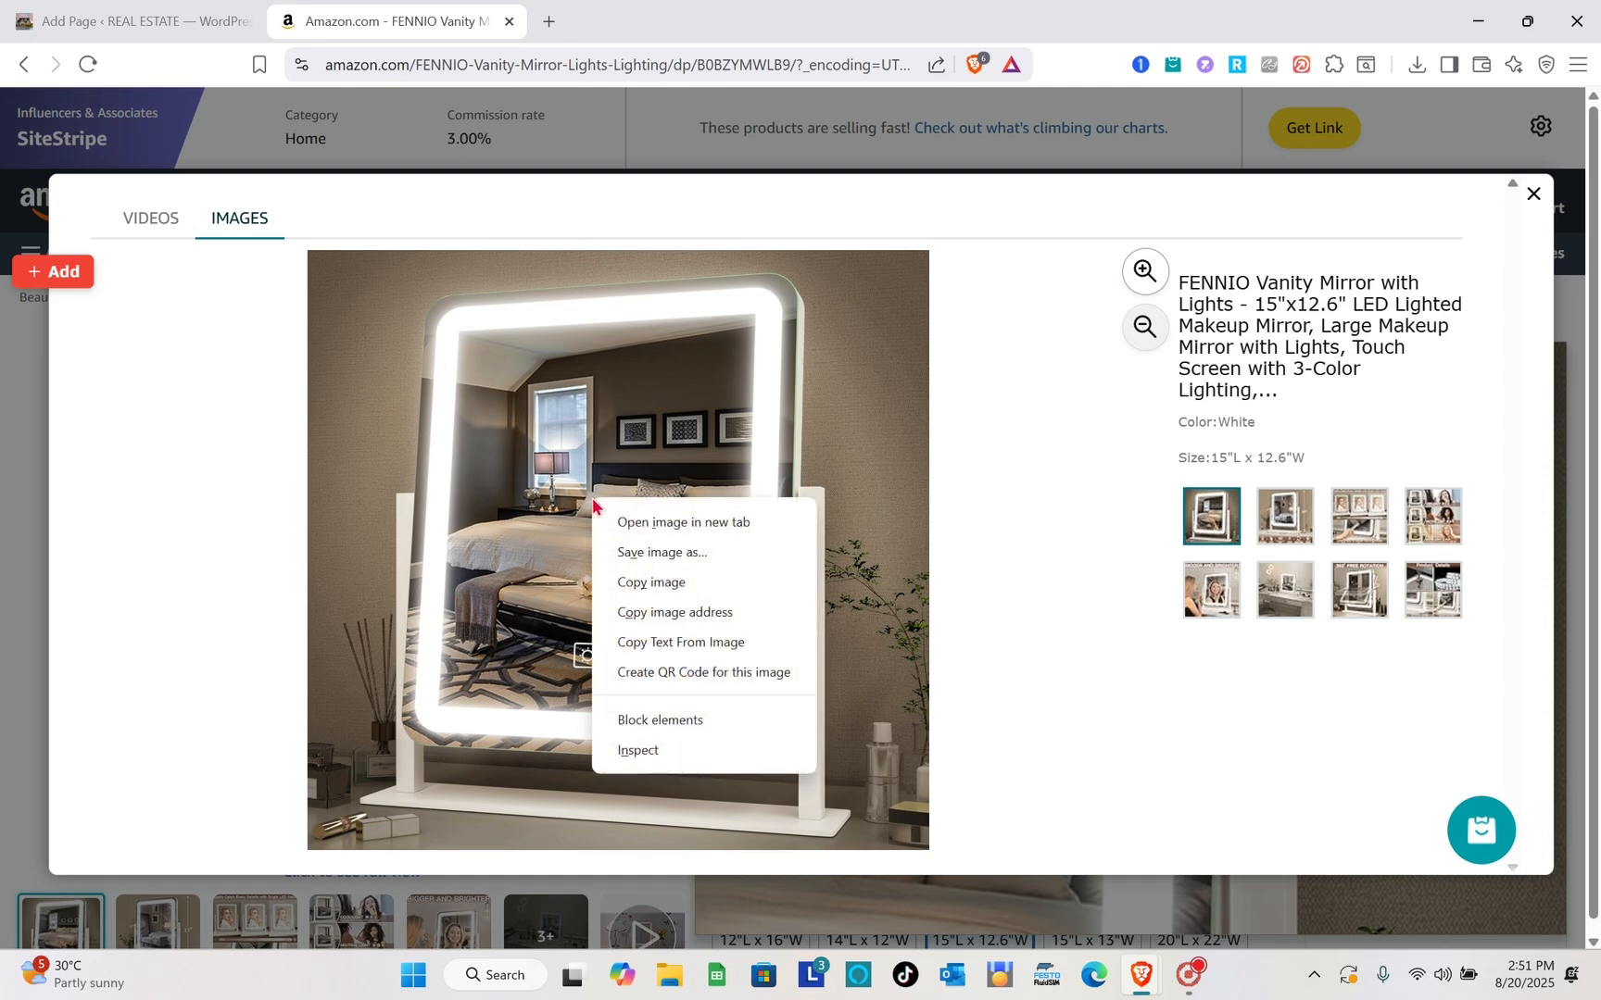
left_click(663, 553)
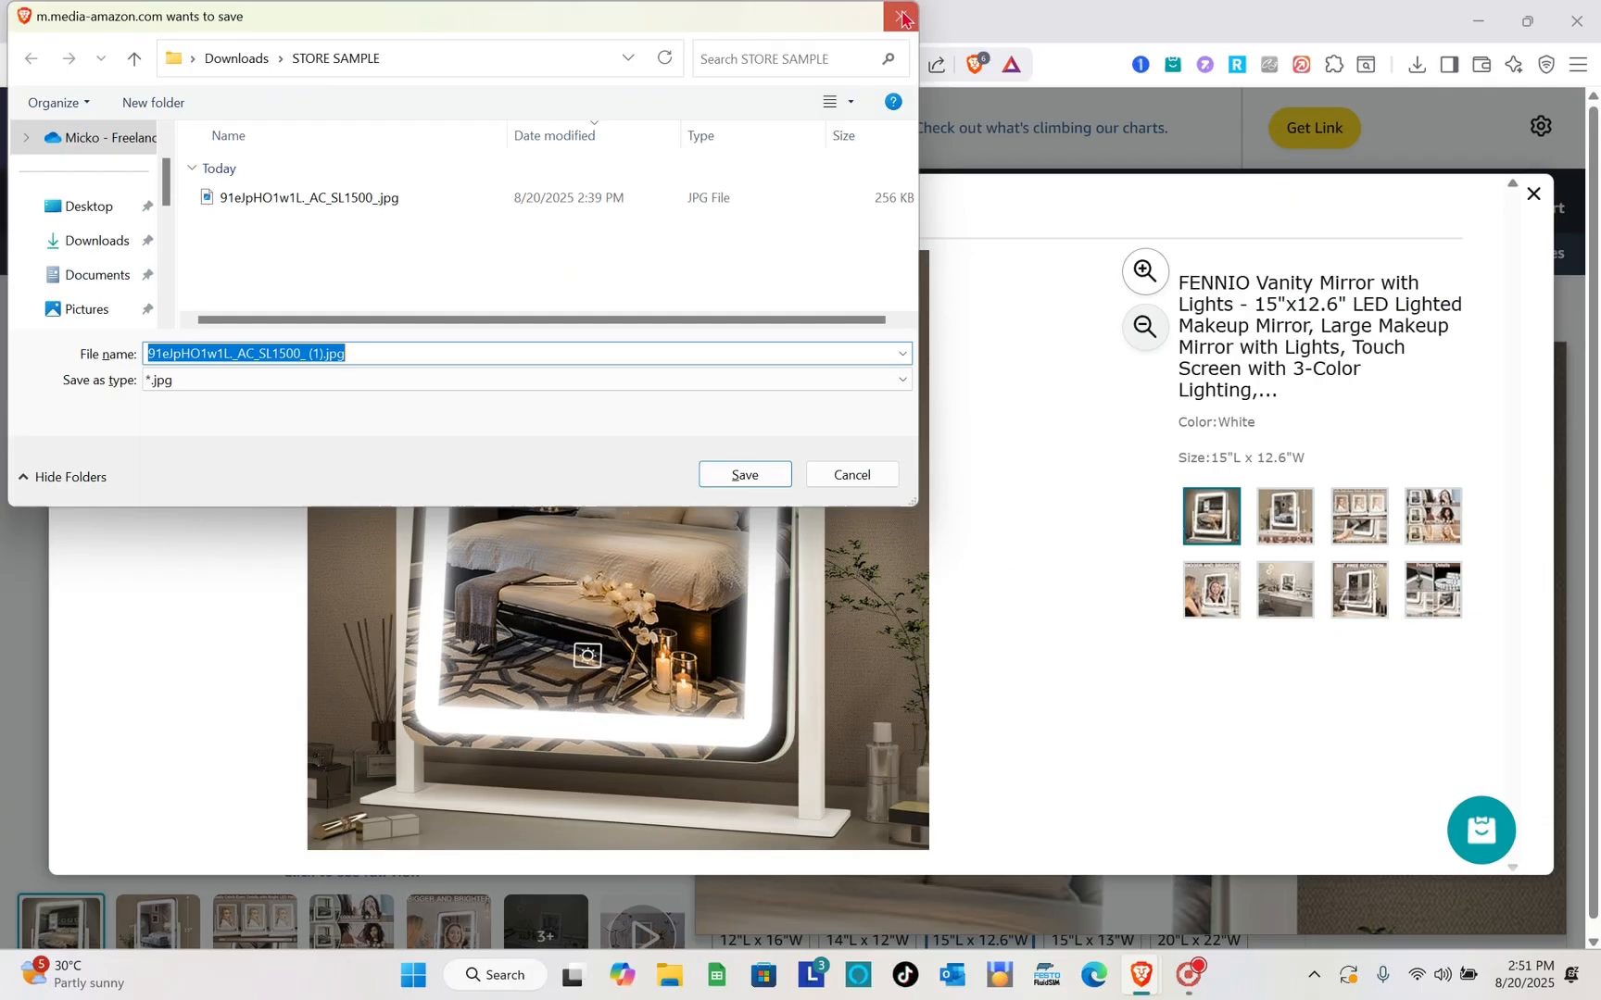
left_click(904, 18)
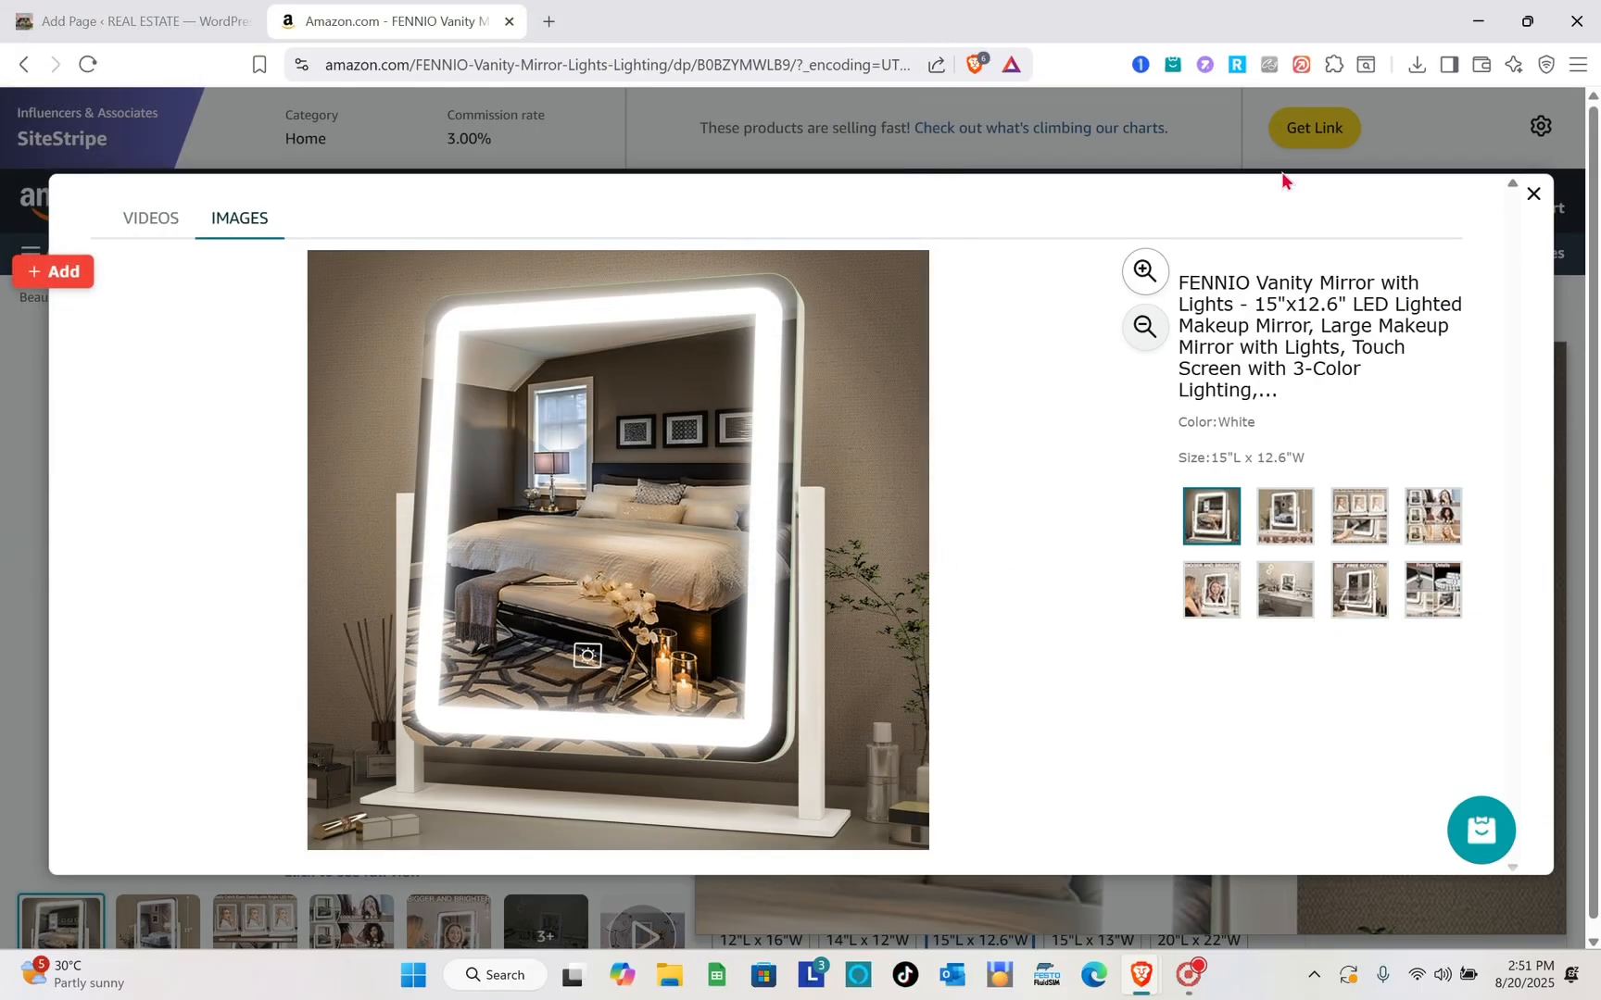
left_click(1533, 193)
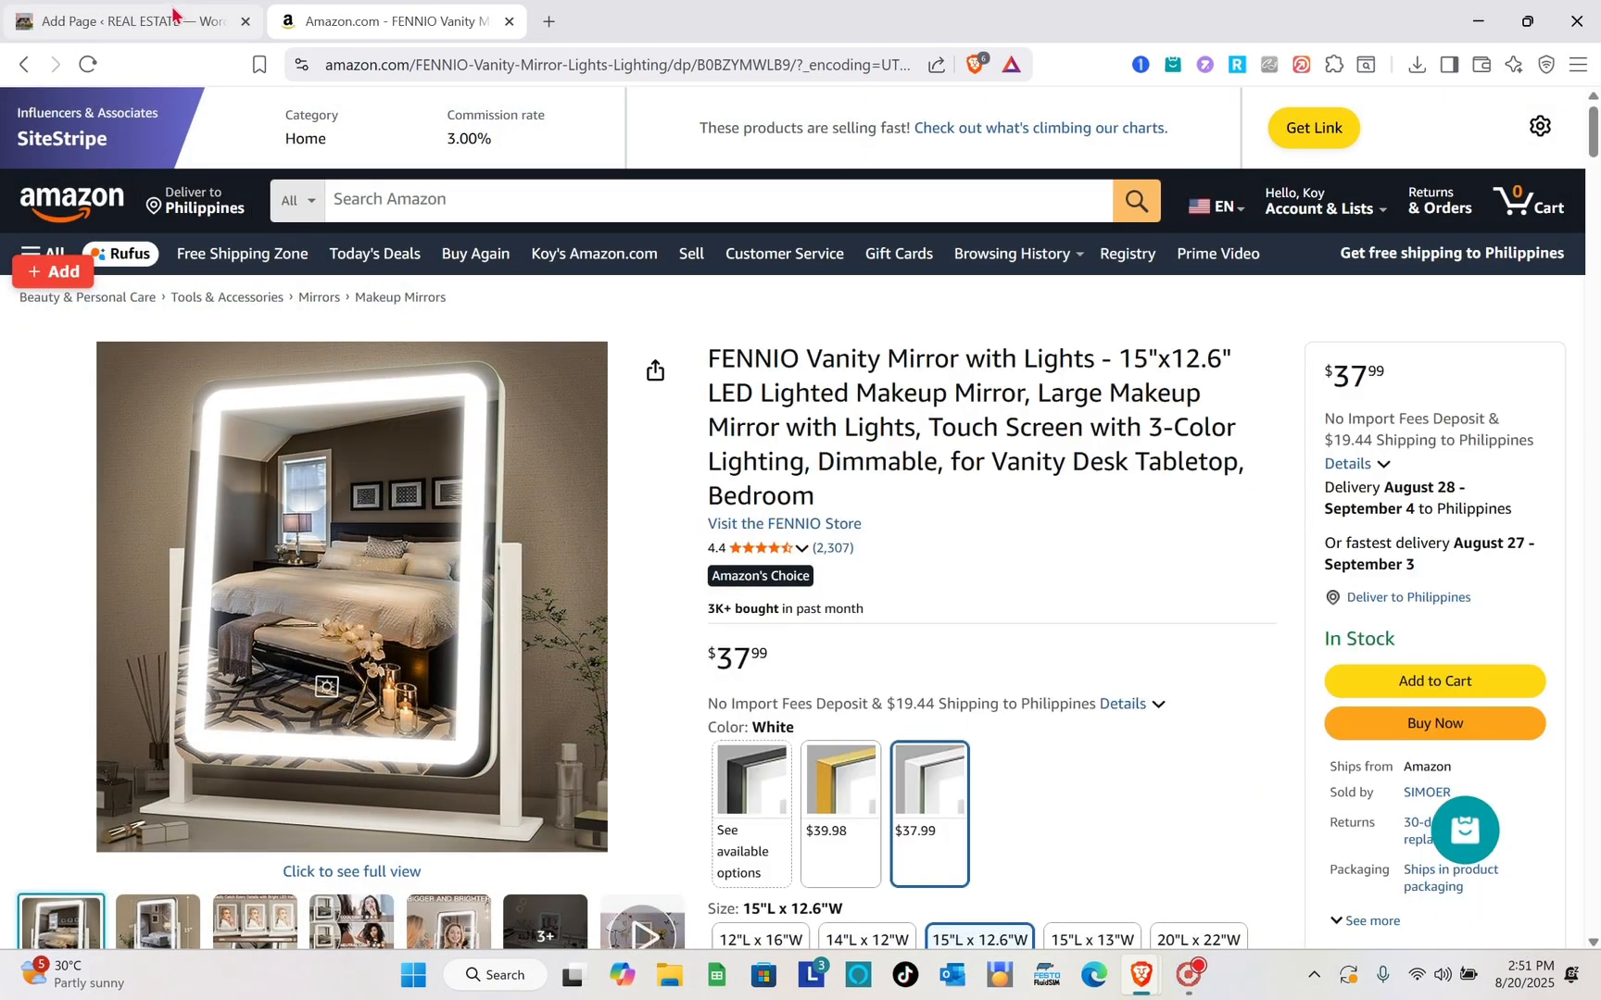
- Upload the mirror picture 91eJpHO1w1L._AC_SL1500_.jpg from the STORE SAMPLE folder into the page's Image block
left_click(174, 13)
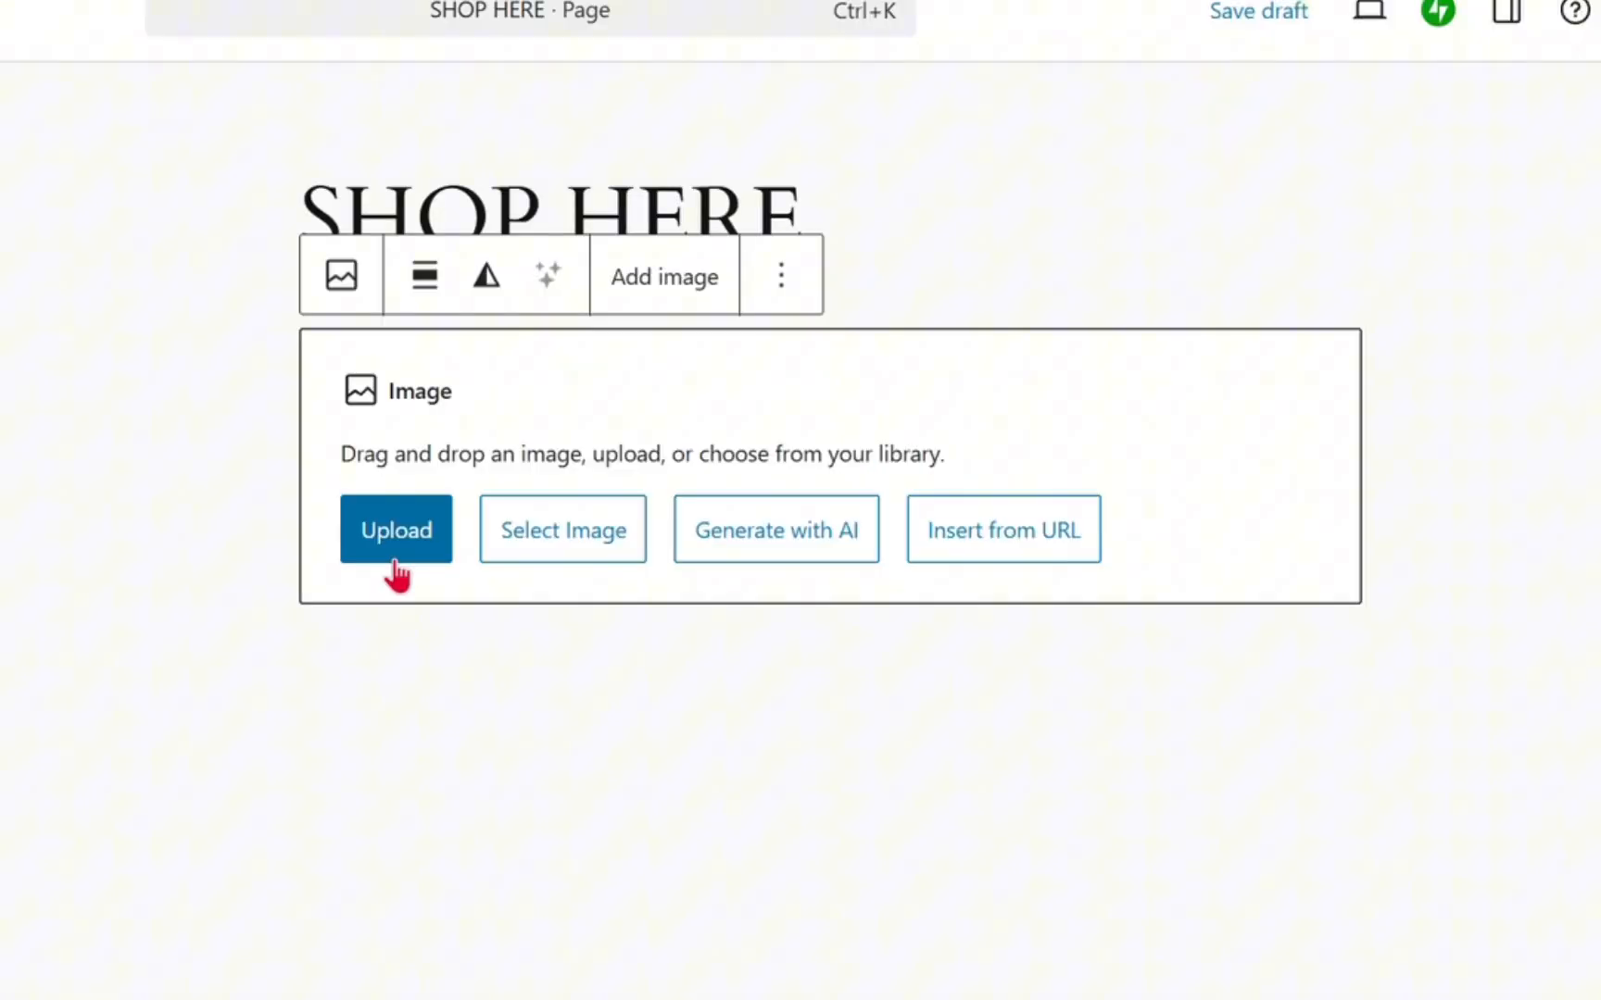
left_click(395, 555)
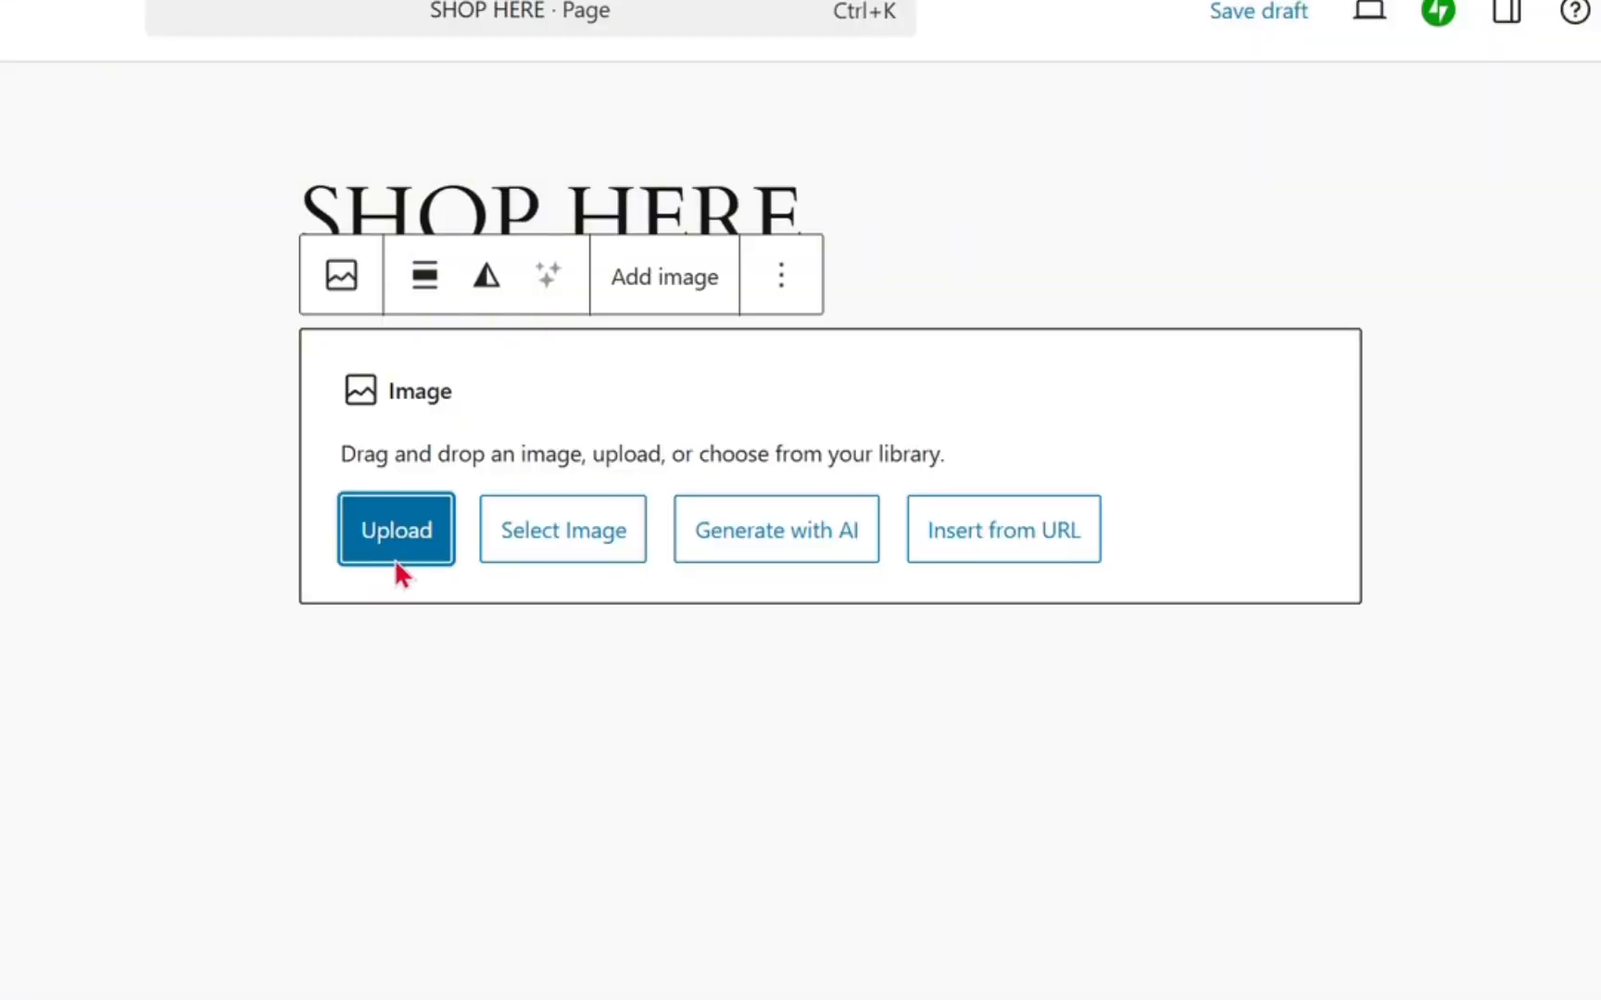
left_click(424, 199)
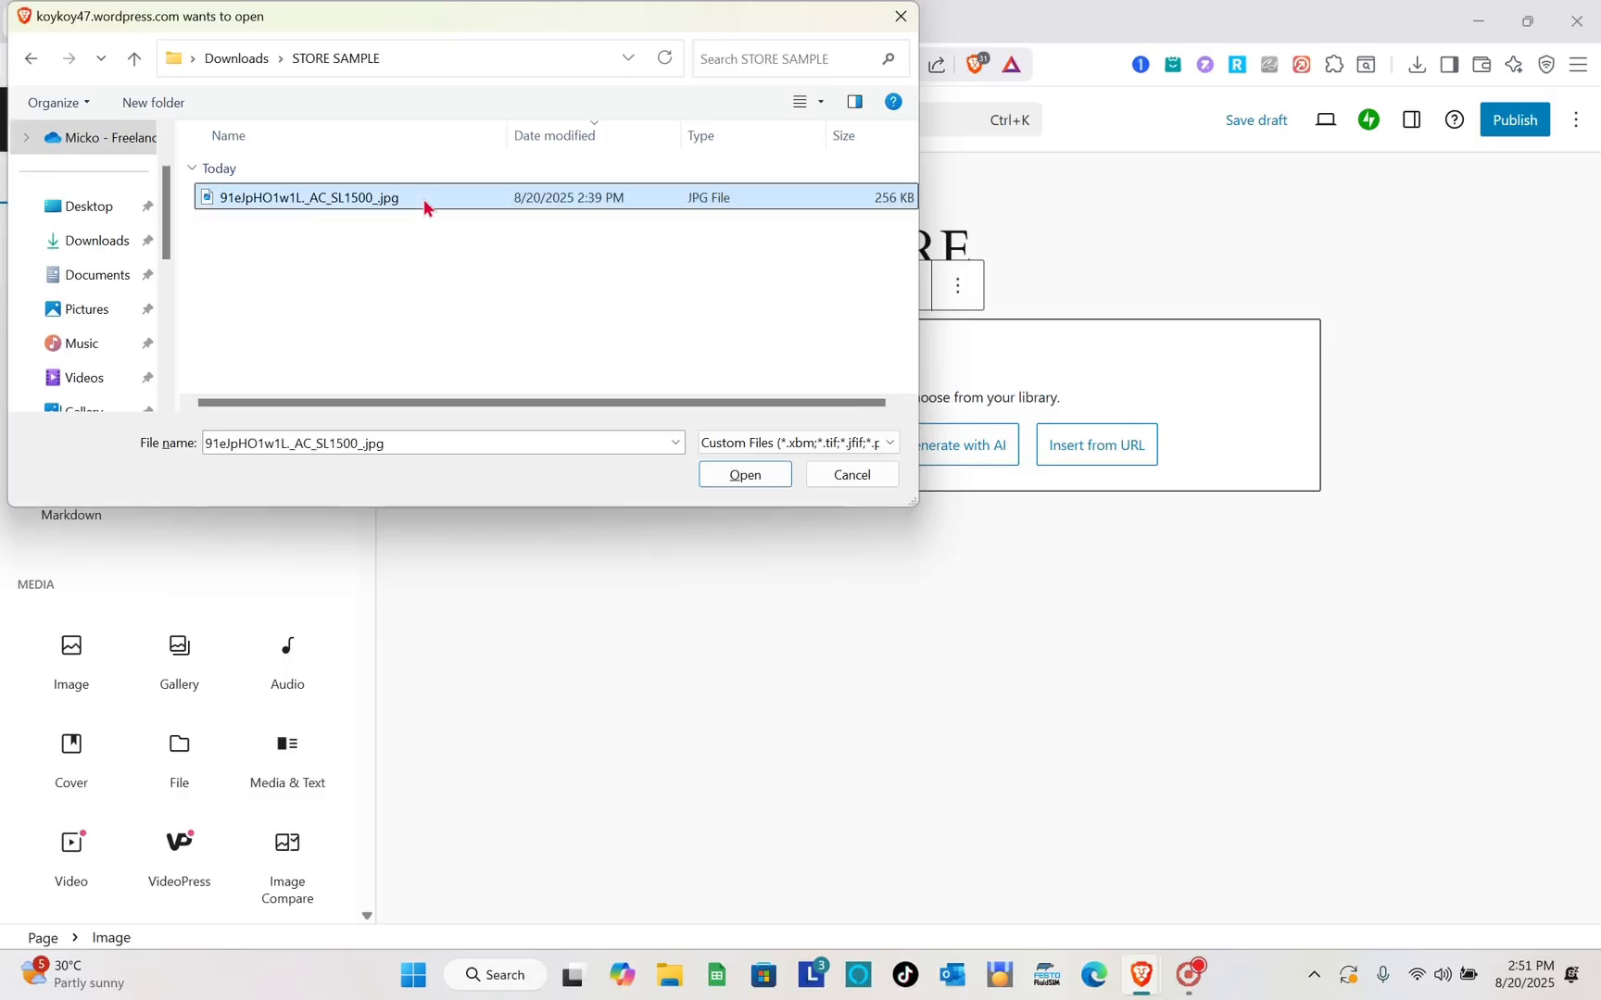
double_click(425, 199)
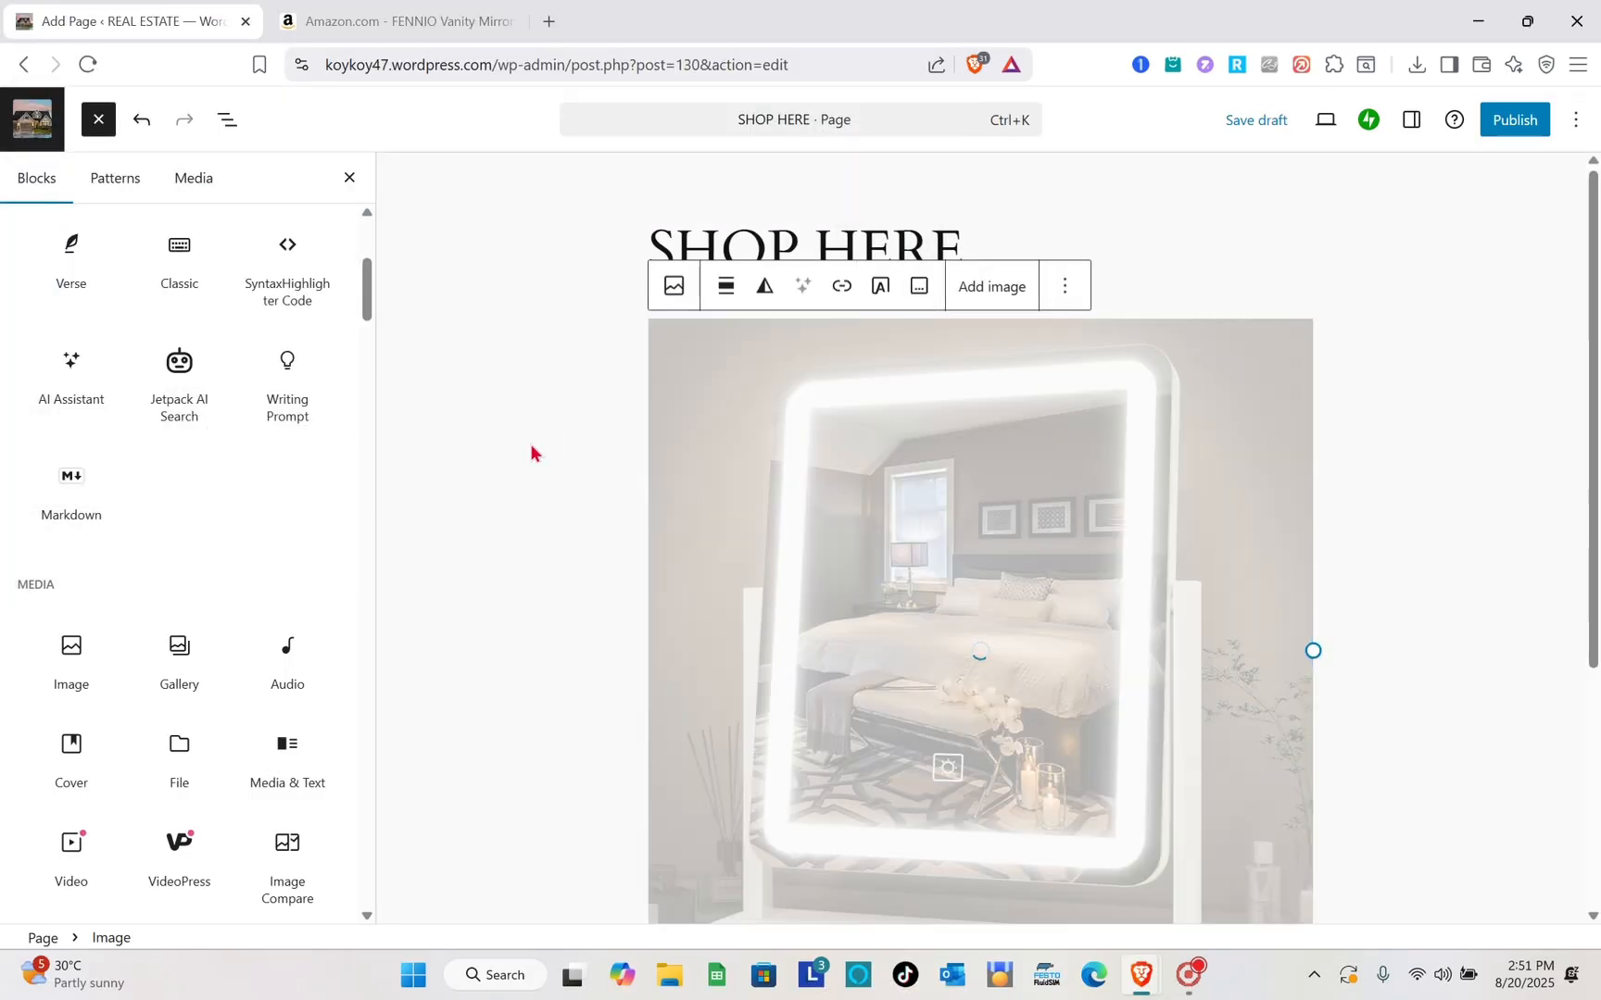
left_click(530, 444)
scroll(530, 444, "down", 3)
scroll(529, 444, "up", 3)
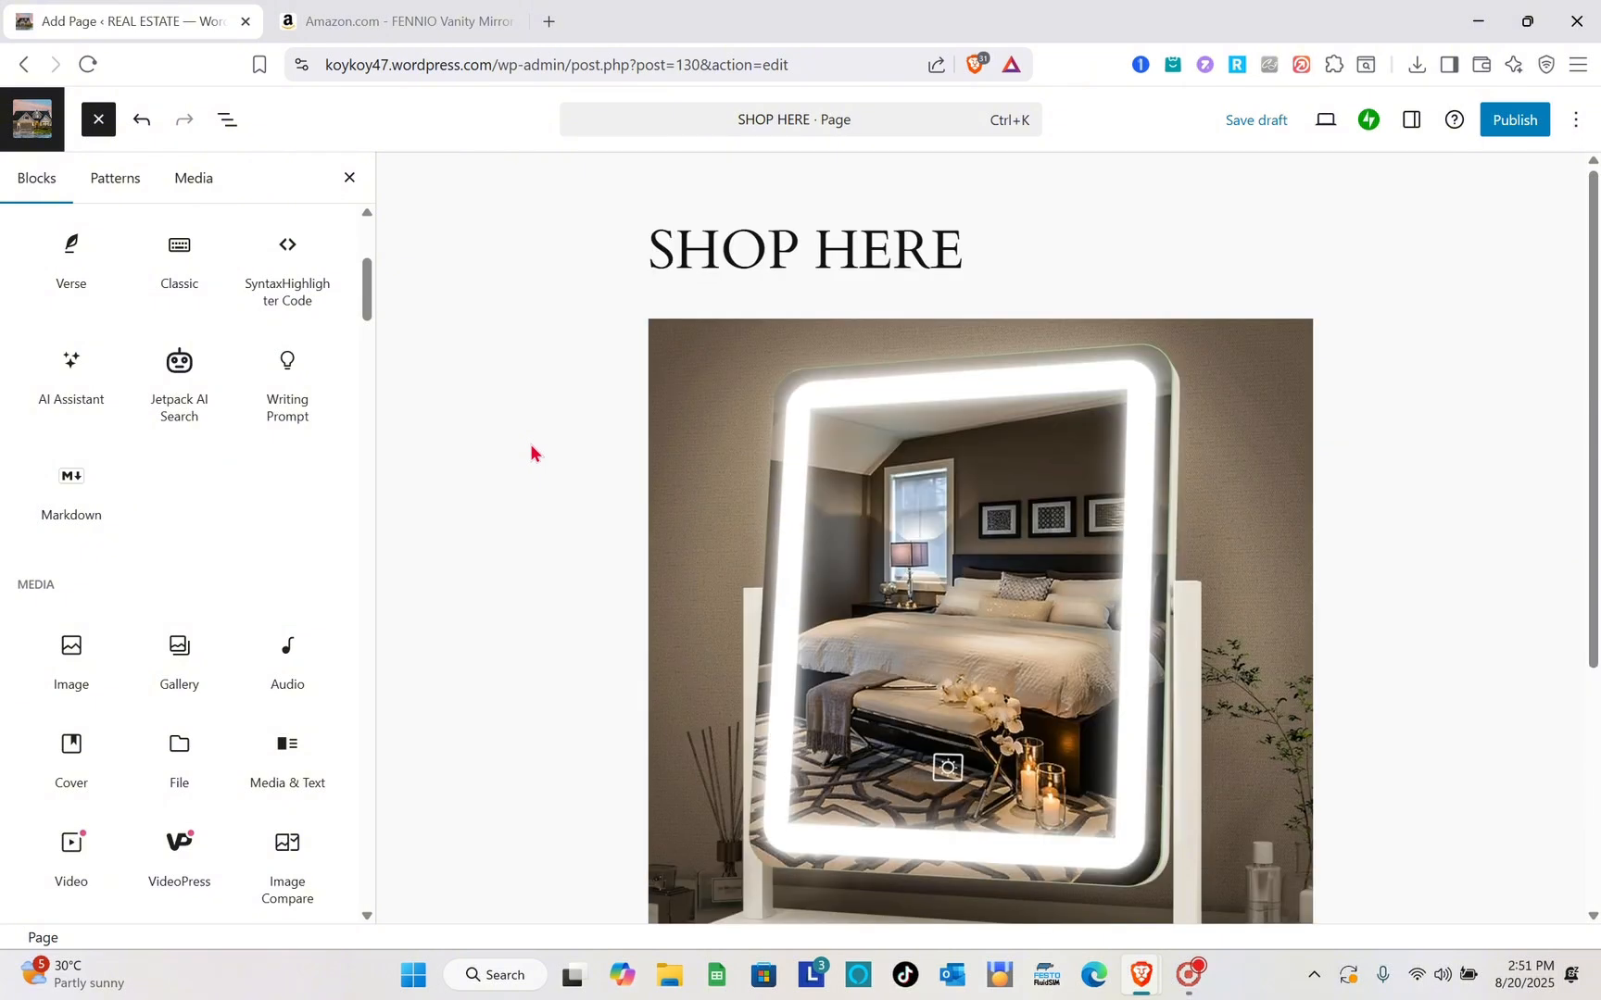
- Insert a Buttons block from the Design blocks directly below the mirror image
scroll(530, 444, "down", 4)
left_click(763, 676)
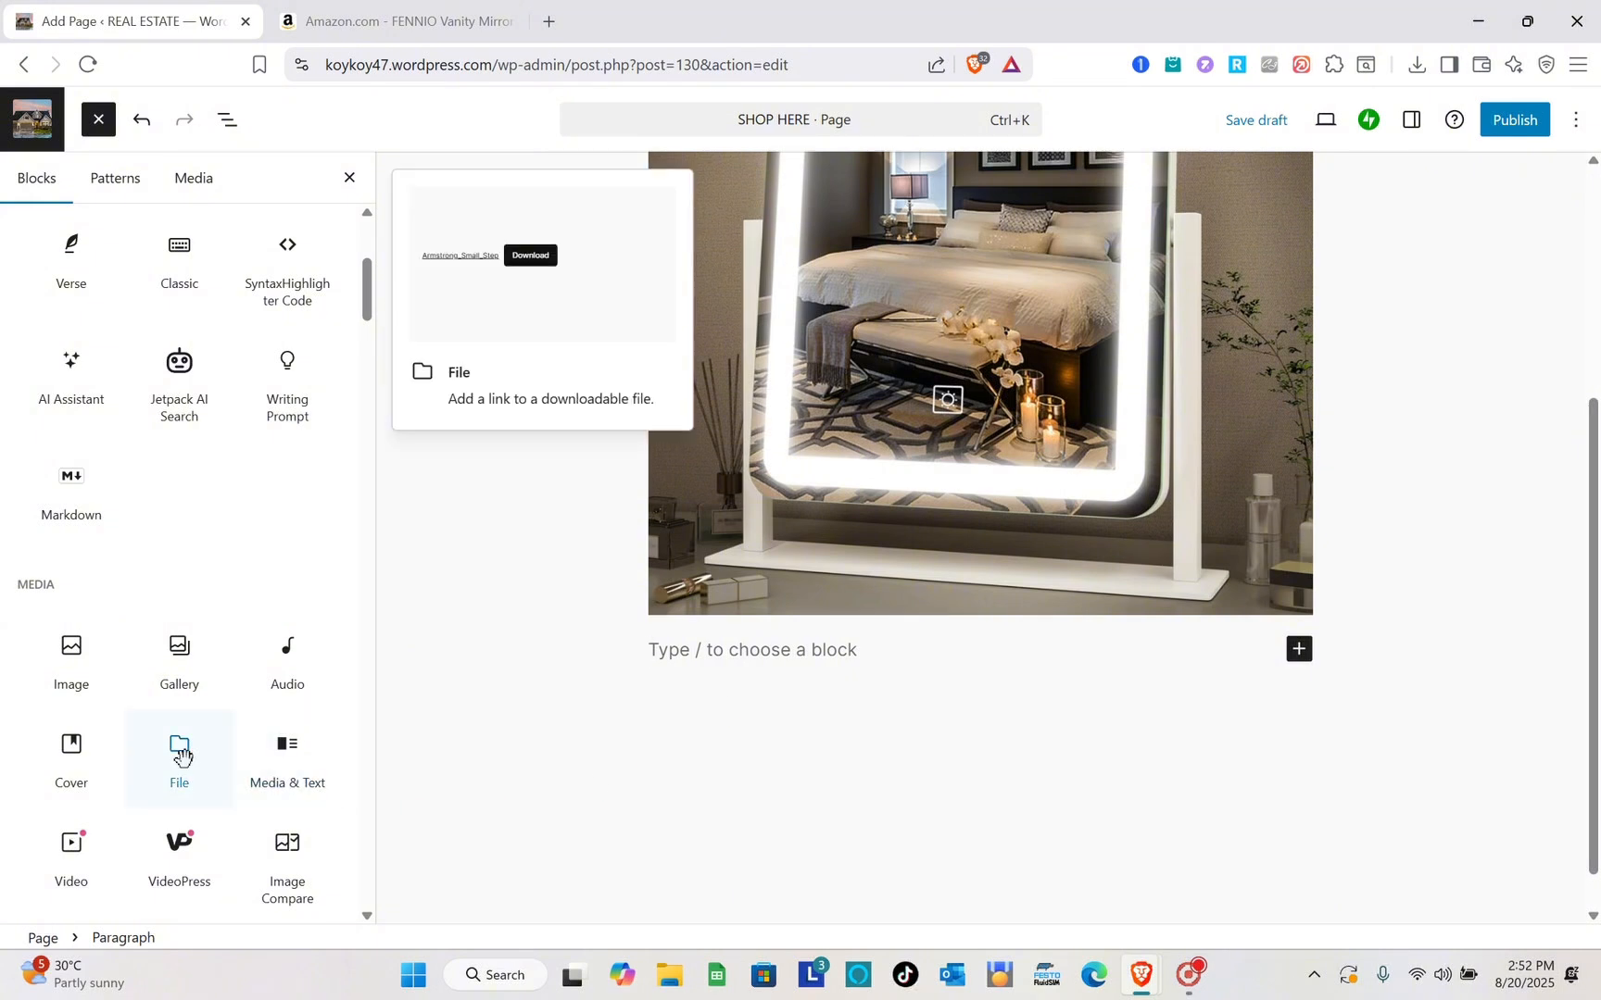
scroll(137, 809, "down", 5)
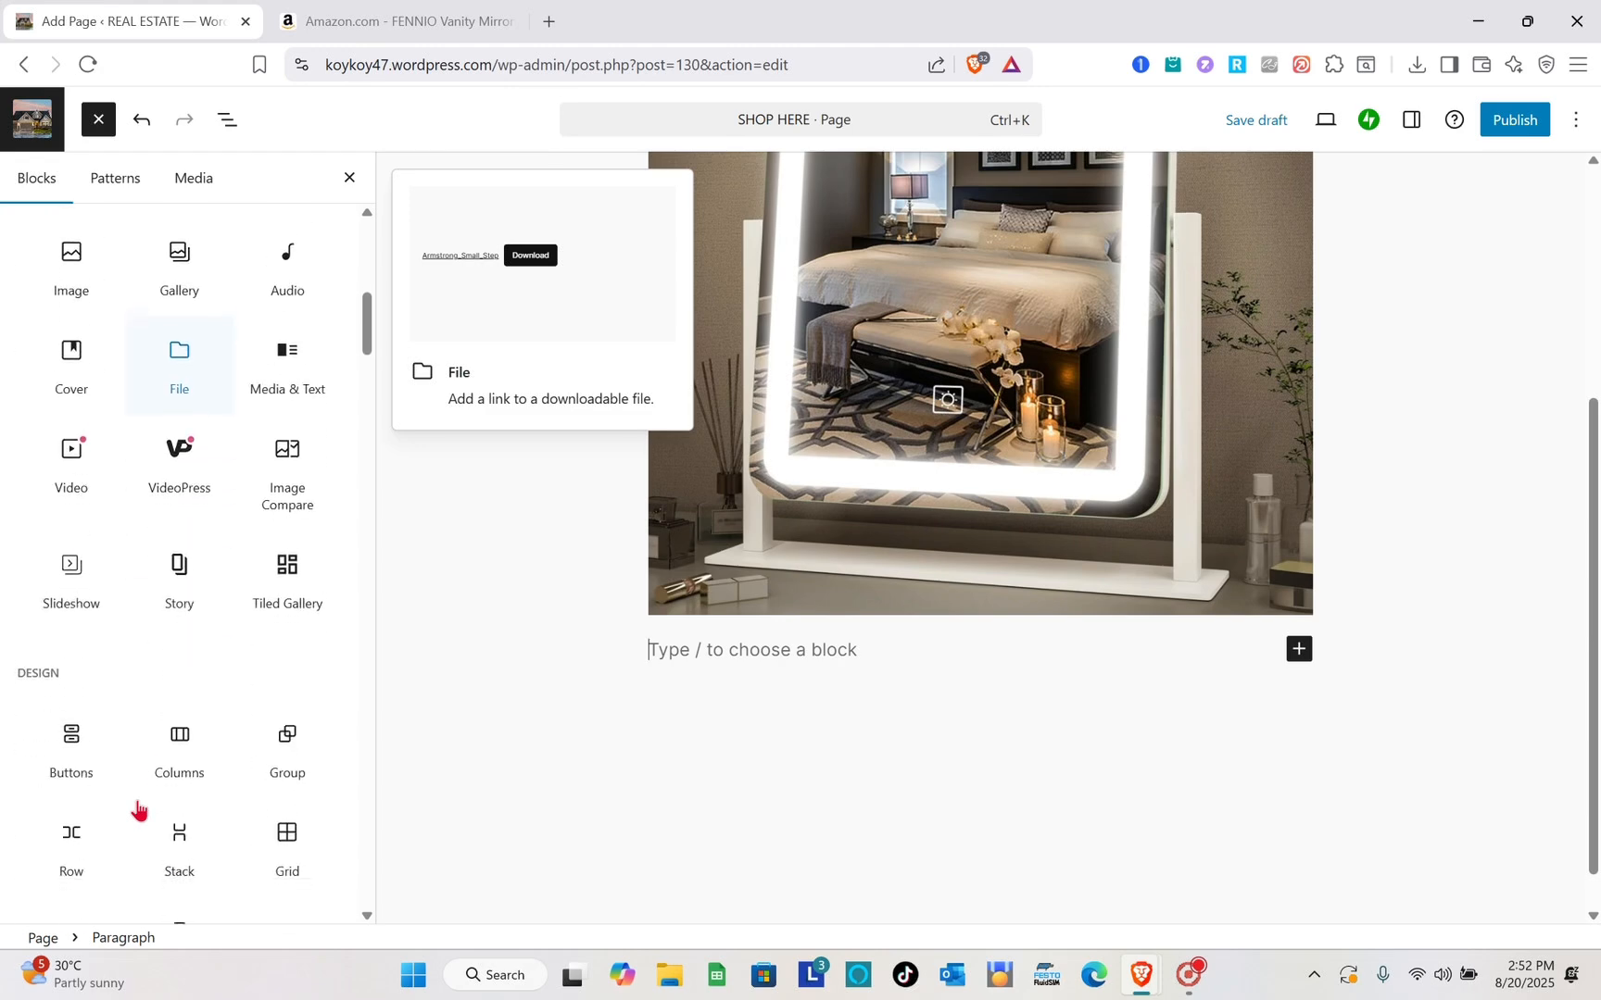
scroll(137, 809, "down", 6)
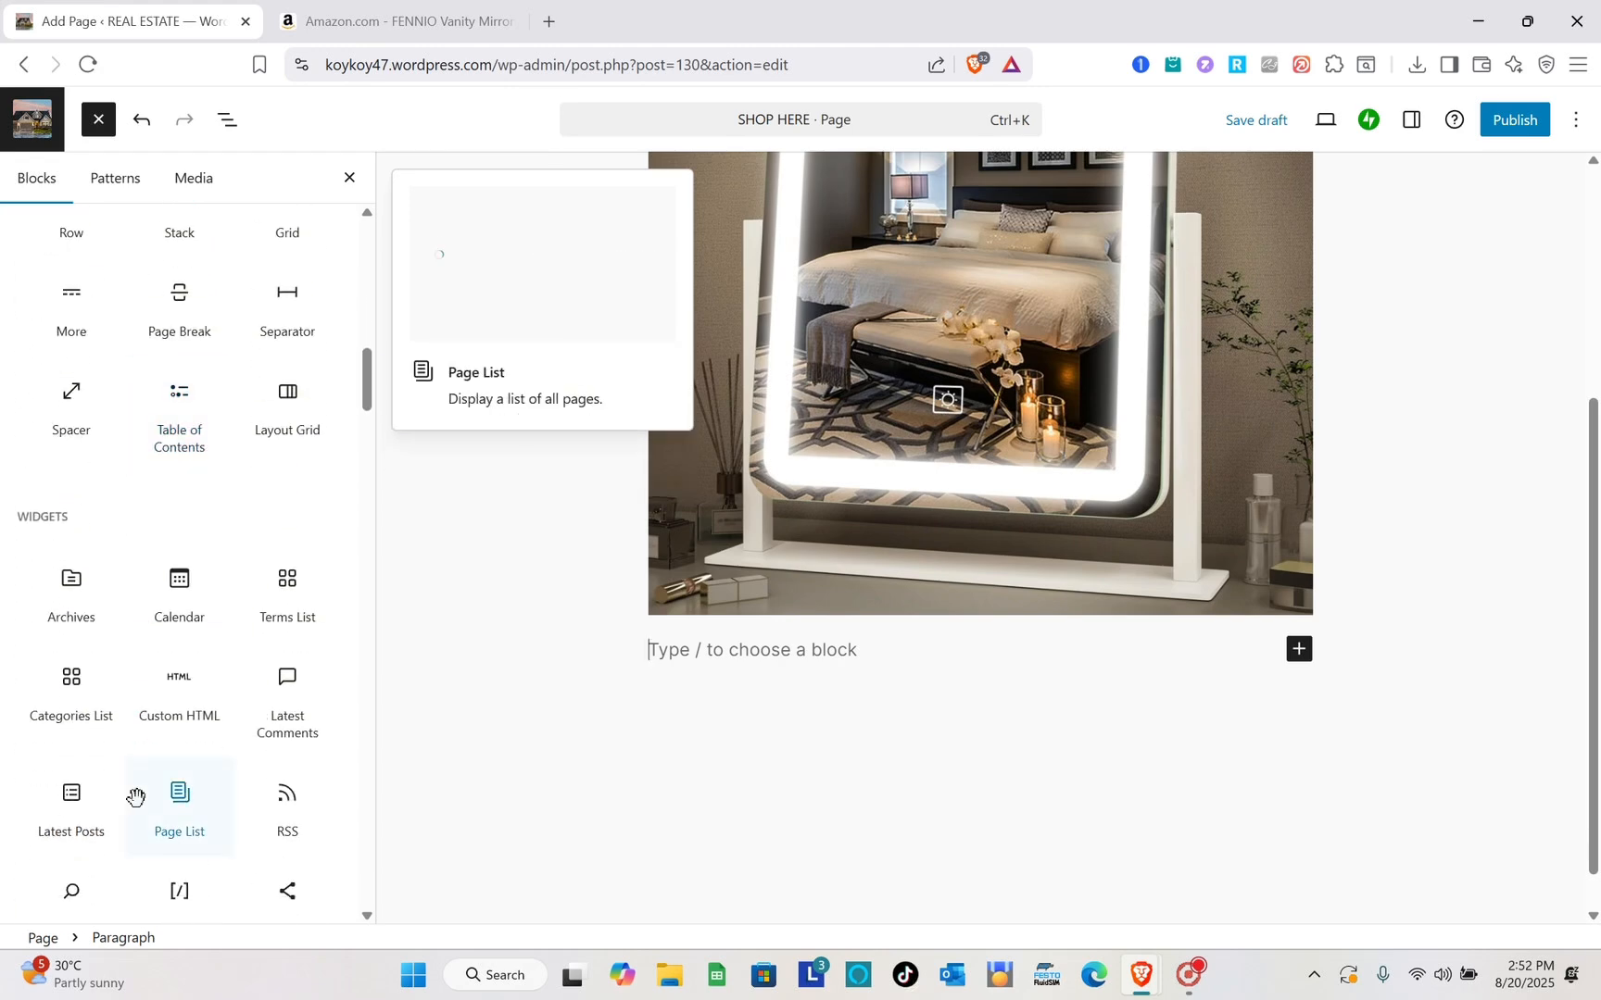
scroll(137, 809, "down", 7)
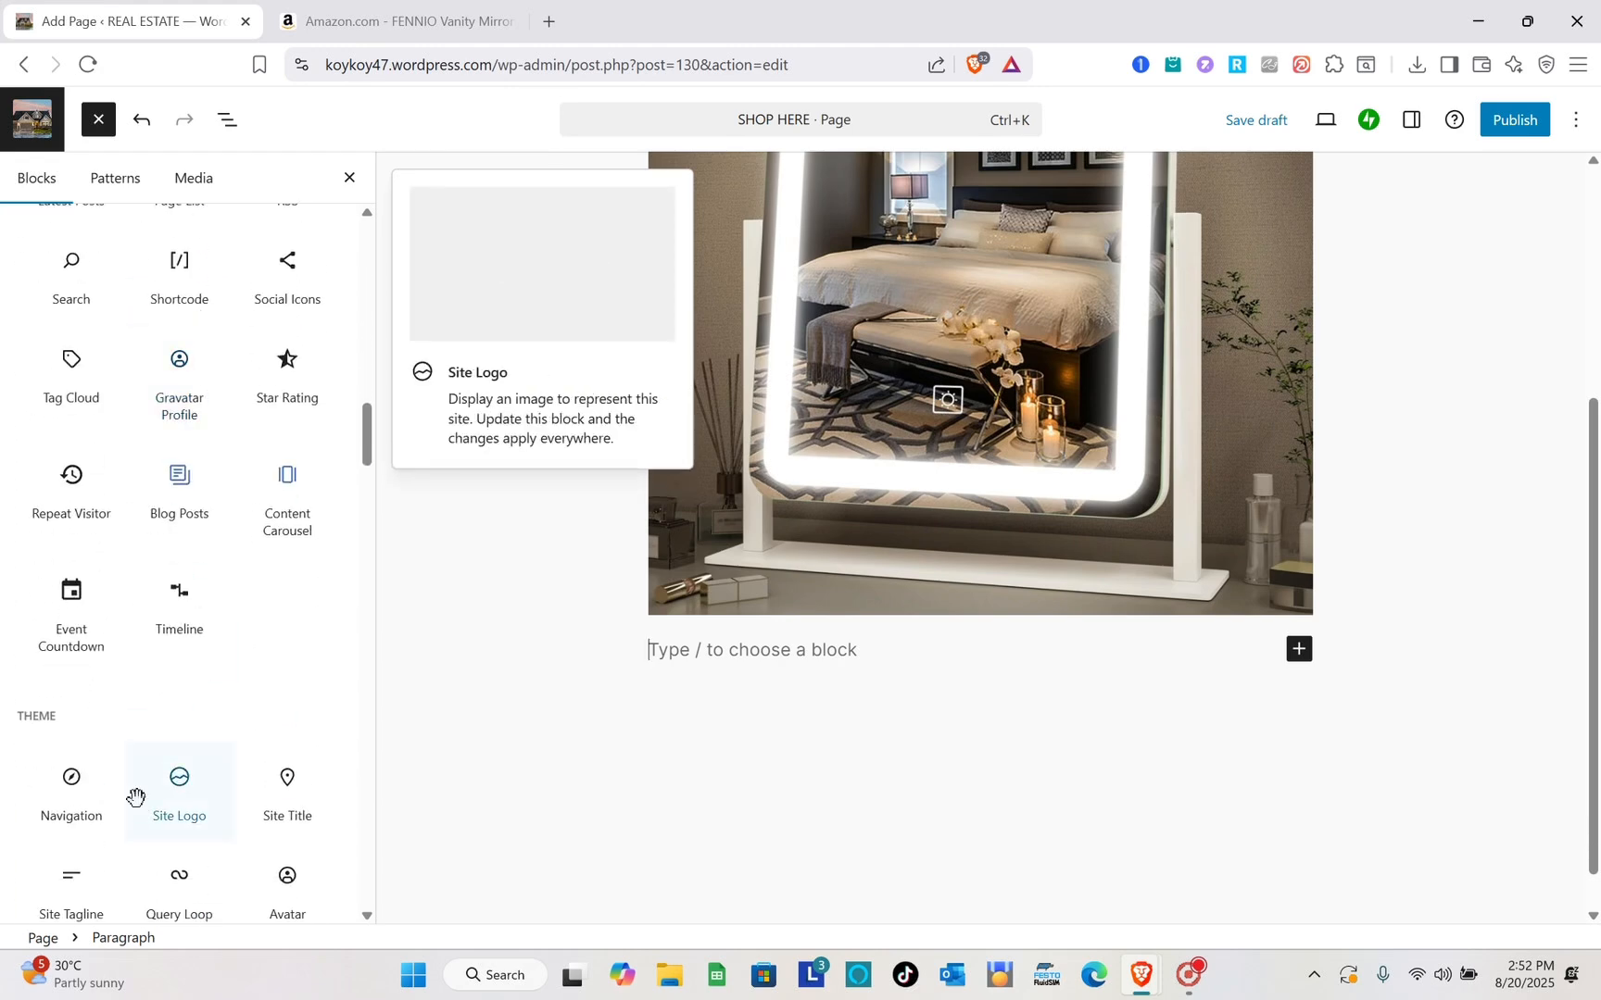
scroll(137, 801, "up", 20)
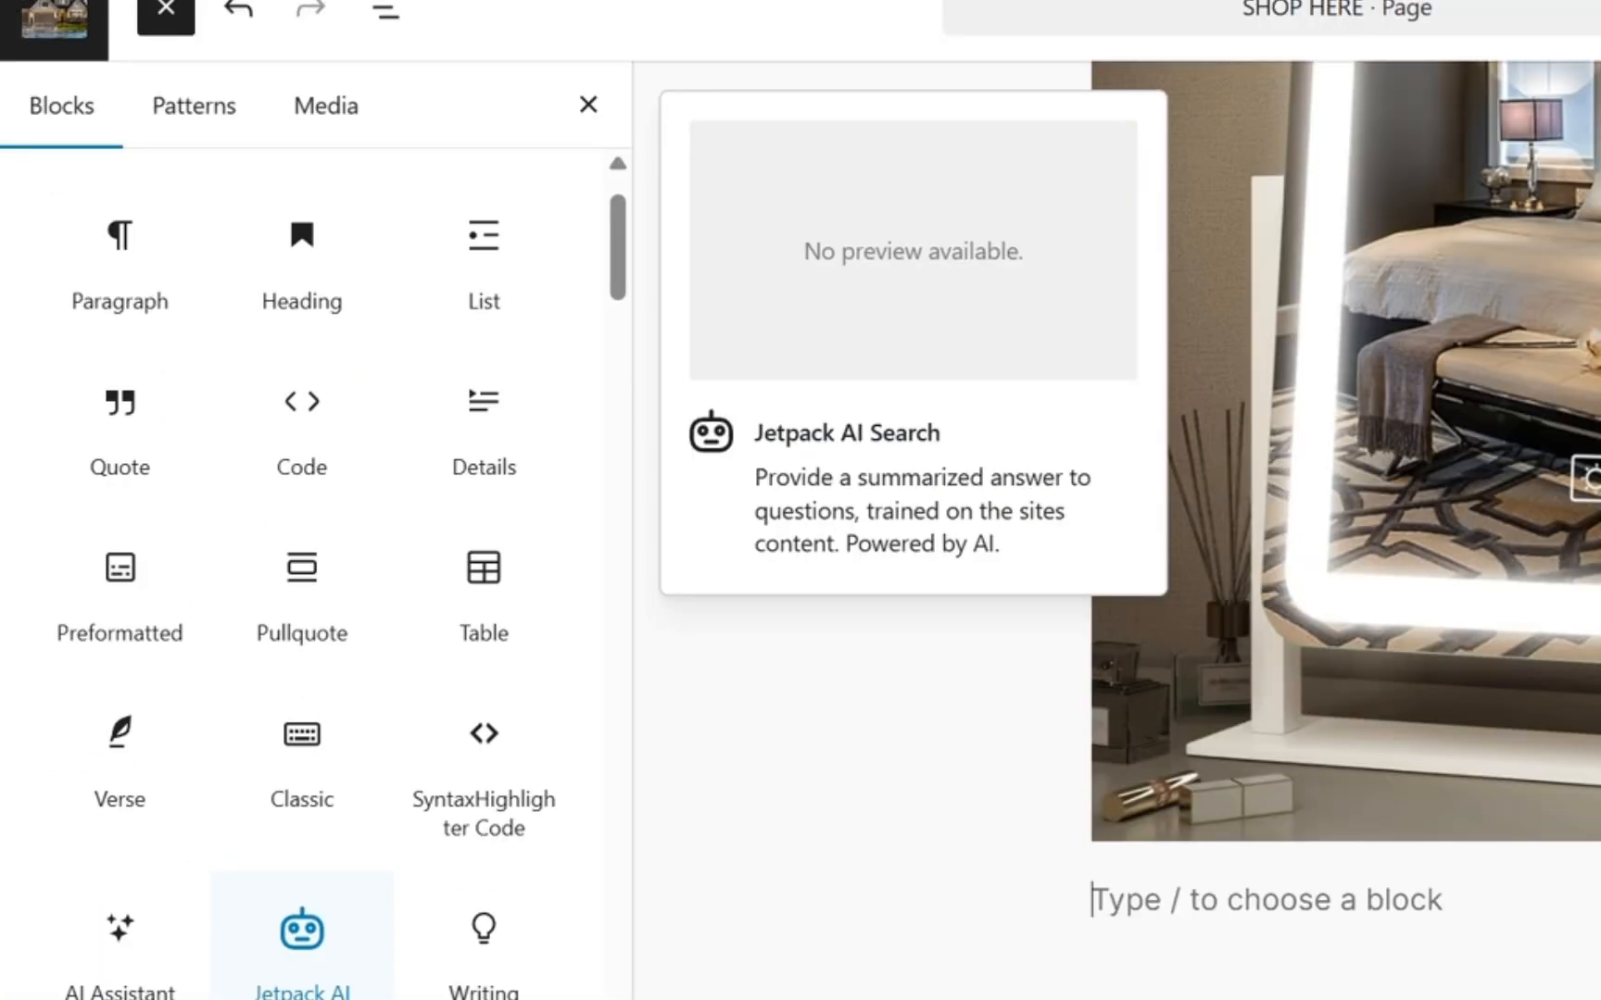
scroll(137, 808, "down", 6)
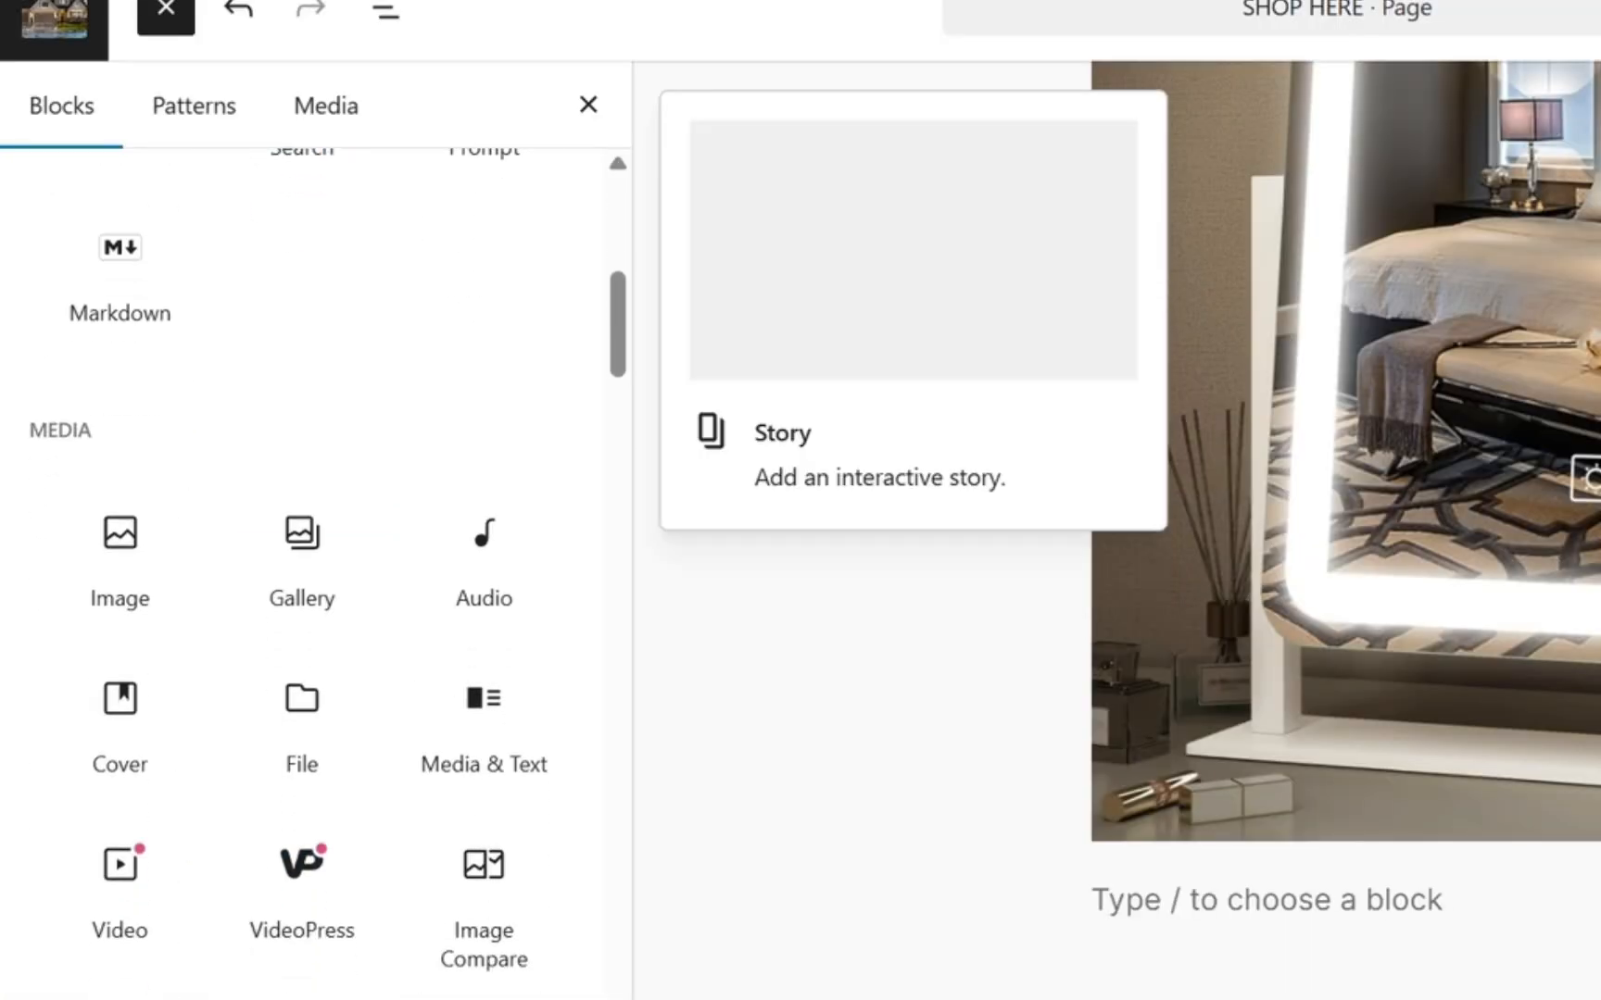
scroll(111, 806, "down", 5)
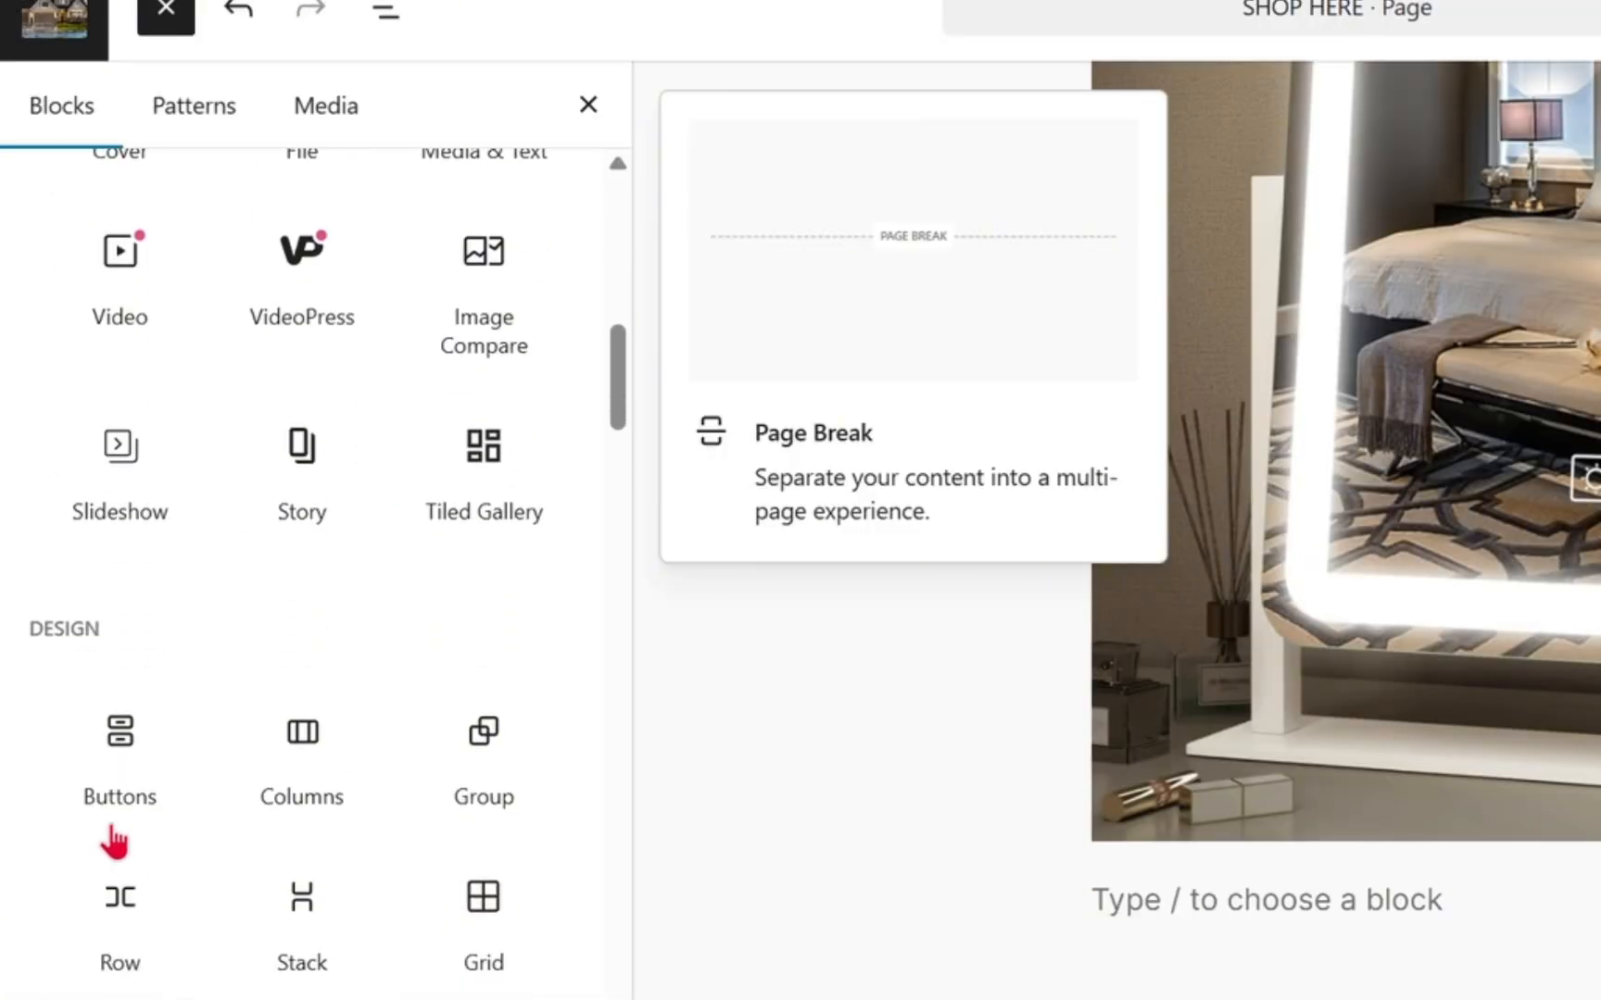
left_click(108, 795)
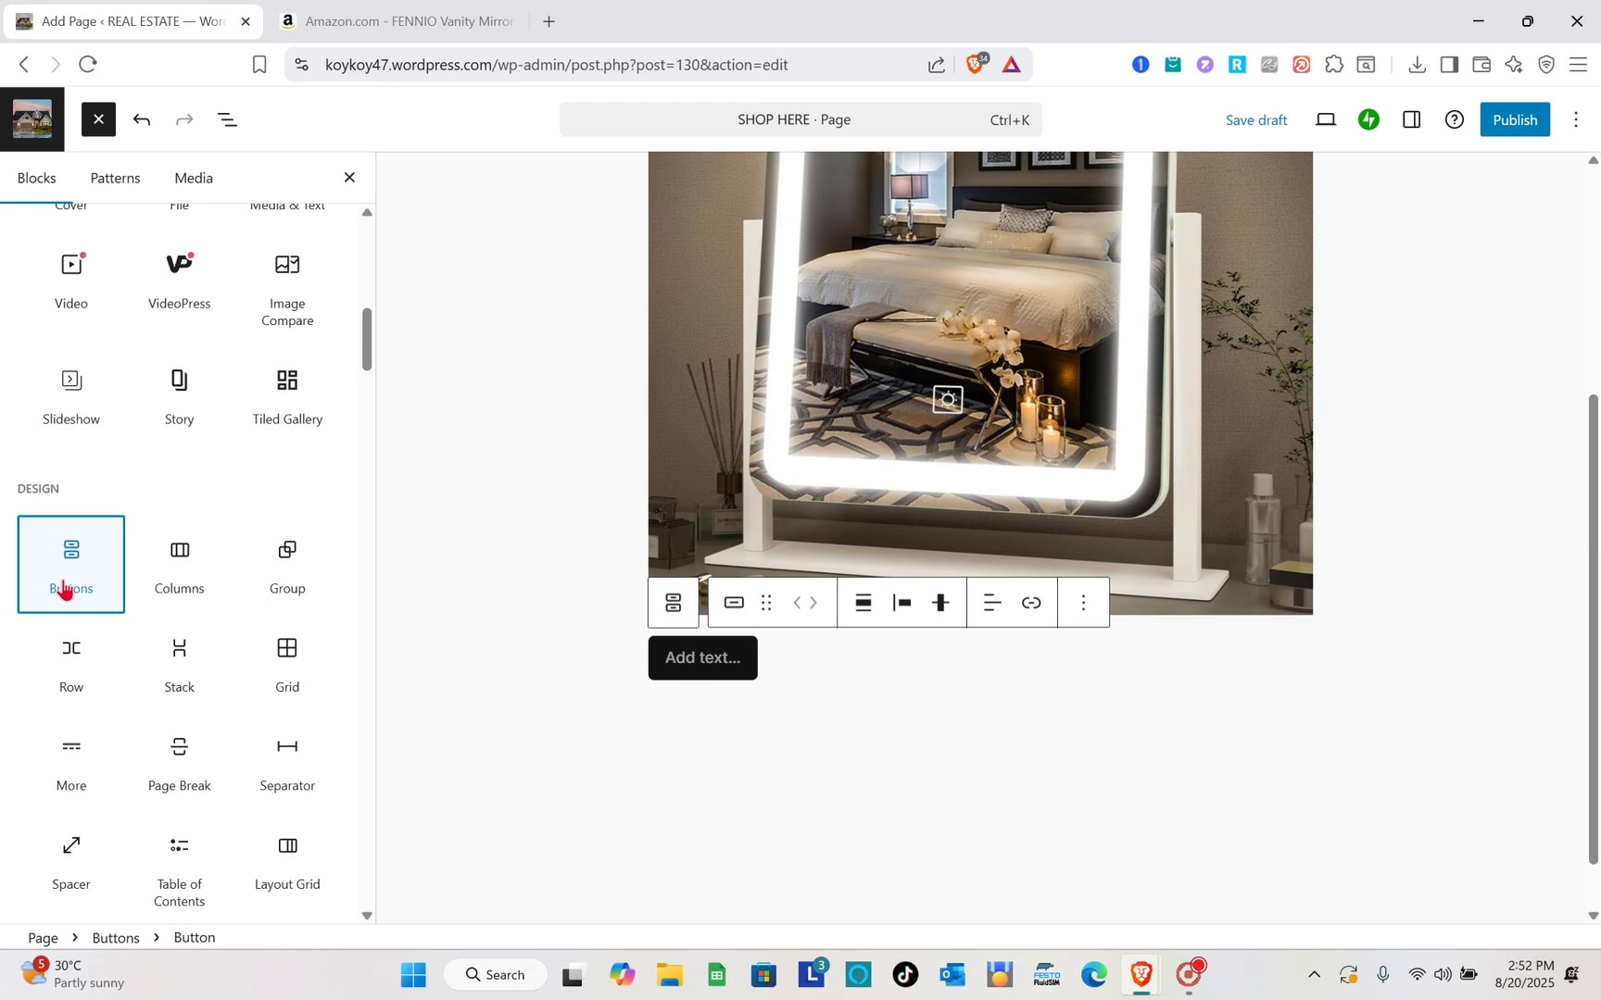
- Label the new button below the mirror image "BUY NOW"
left_click(706, 862)
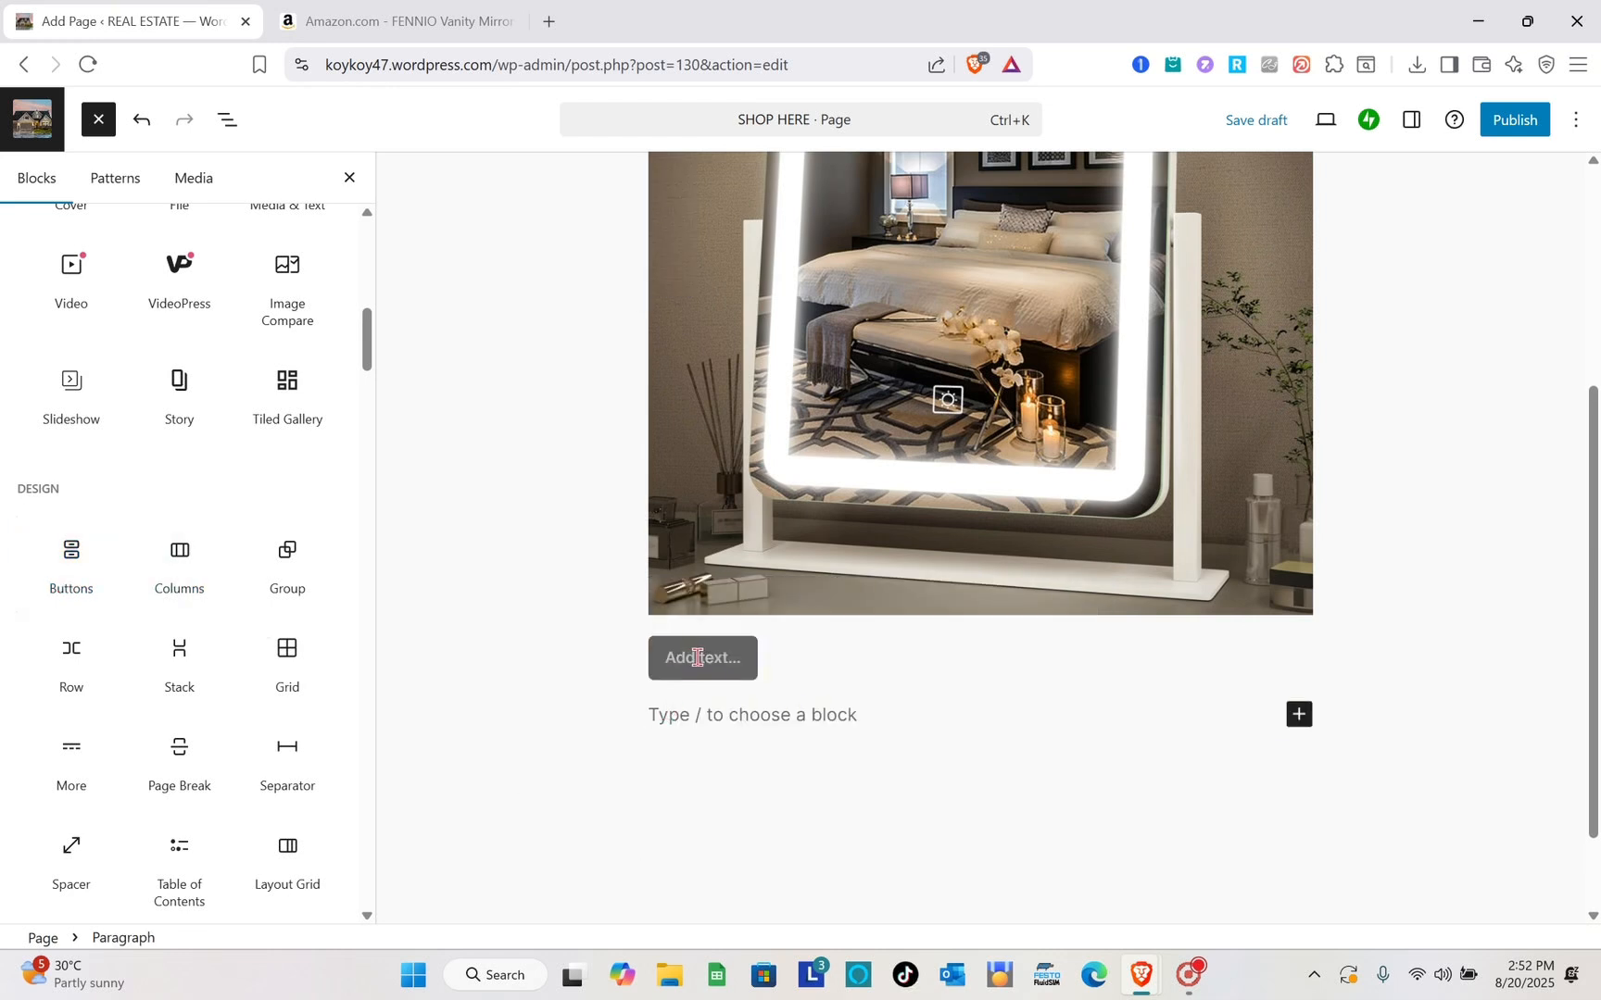
left_click(696, 658)
type("BUY NOW")
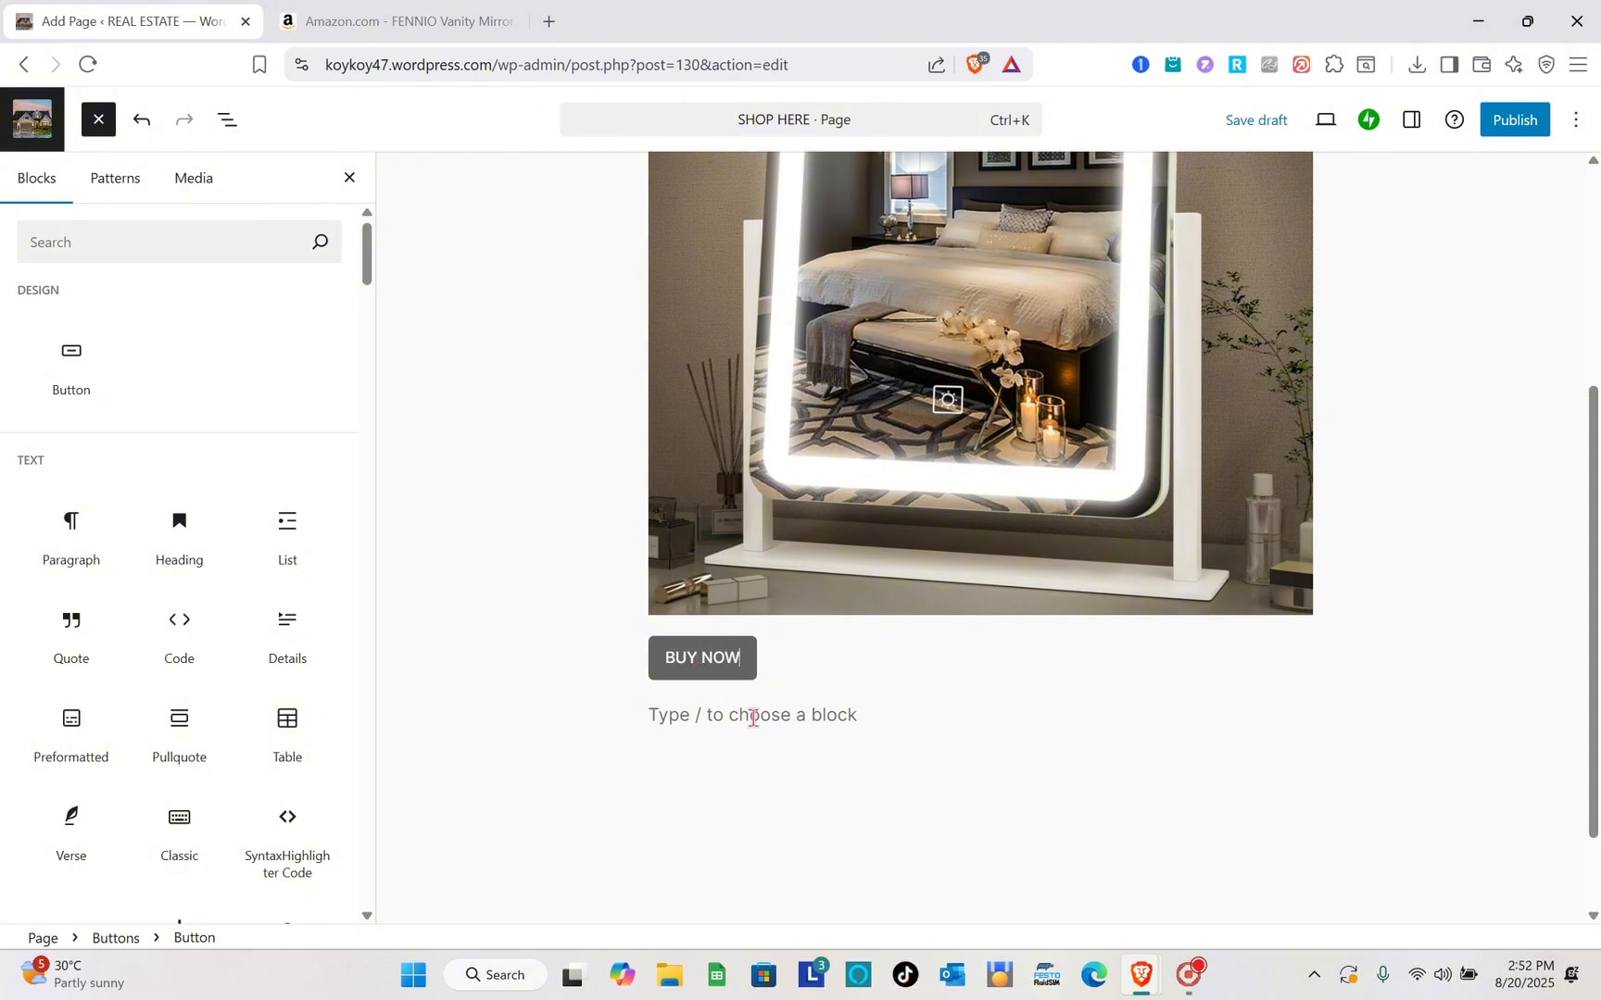
key("Down")
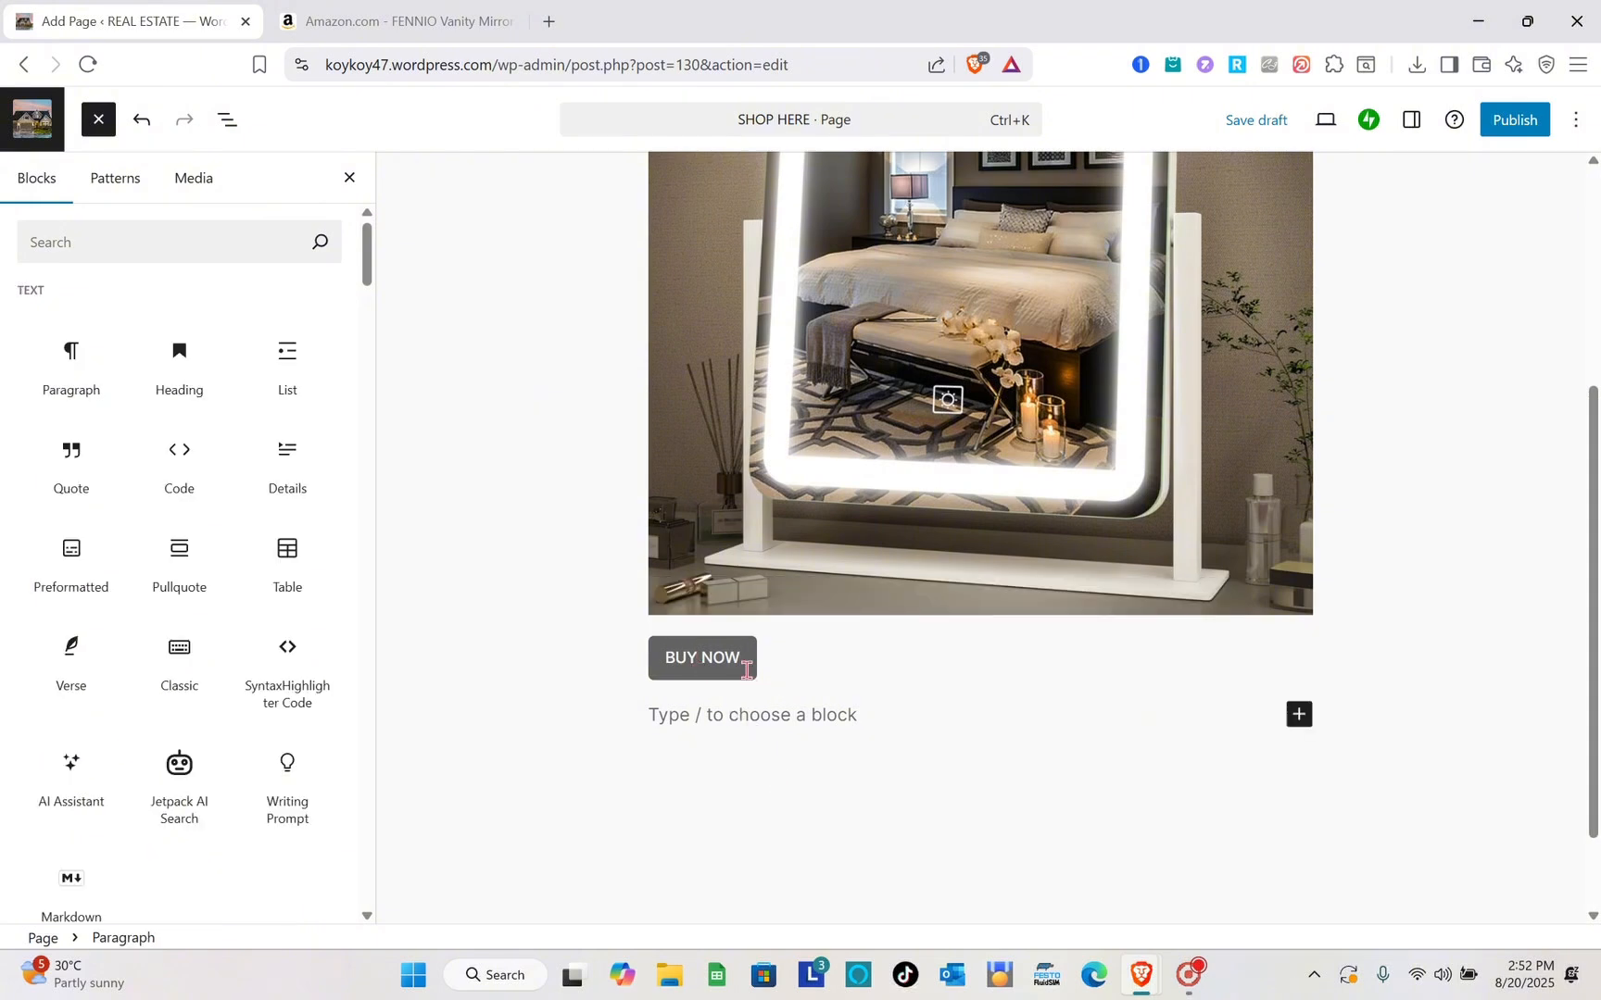
- Generate the affiliate short link for the FENNIO mirror on its Amazon page, copy it and return to the page editor
left_click(748, 659)
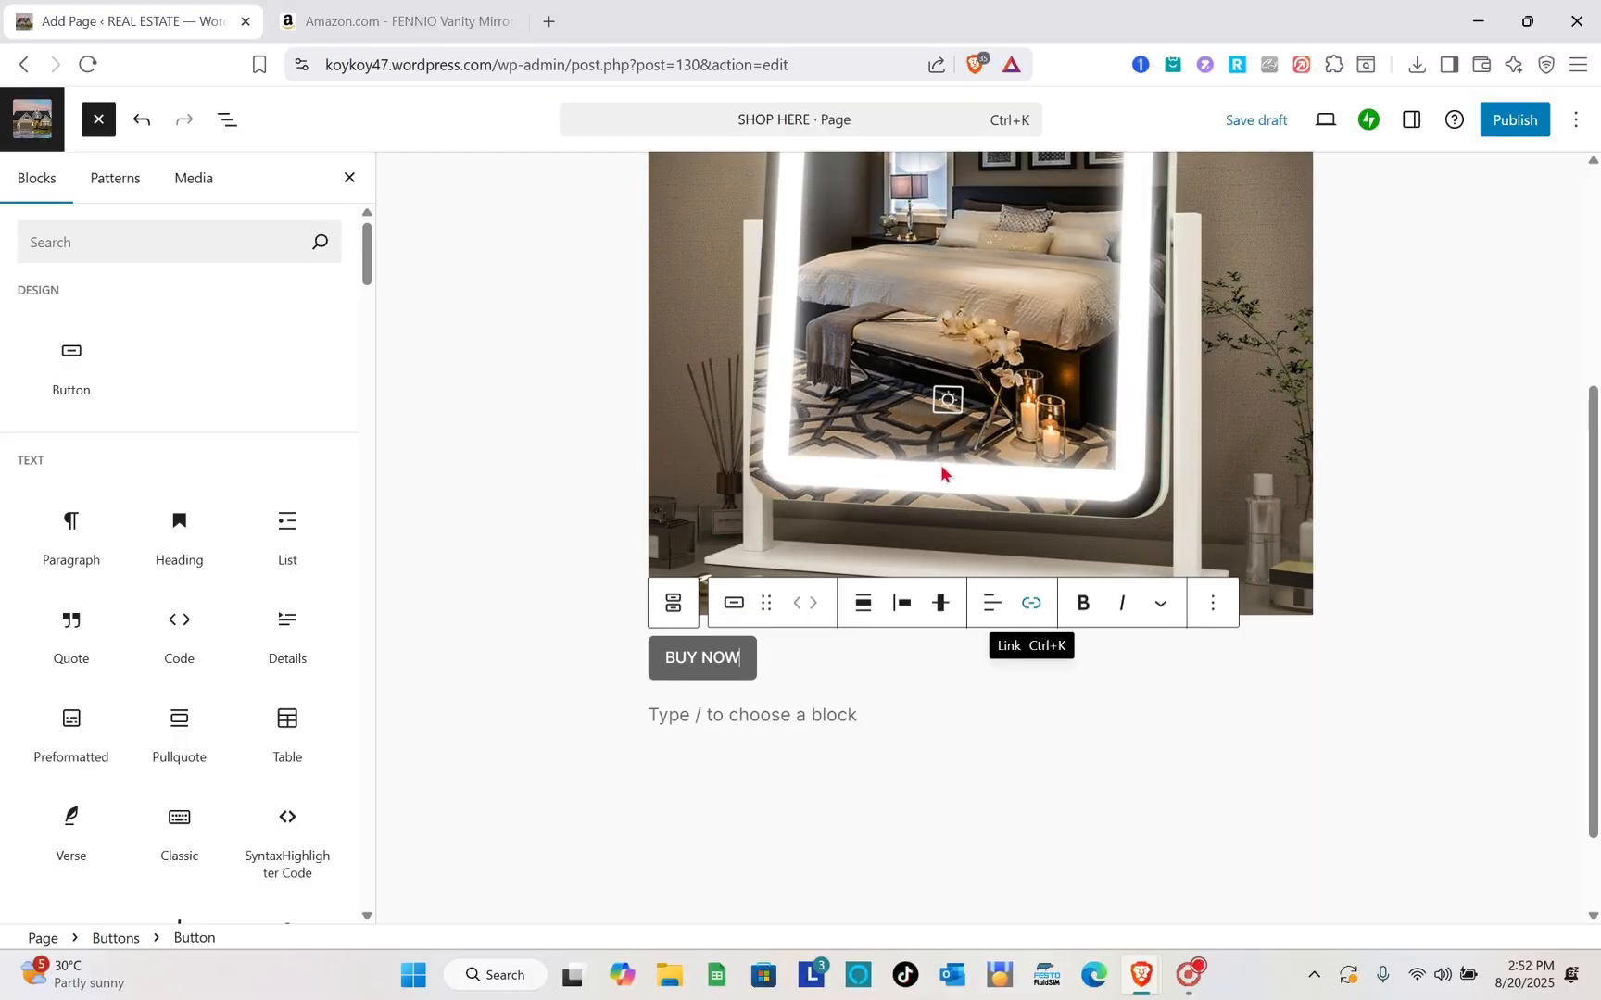
left_click(412, 13)
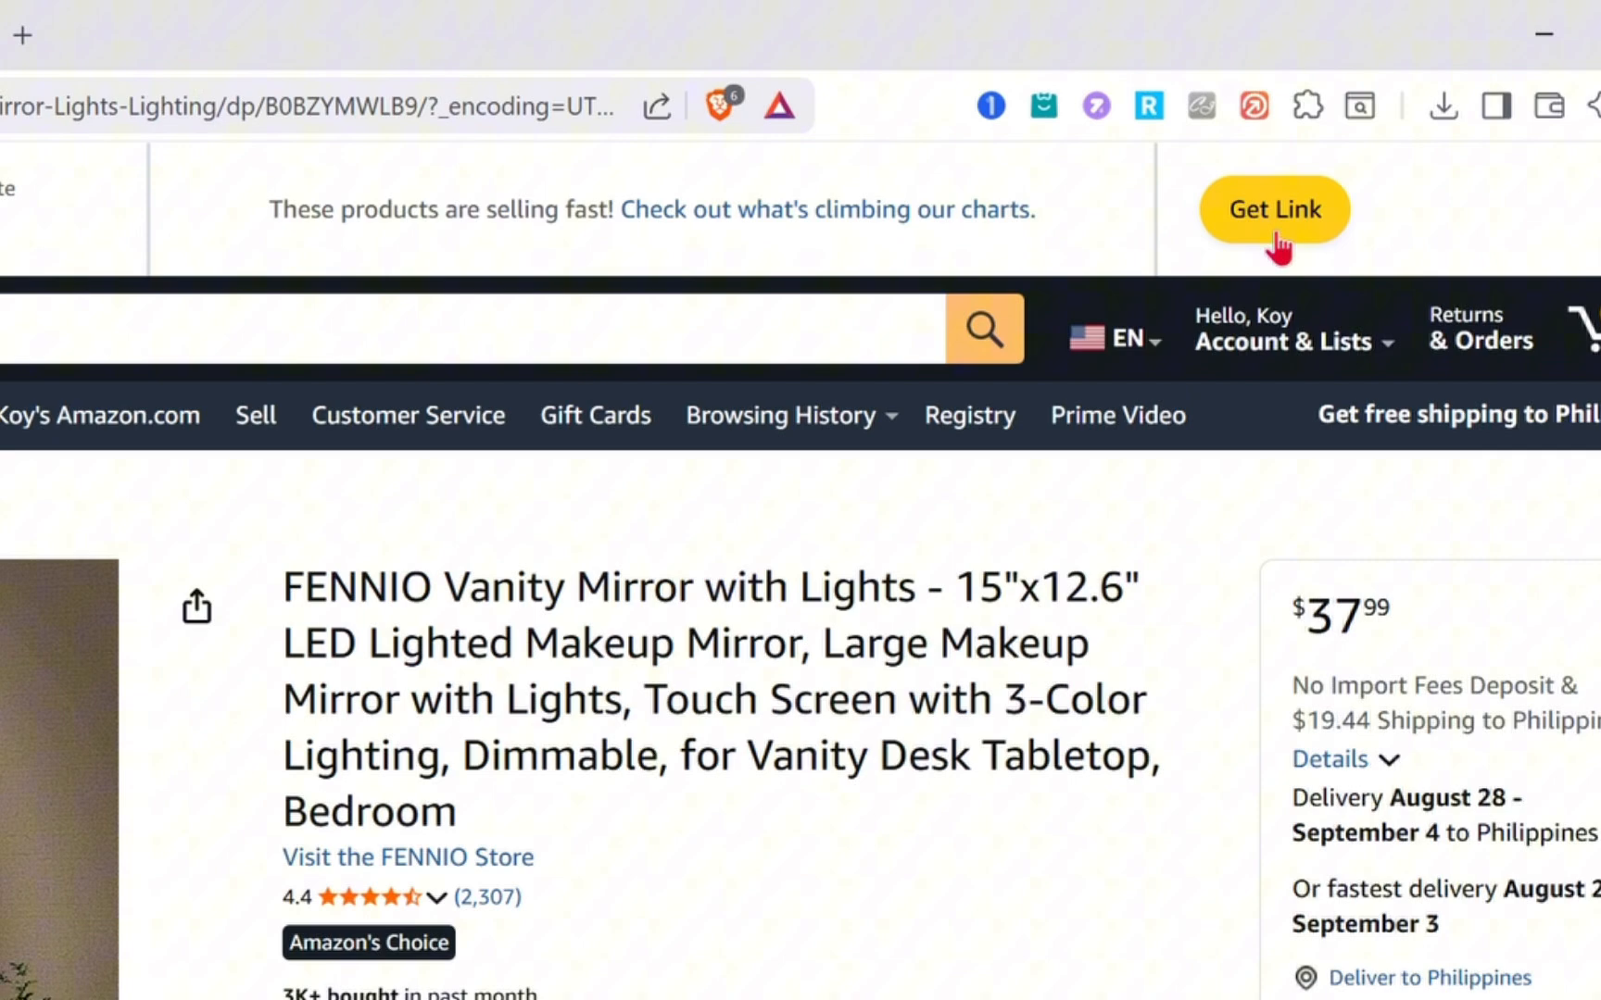
left_click(1311, 141)
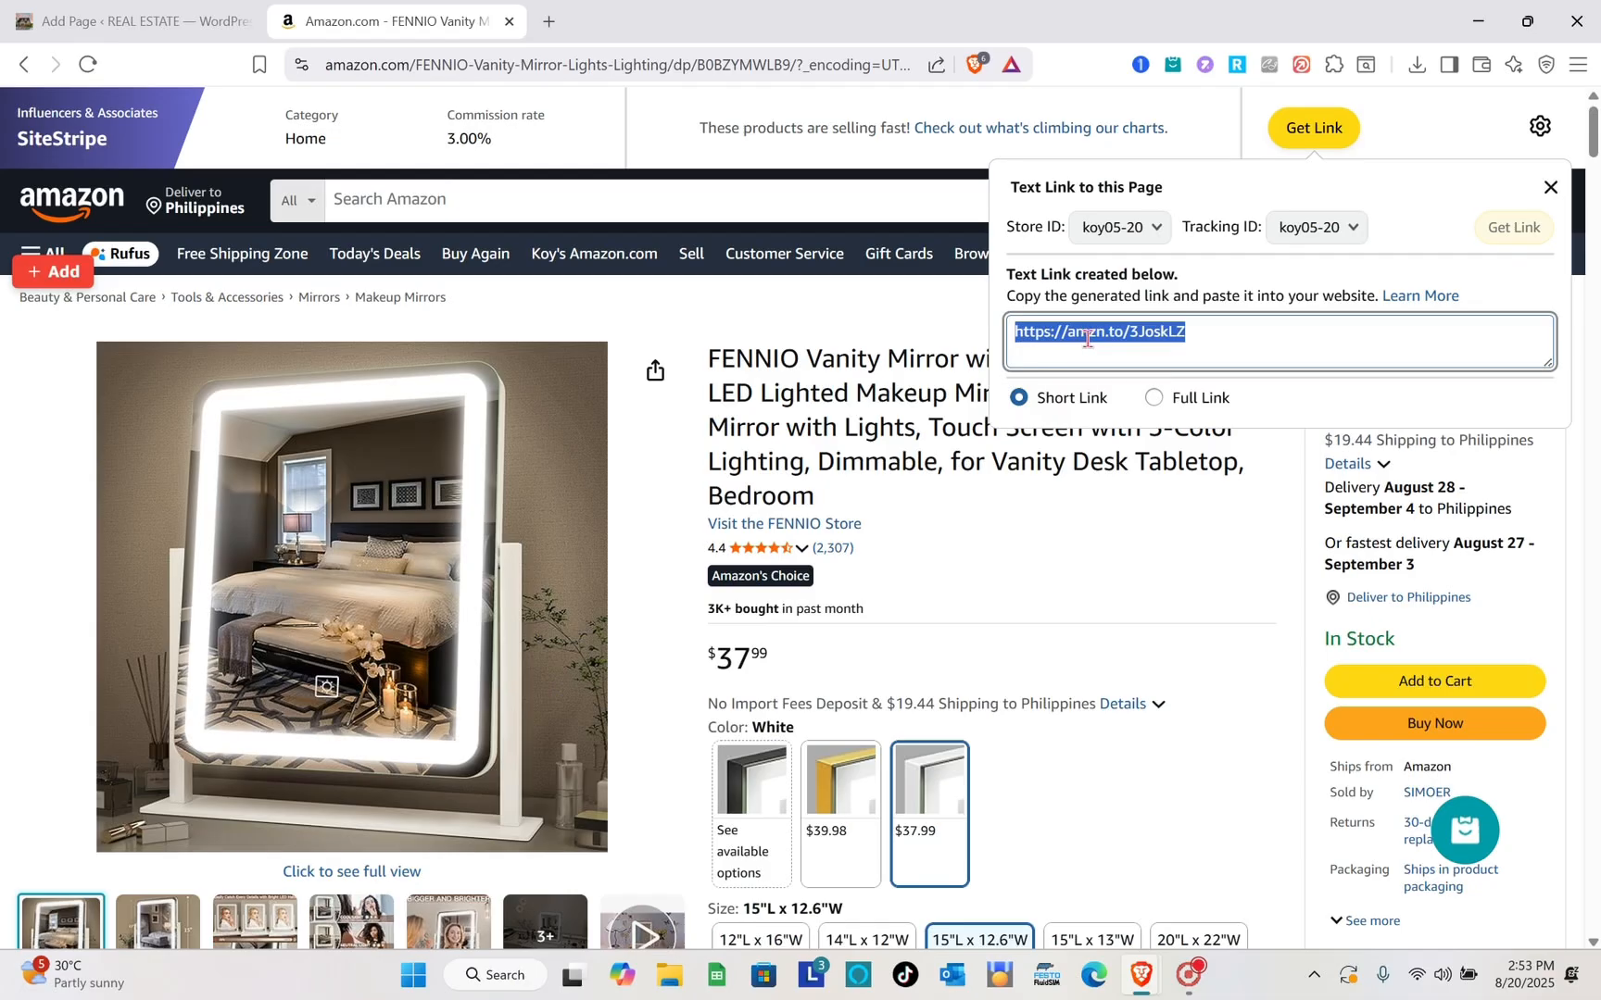
left_click(1087, 339)
key("ctrl+a")
key("ctrl+c")
left_click(139, 20)
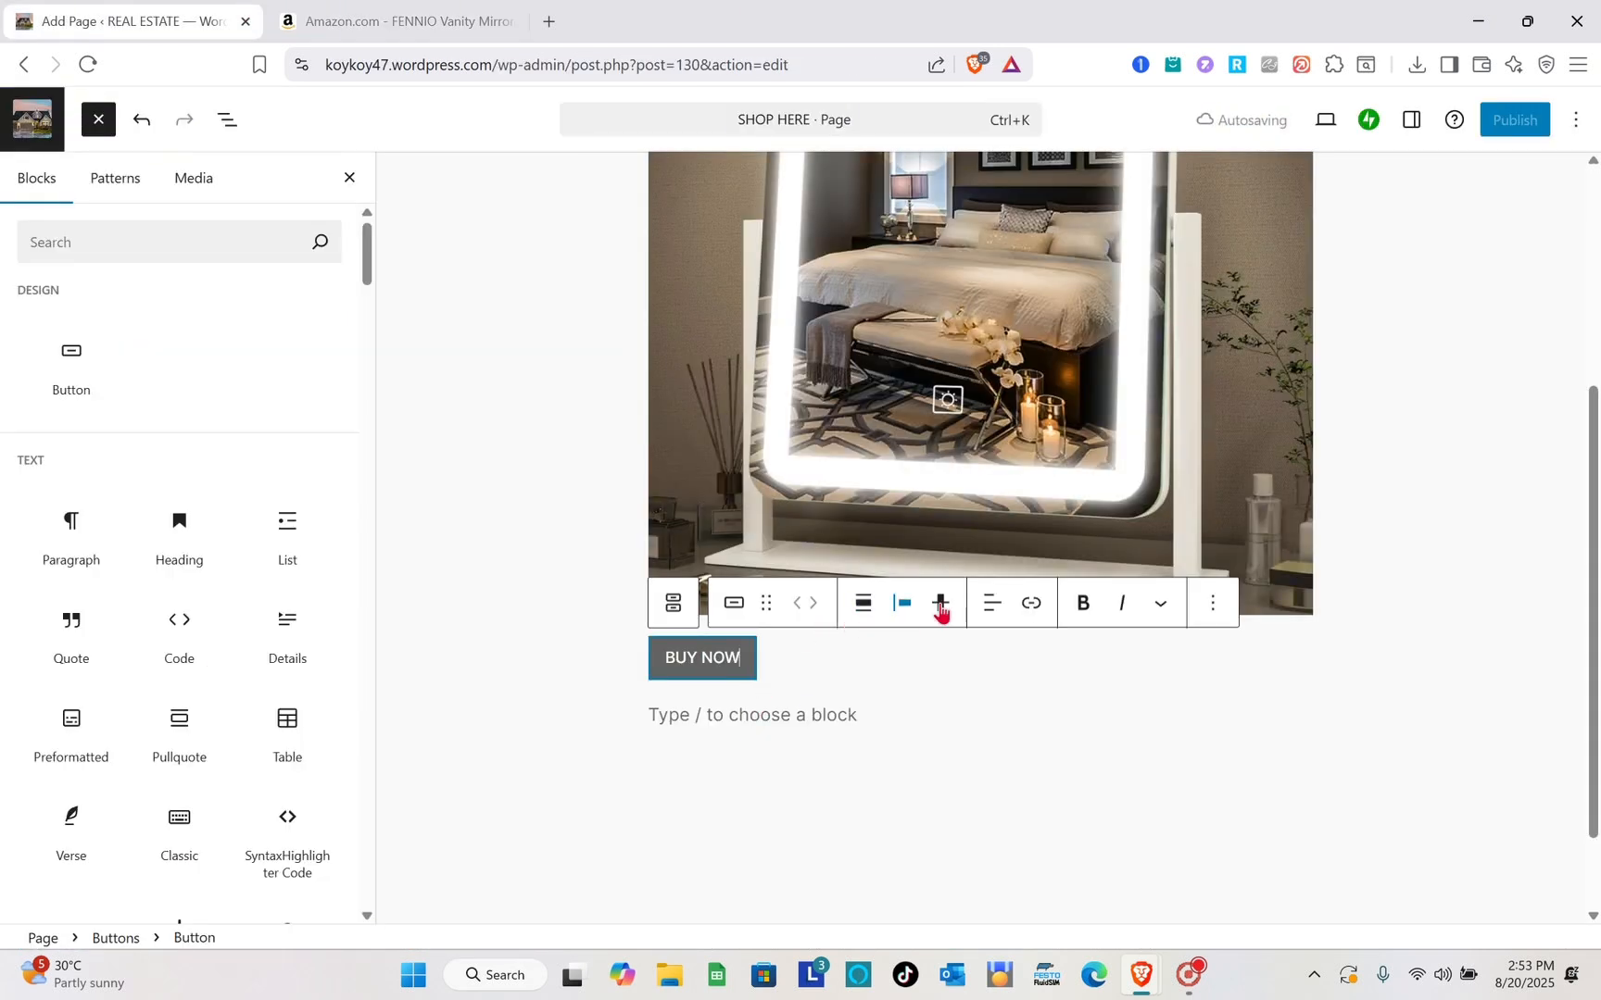
left_click(1033, 607)
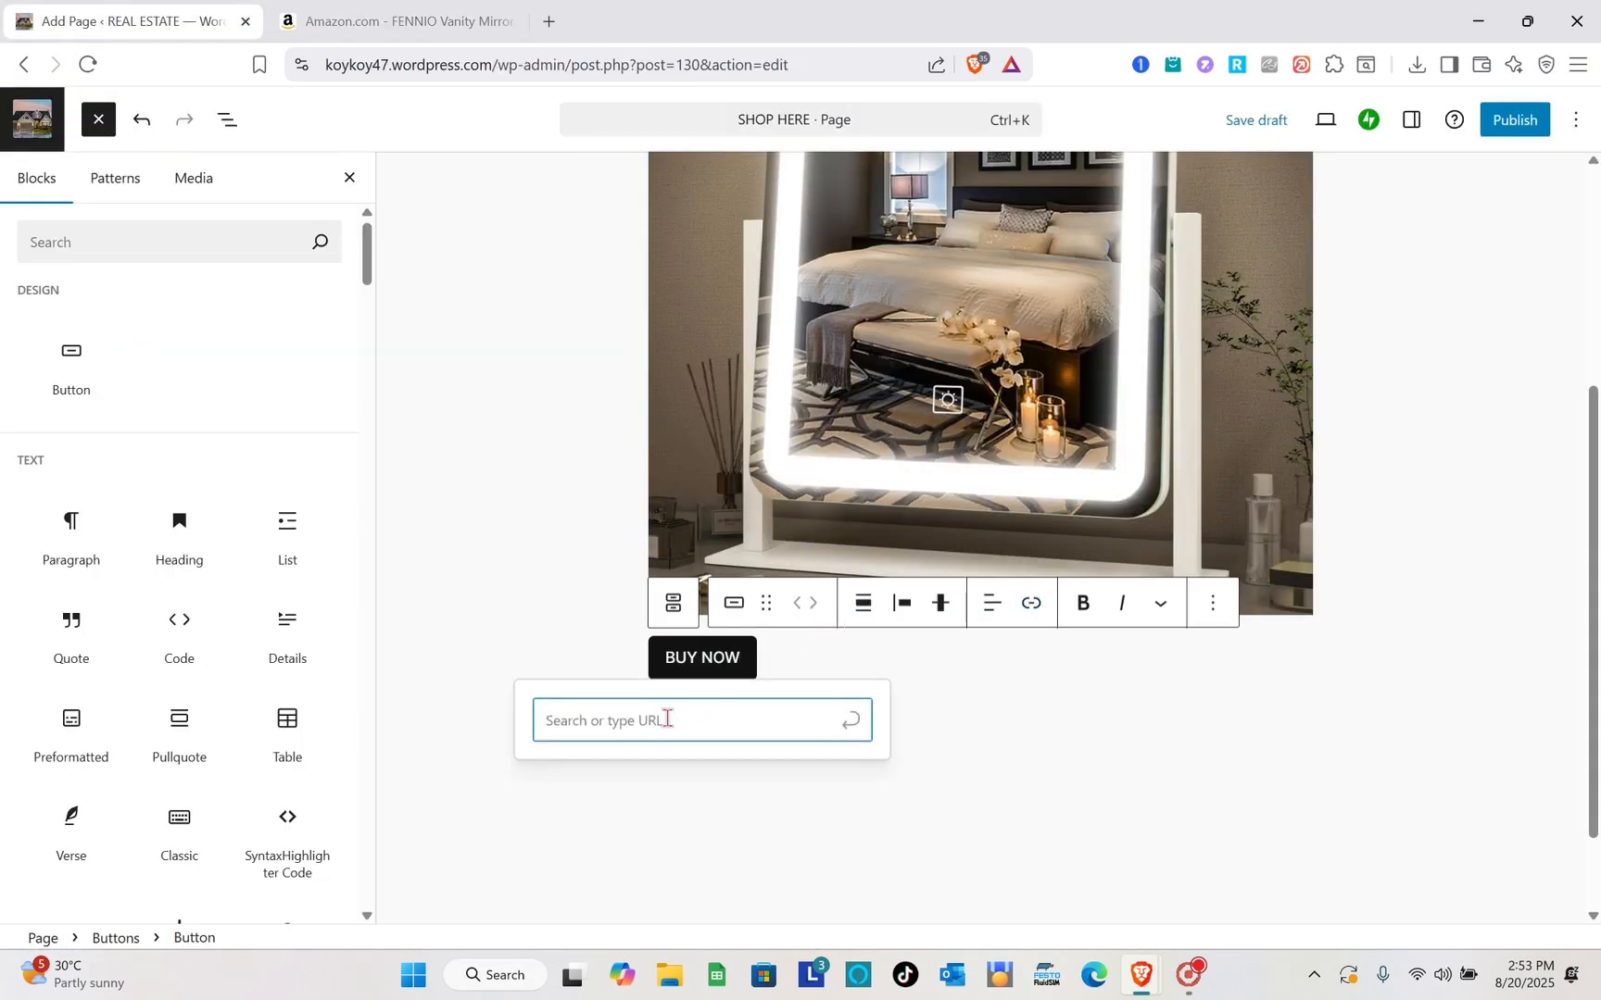
key("ctrl+v")
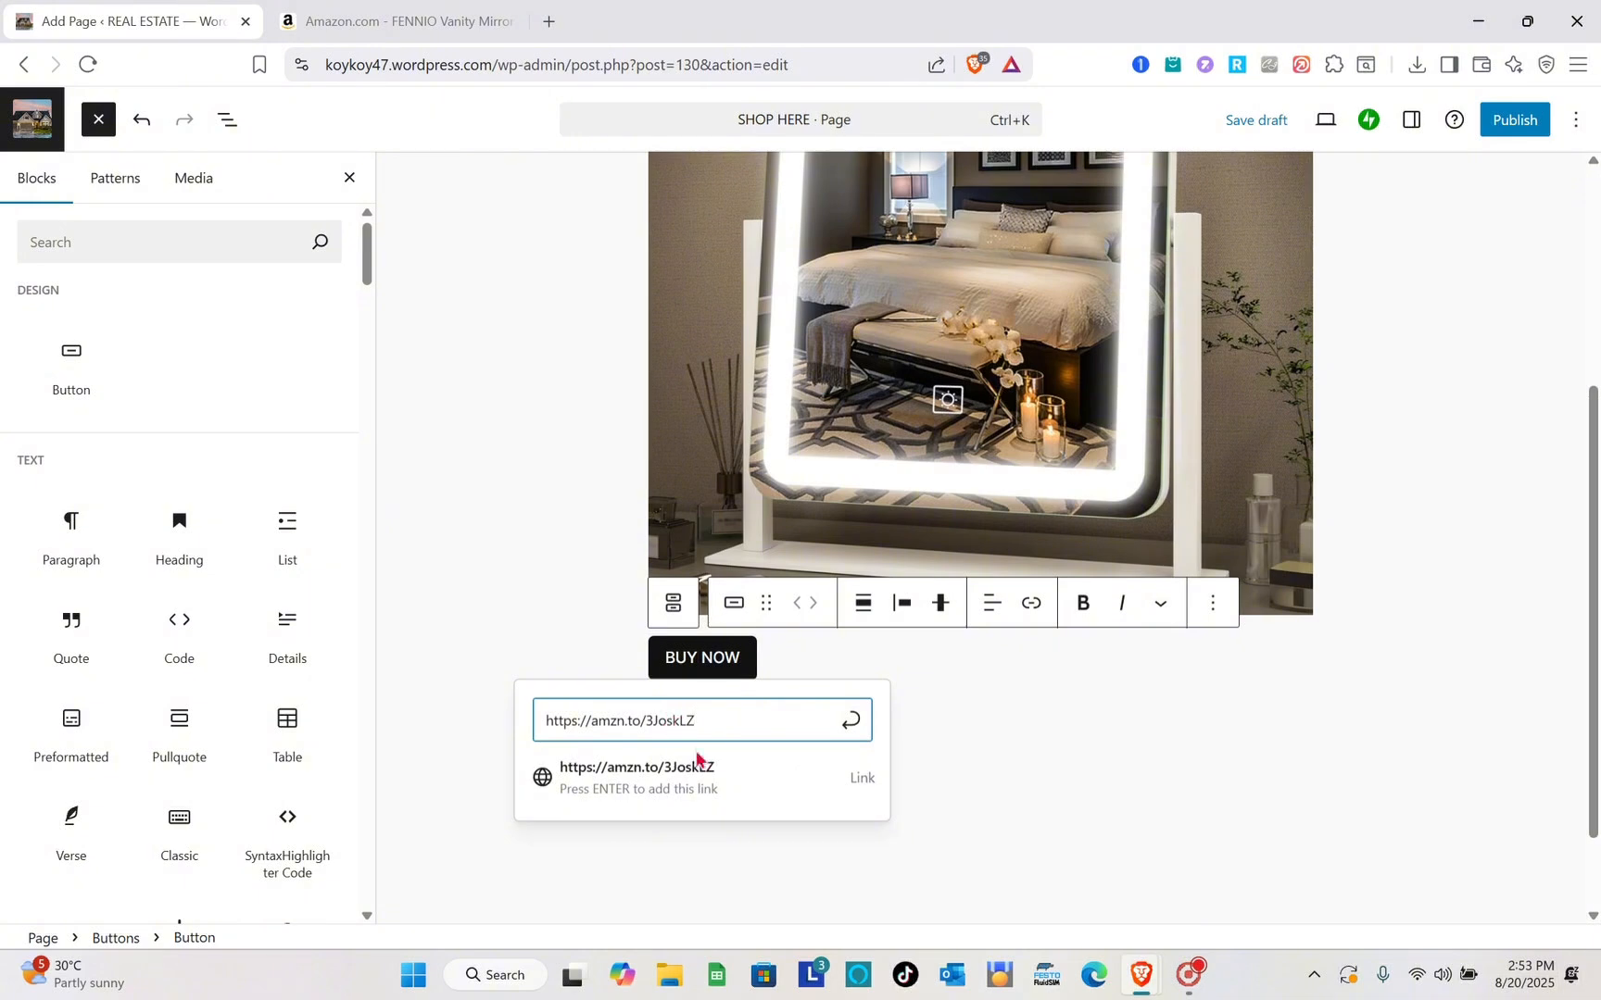
key("Return")
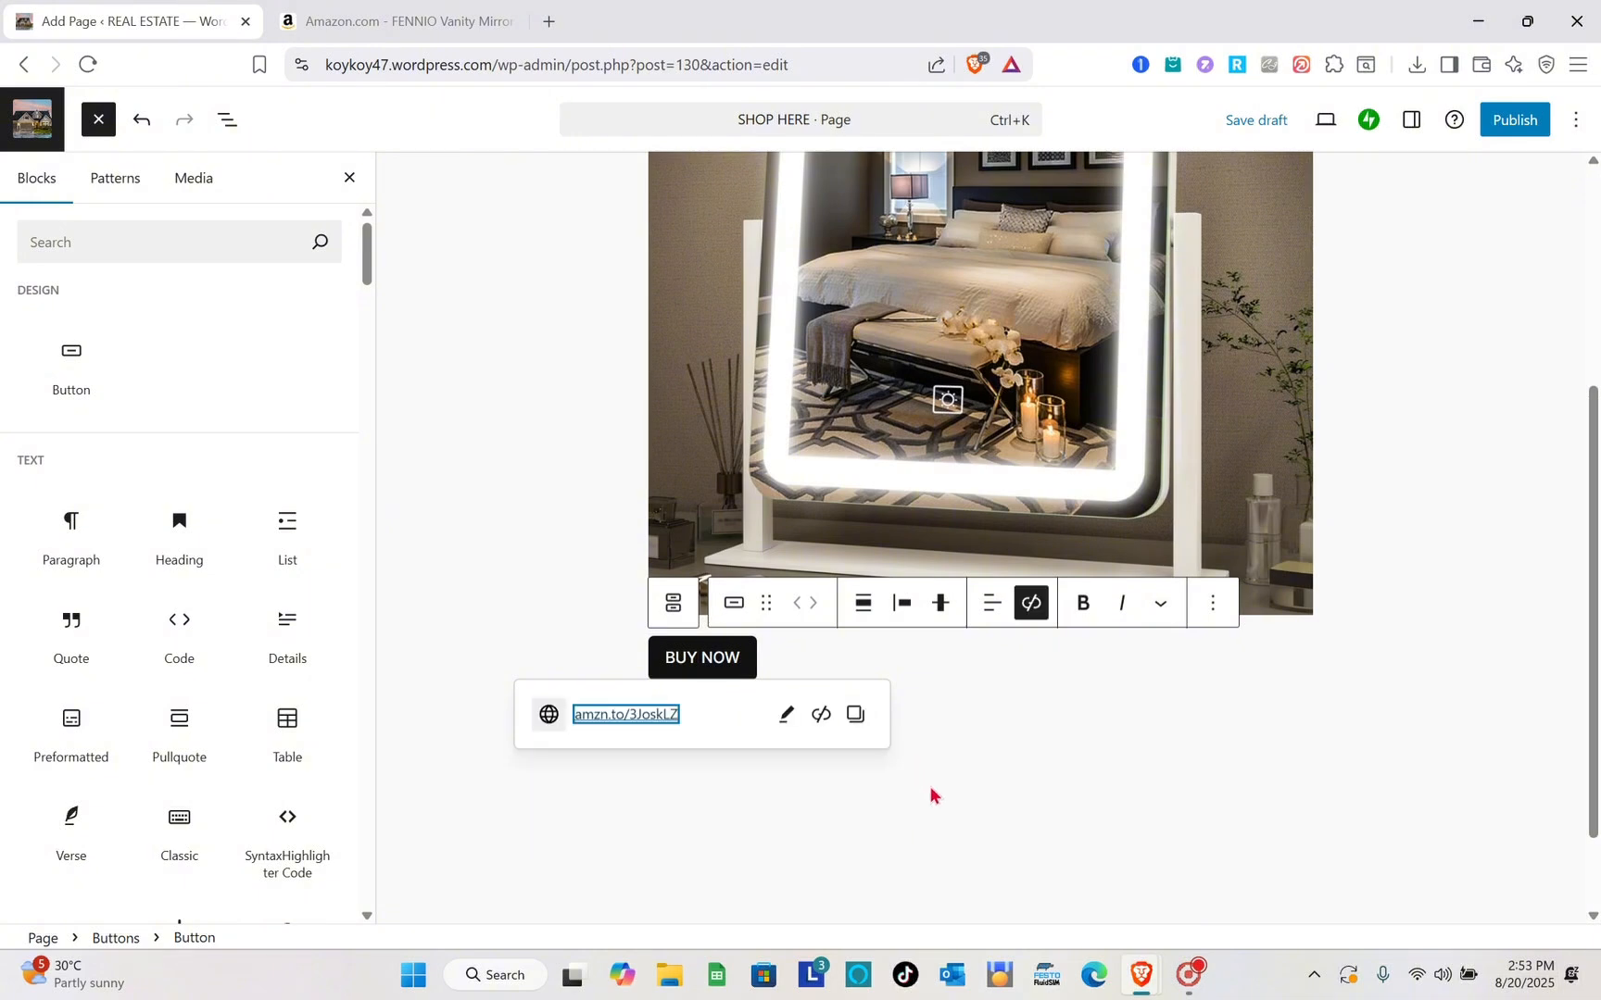
left_click(968, 726)
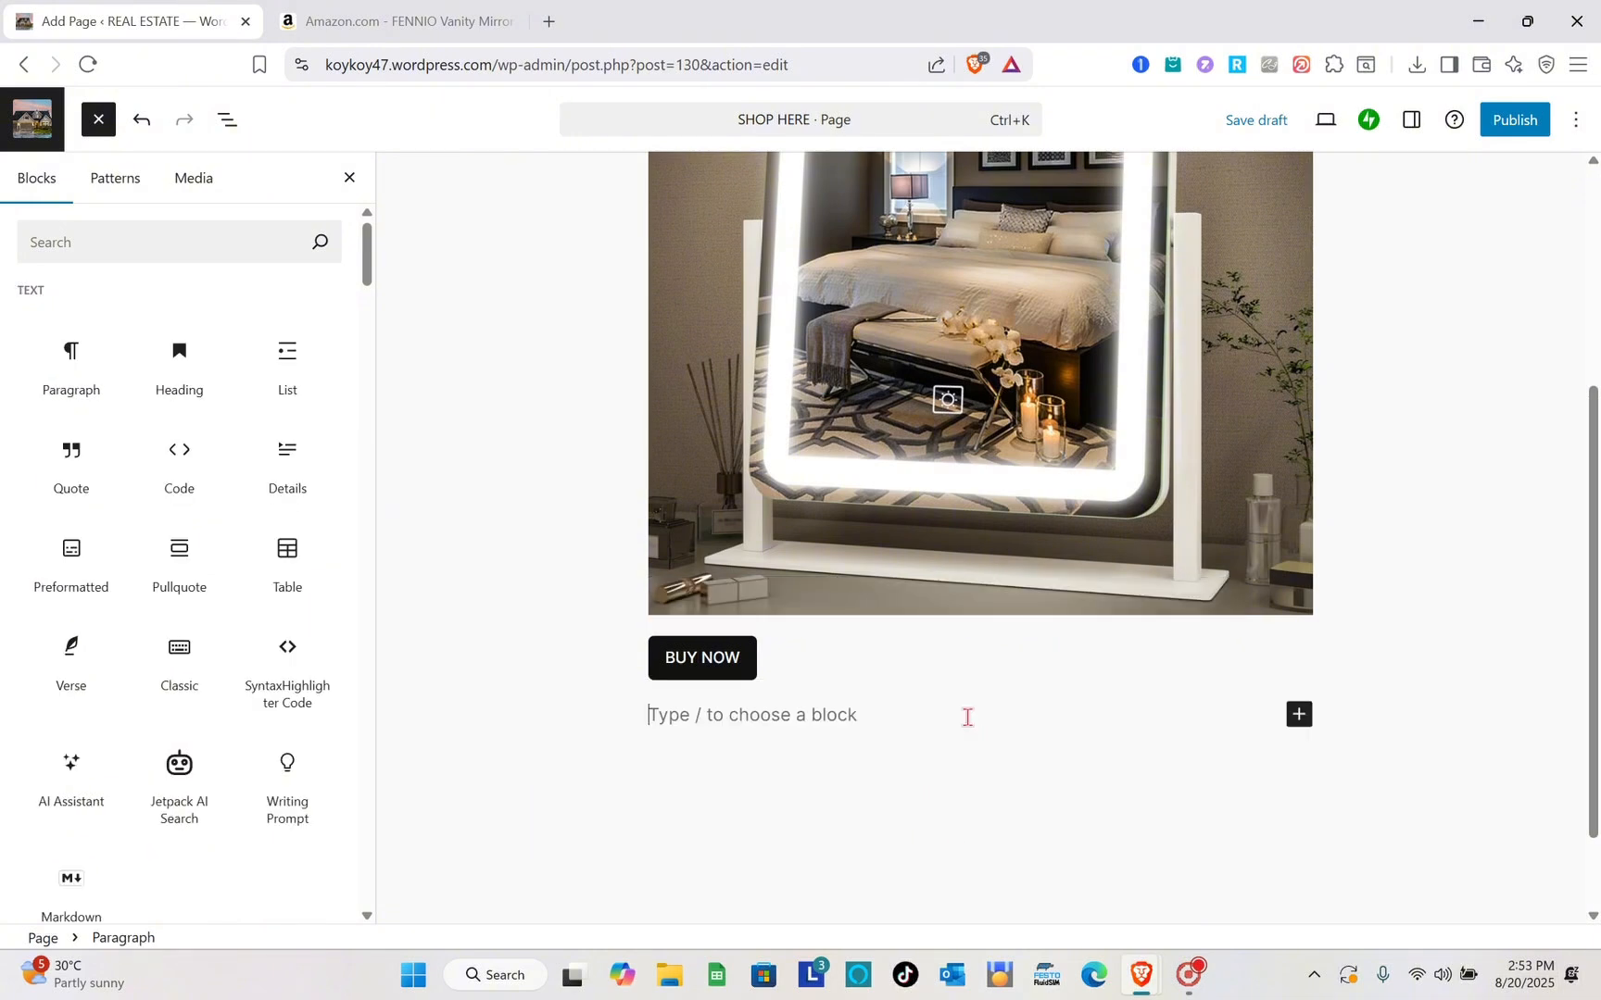
- Add an empty paragraph block between the SHOP HERE title and the mirror image and display the full block library
scroll(1026, 827, "up", 4)
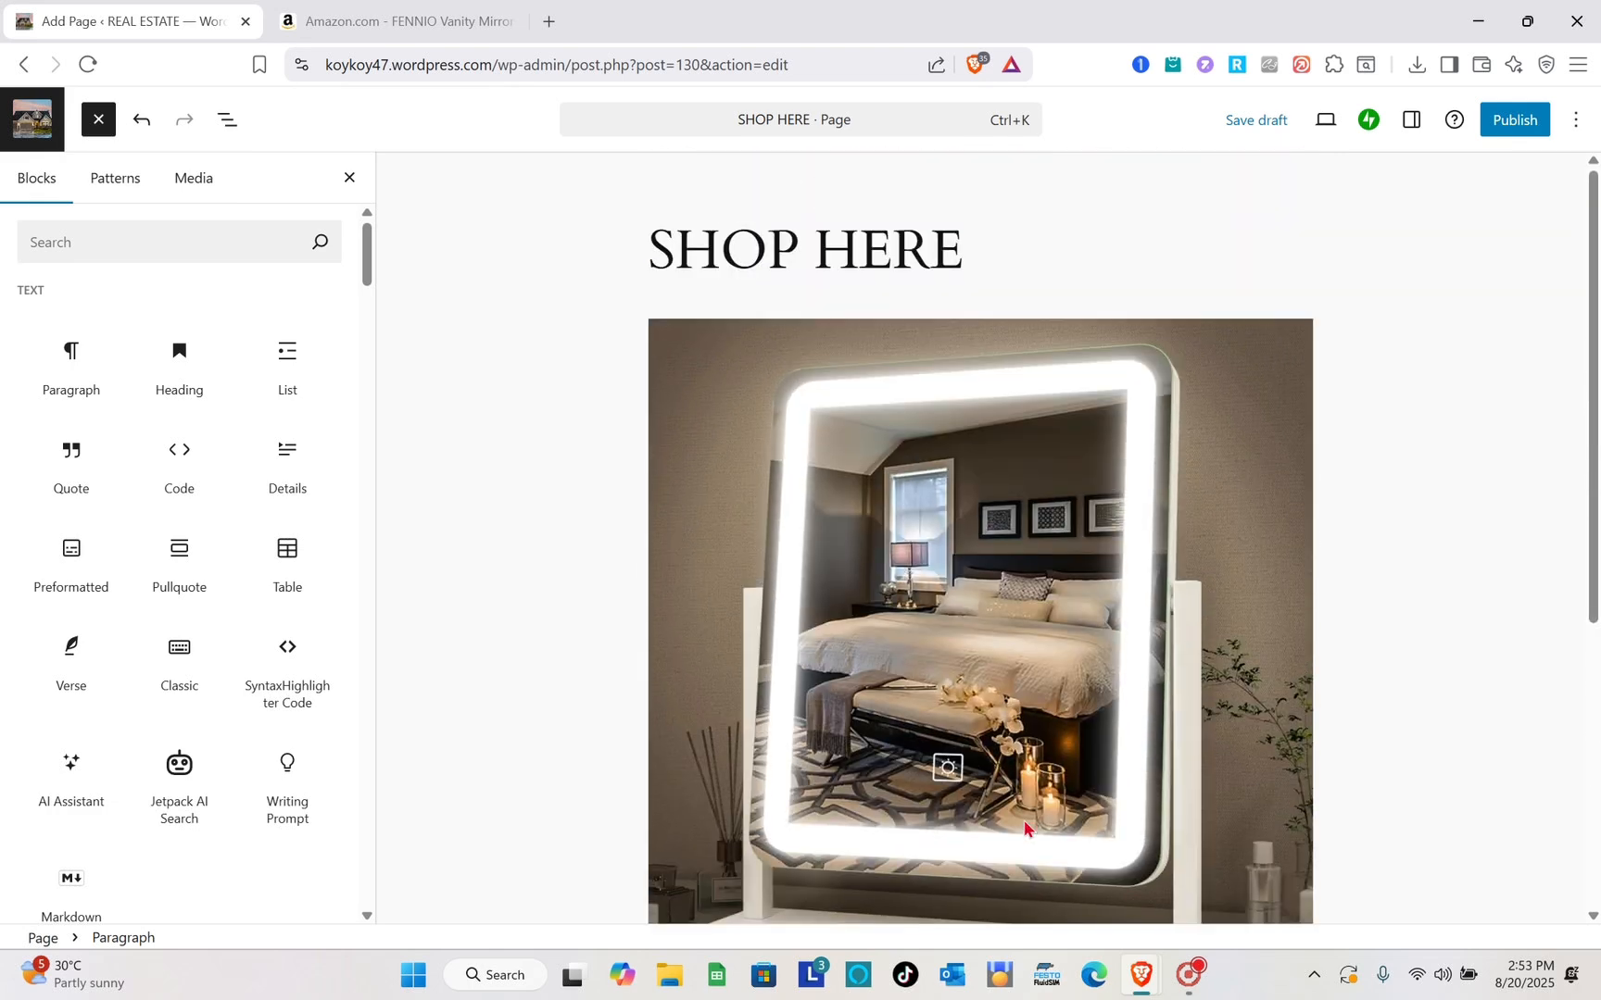
scroll(1025, 827, "down", 5)
scroll(1026, 827, "up", 2)
scroll(1025, 827, "up", 3)
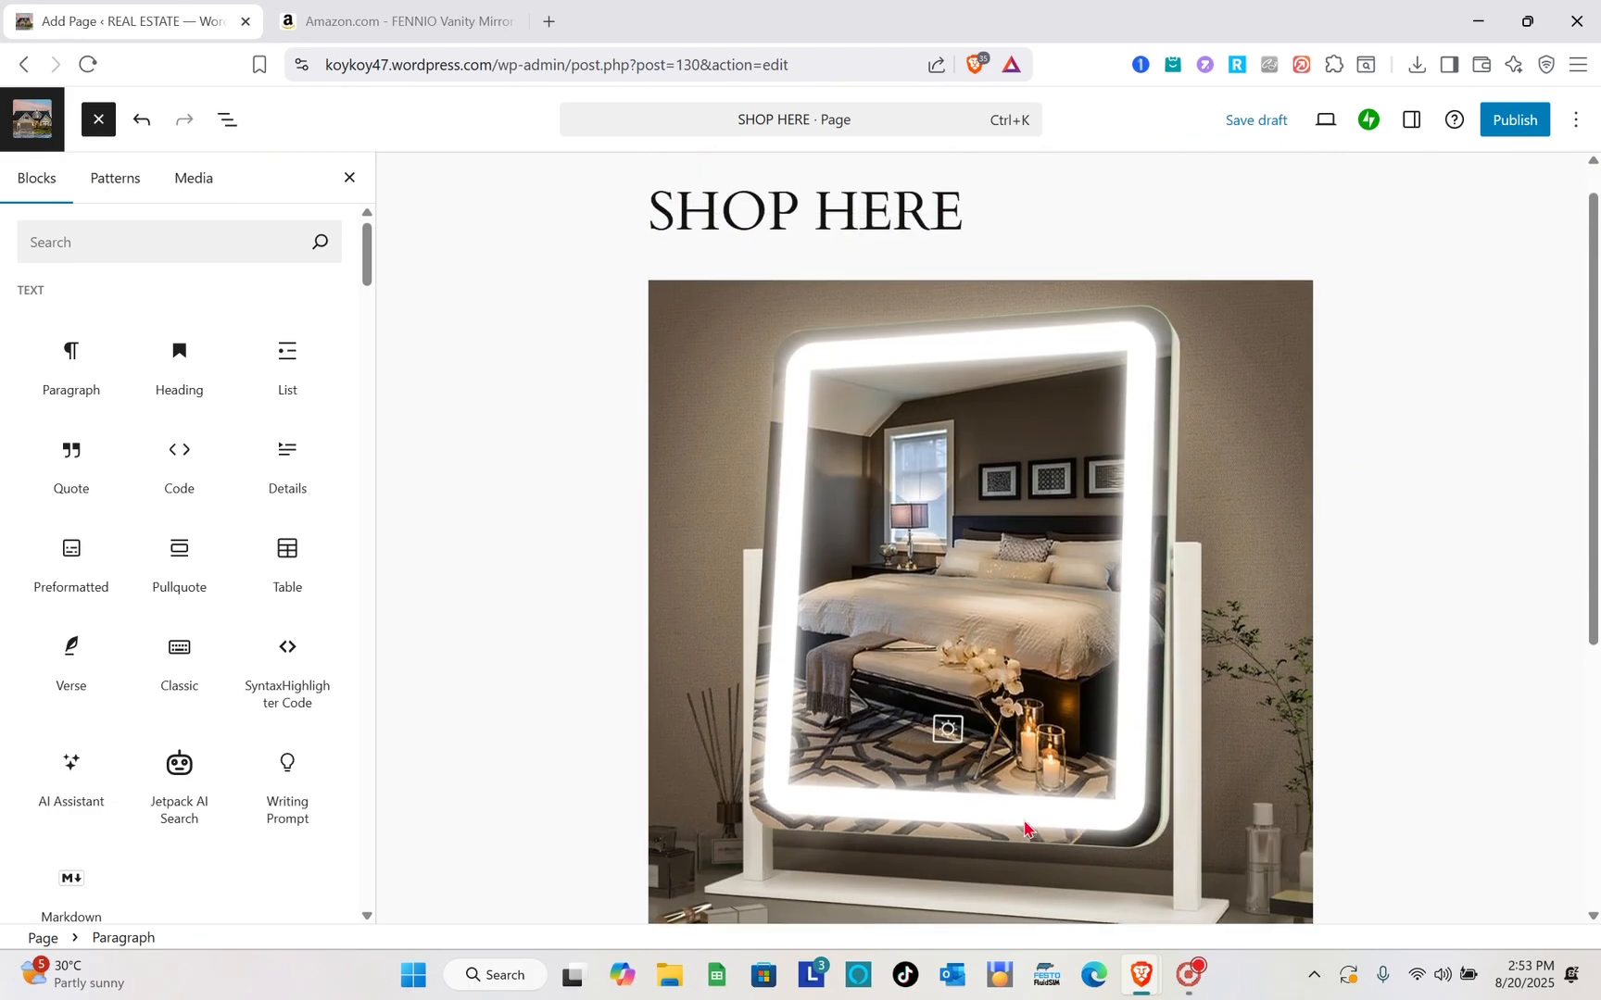
scroll(921, 714, "down", 5)
scroll(961, 780, "up", 5)
key("Return")
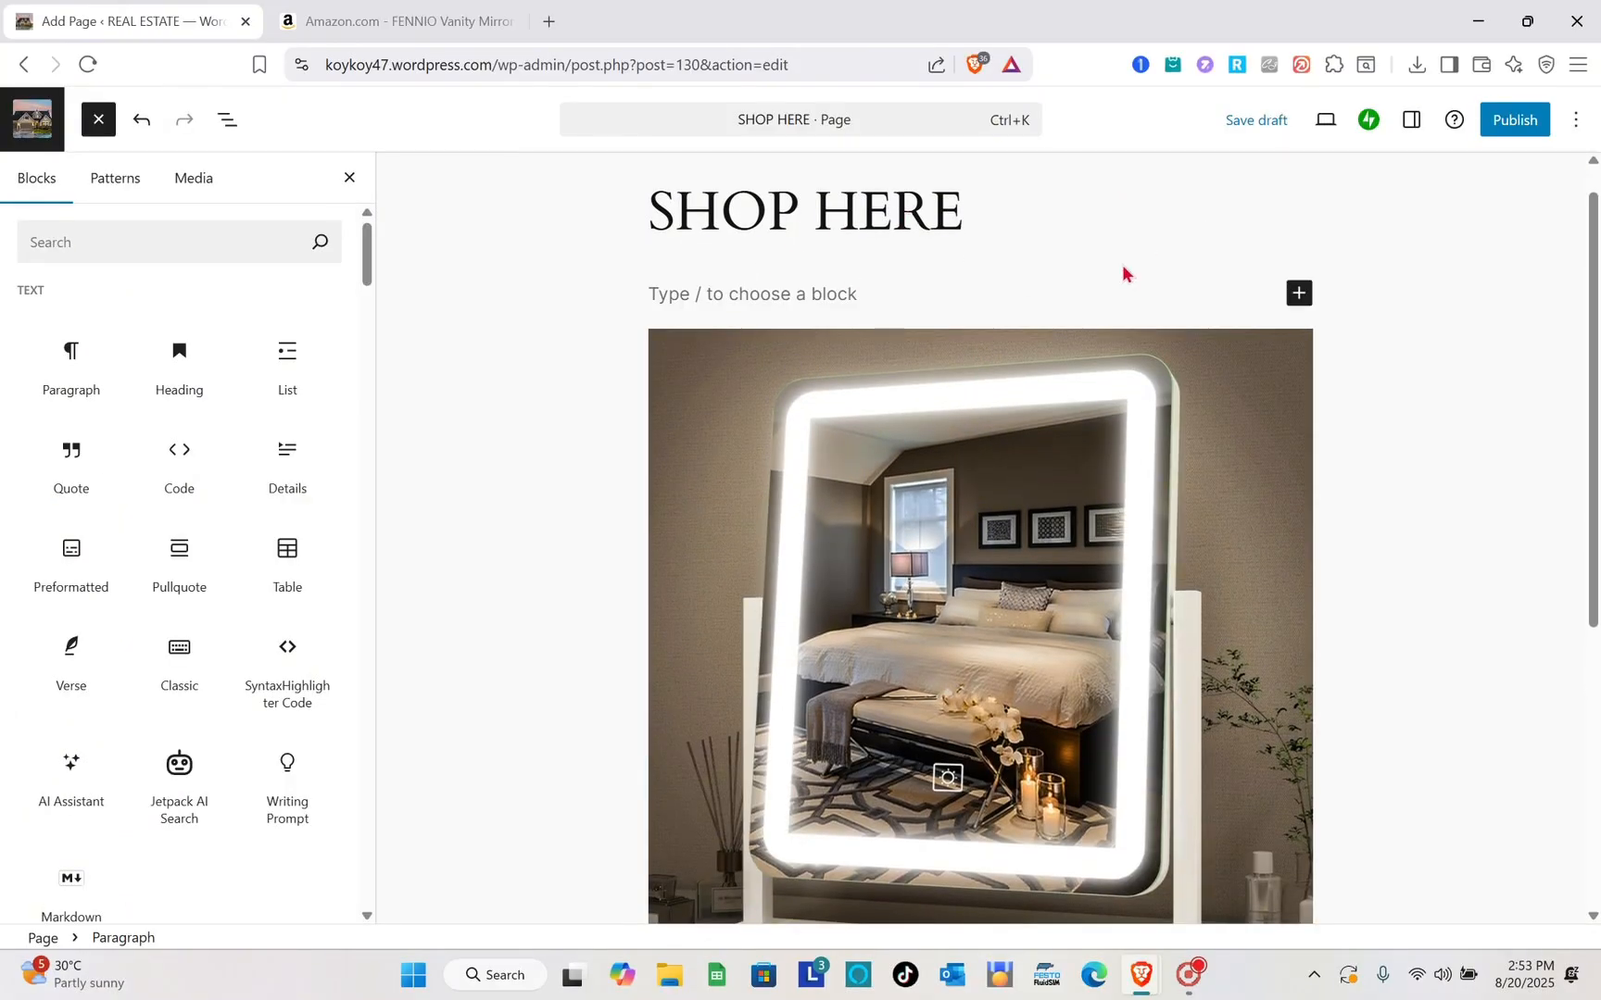
left_click(1298, 295)
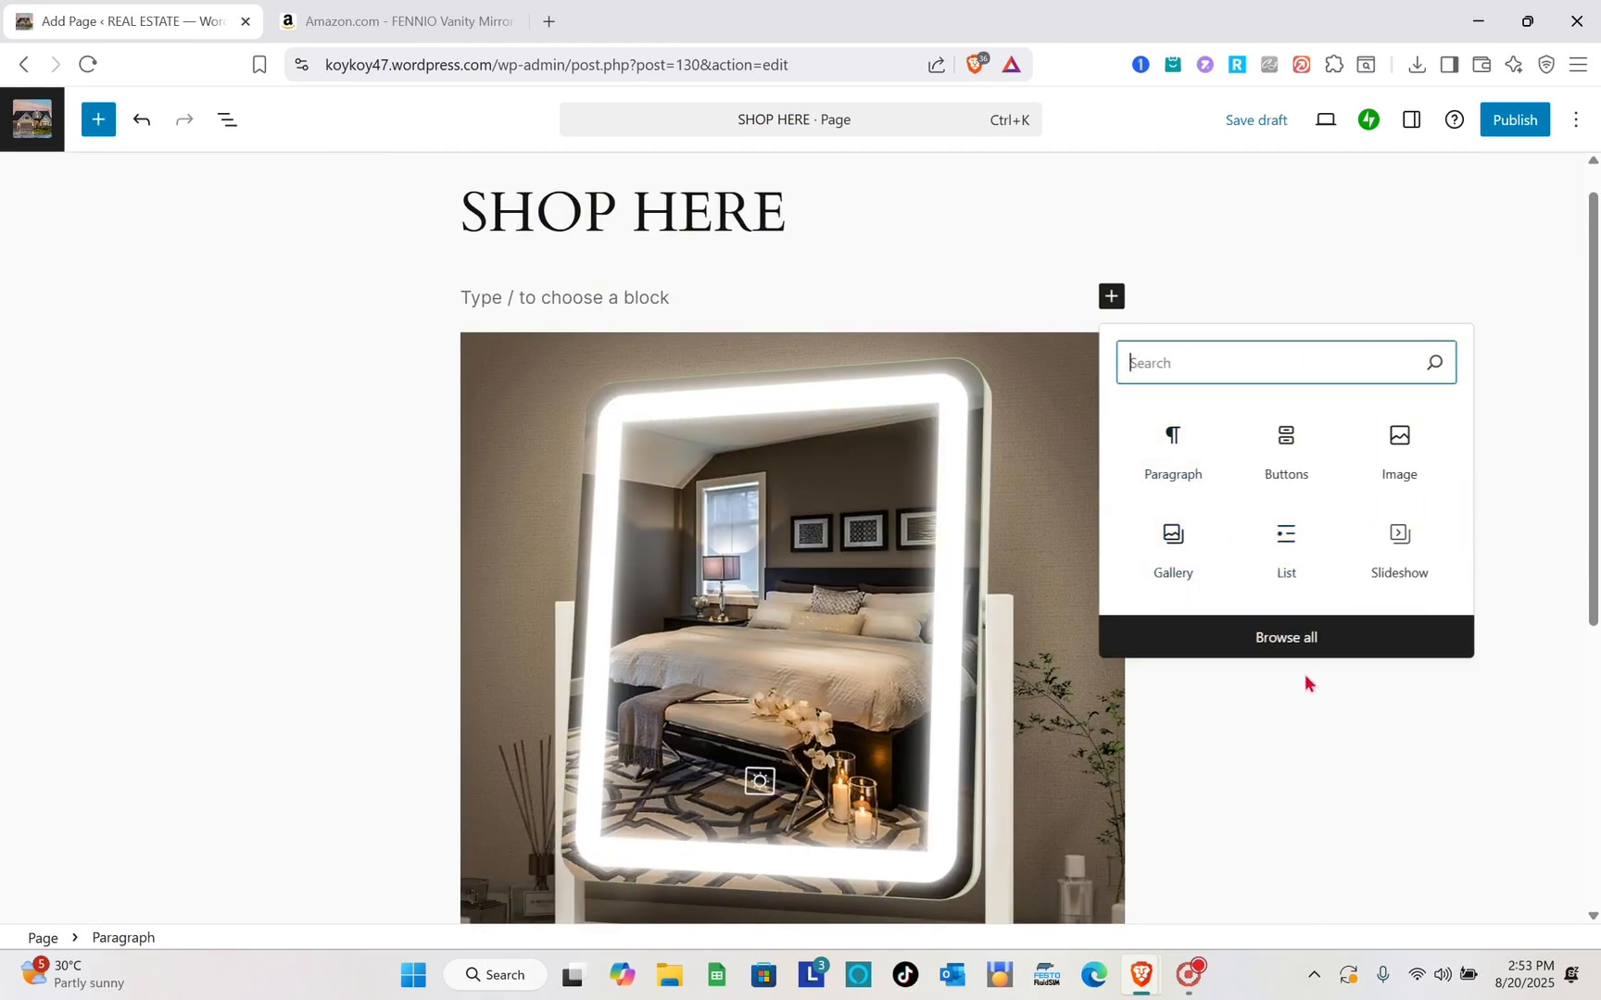
left_click(1330, 638)
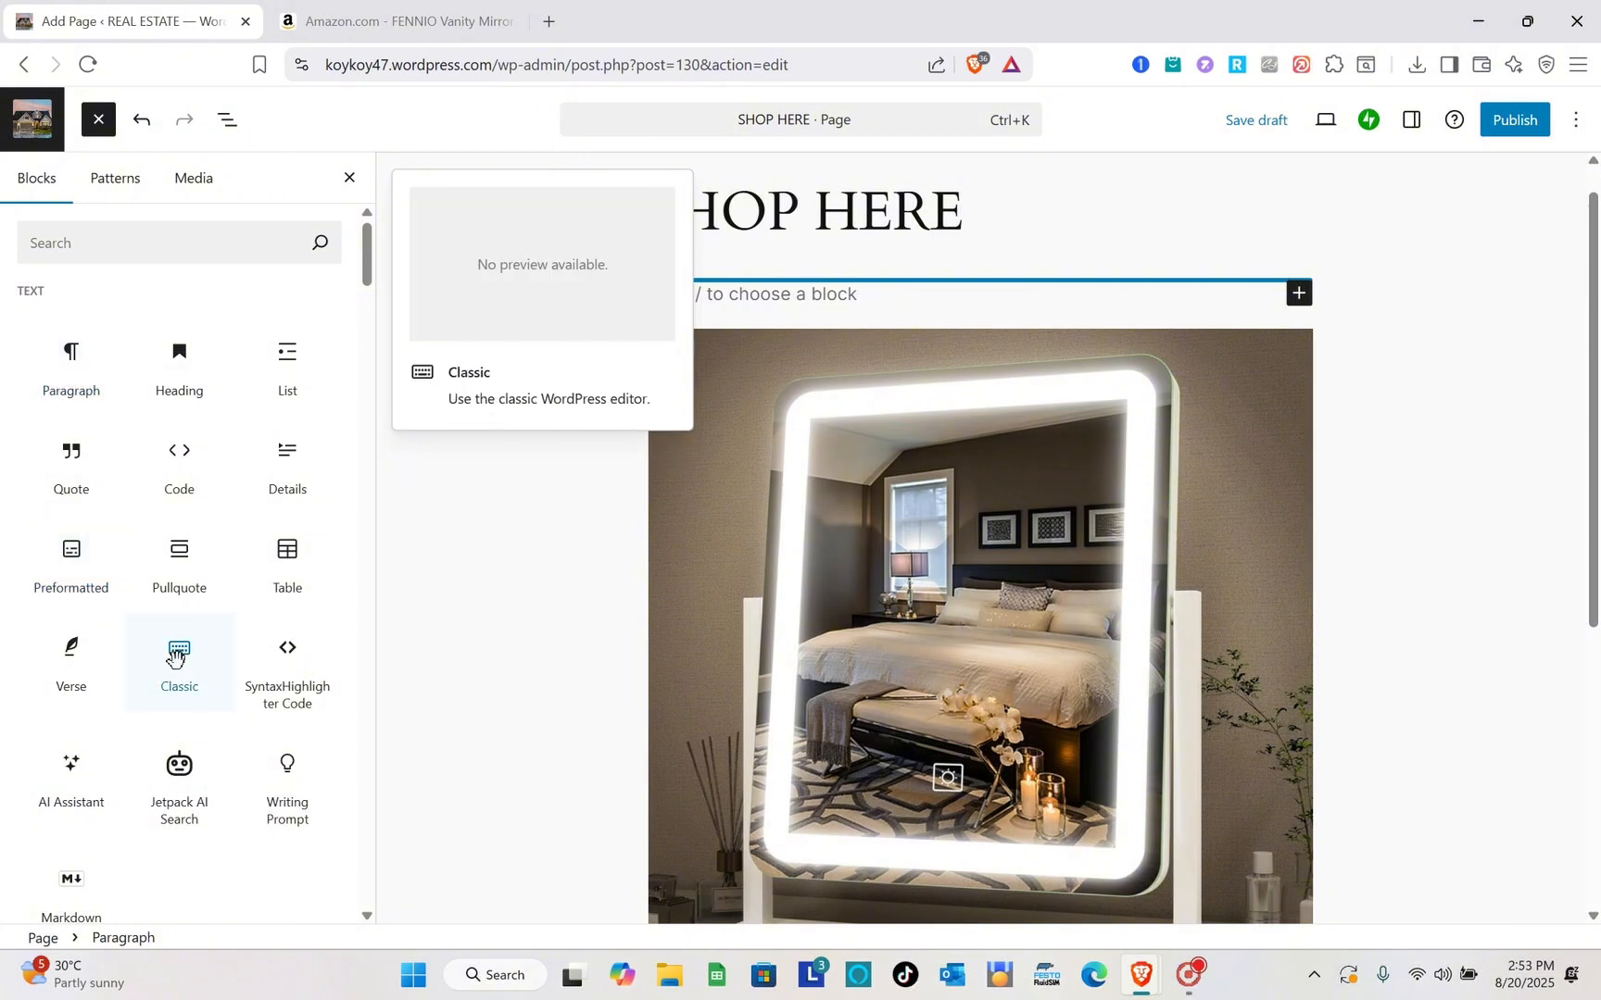
- Copy the full FENNIO Vanity Mirror product title from its Amazon page and paste it into the empty paragraph above the mirror image
left_click(442, 13)
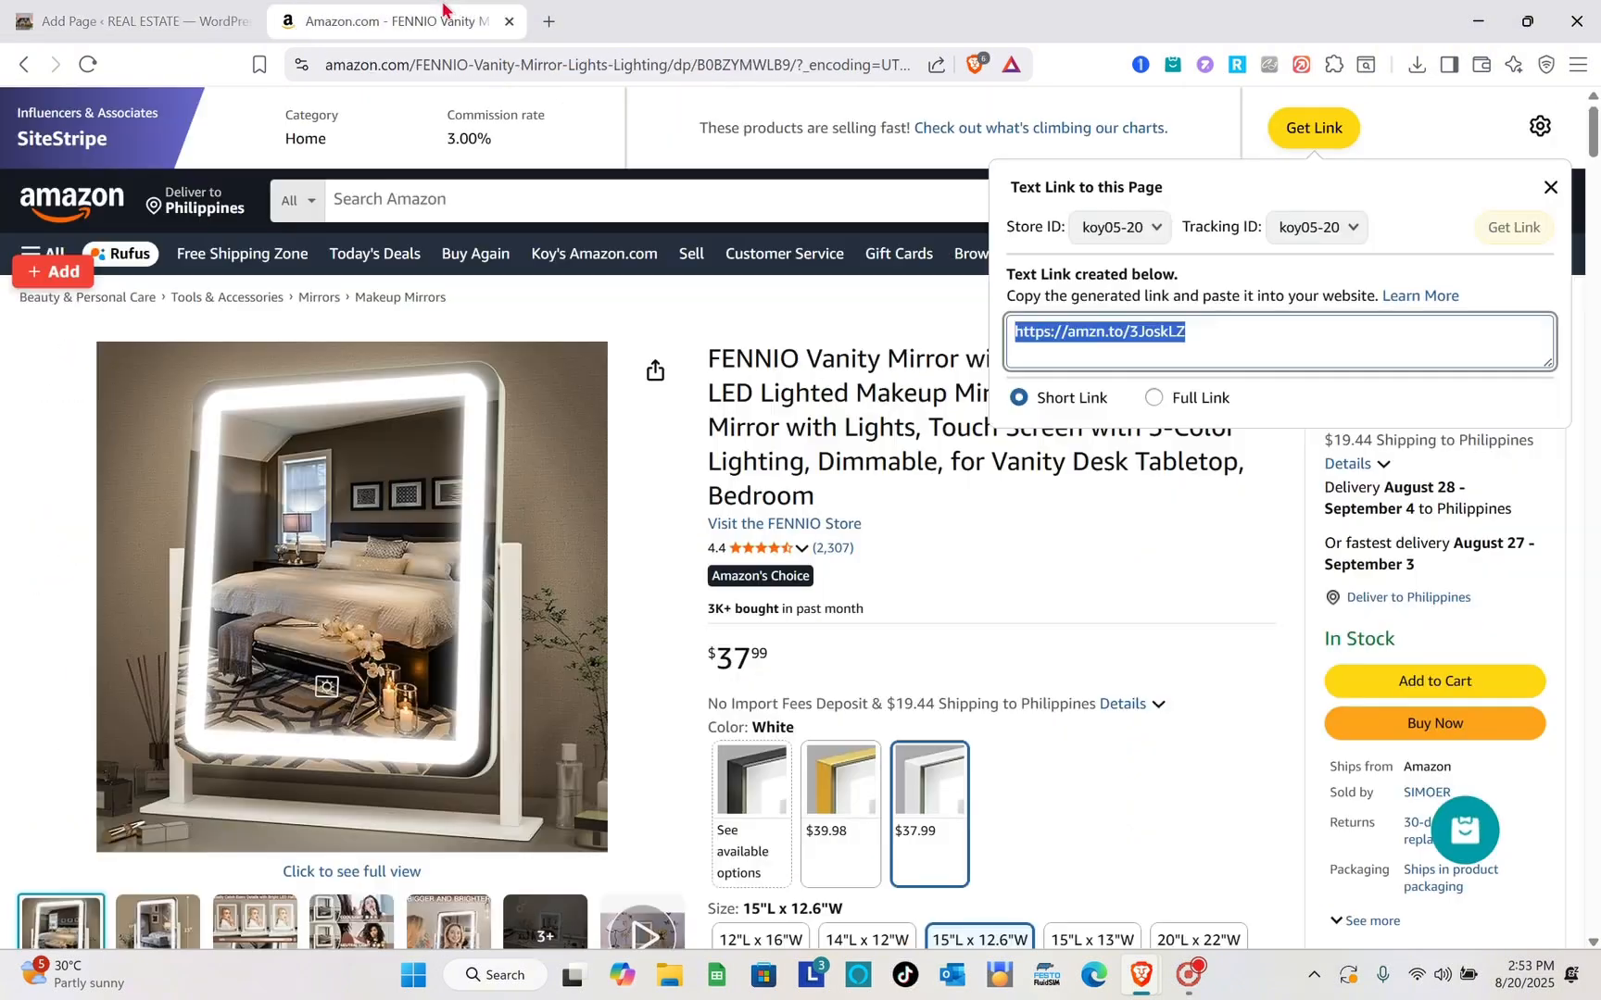
left_click(724, 361)
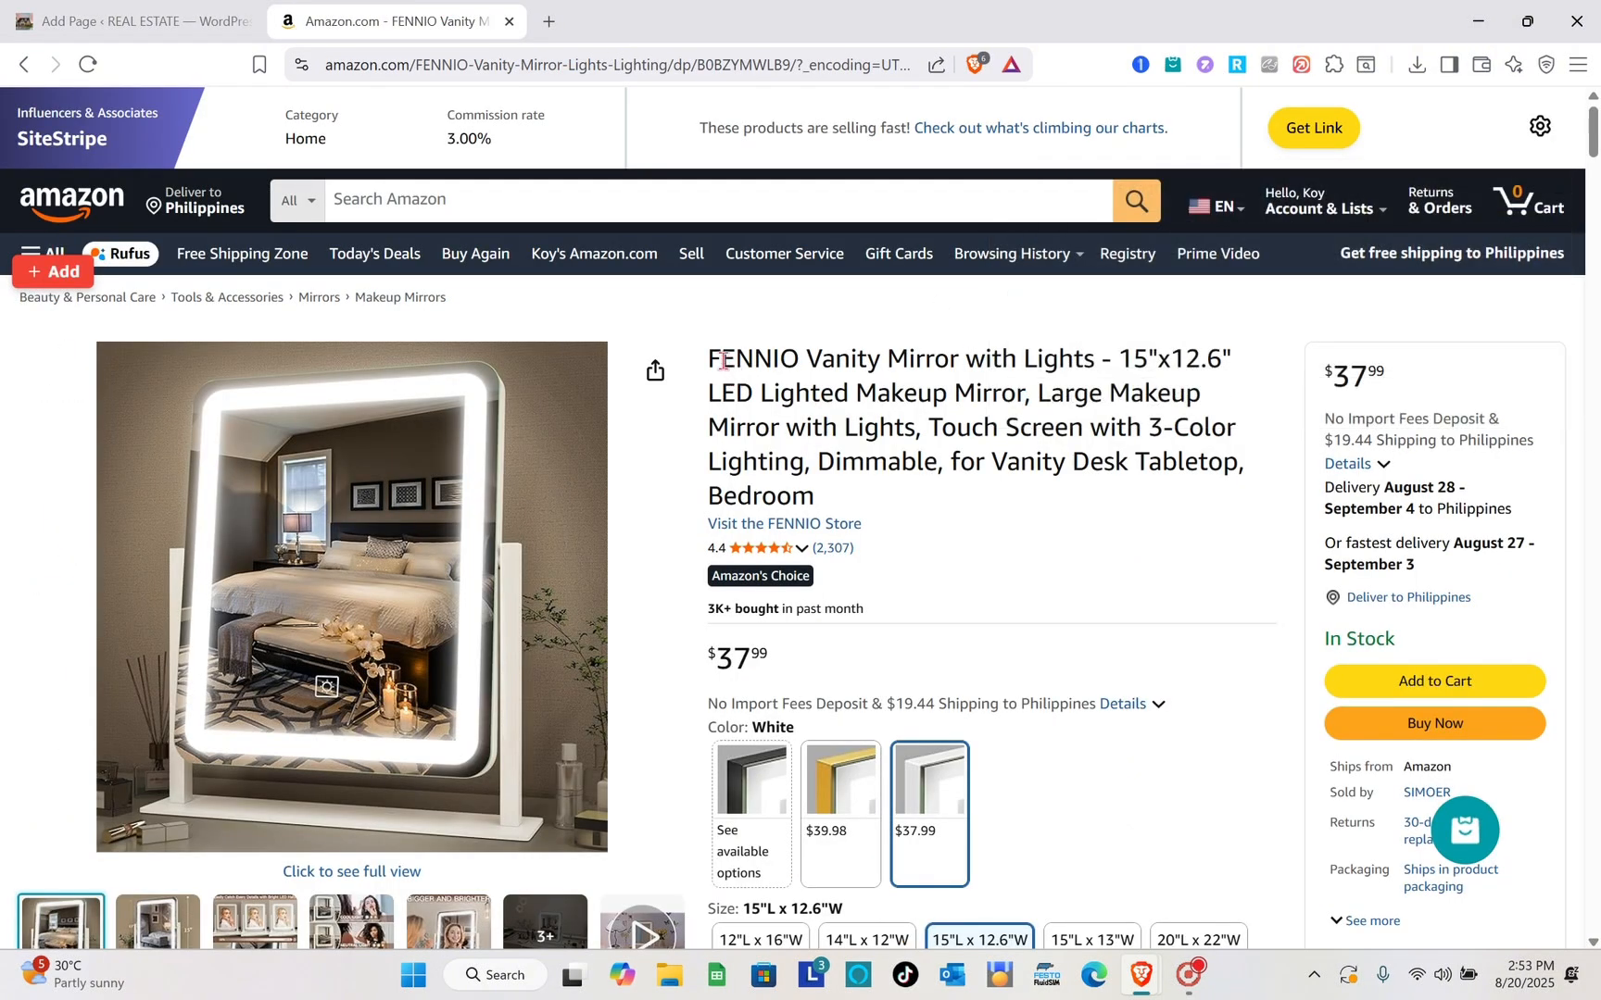
triple_click(736, 427)
key("ctrl+c")
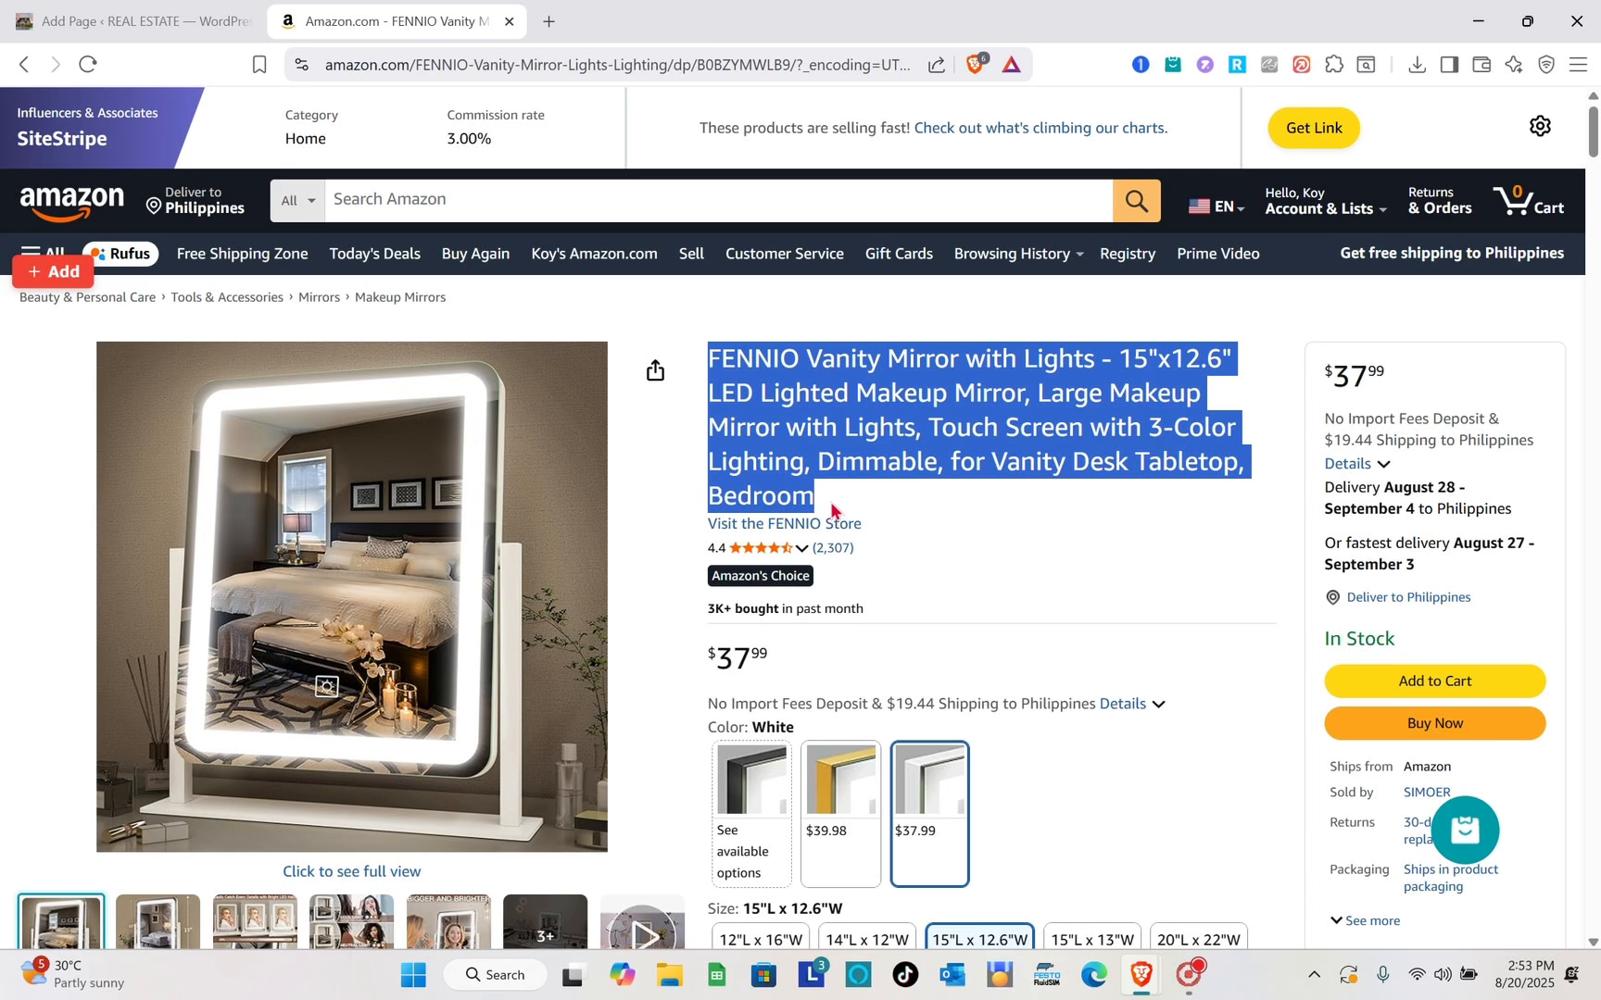
left_click(148, 21)
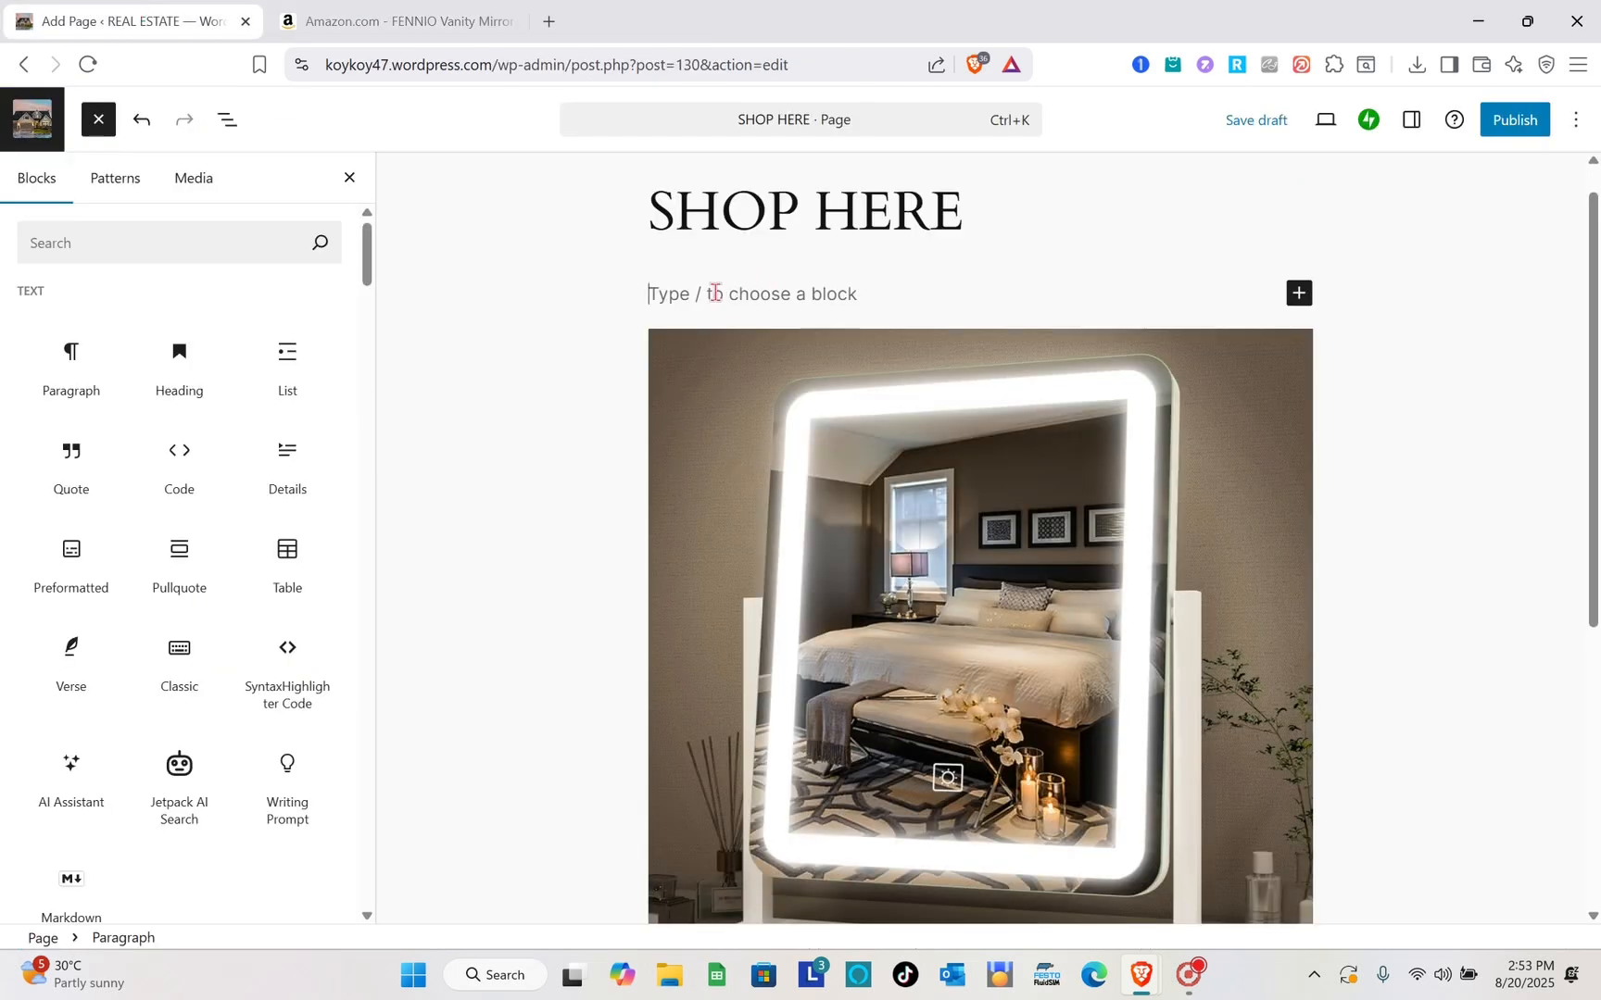
key("ctrl+v")
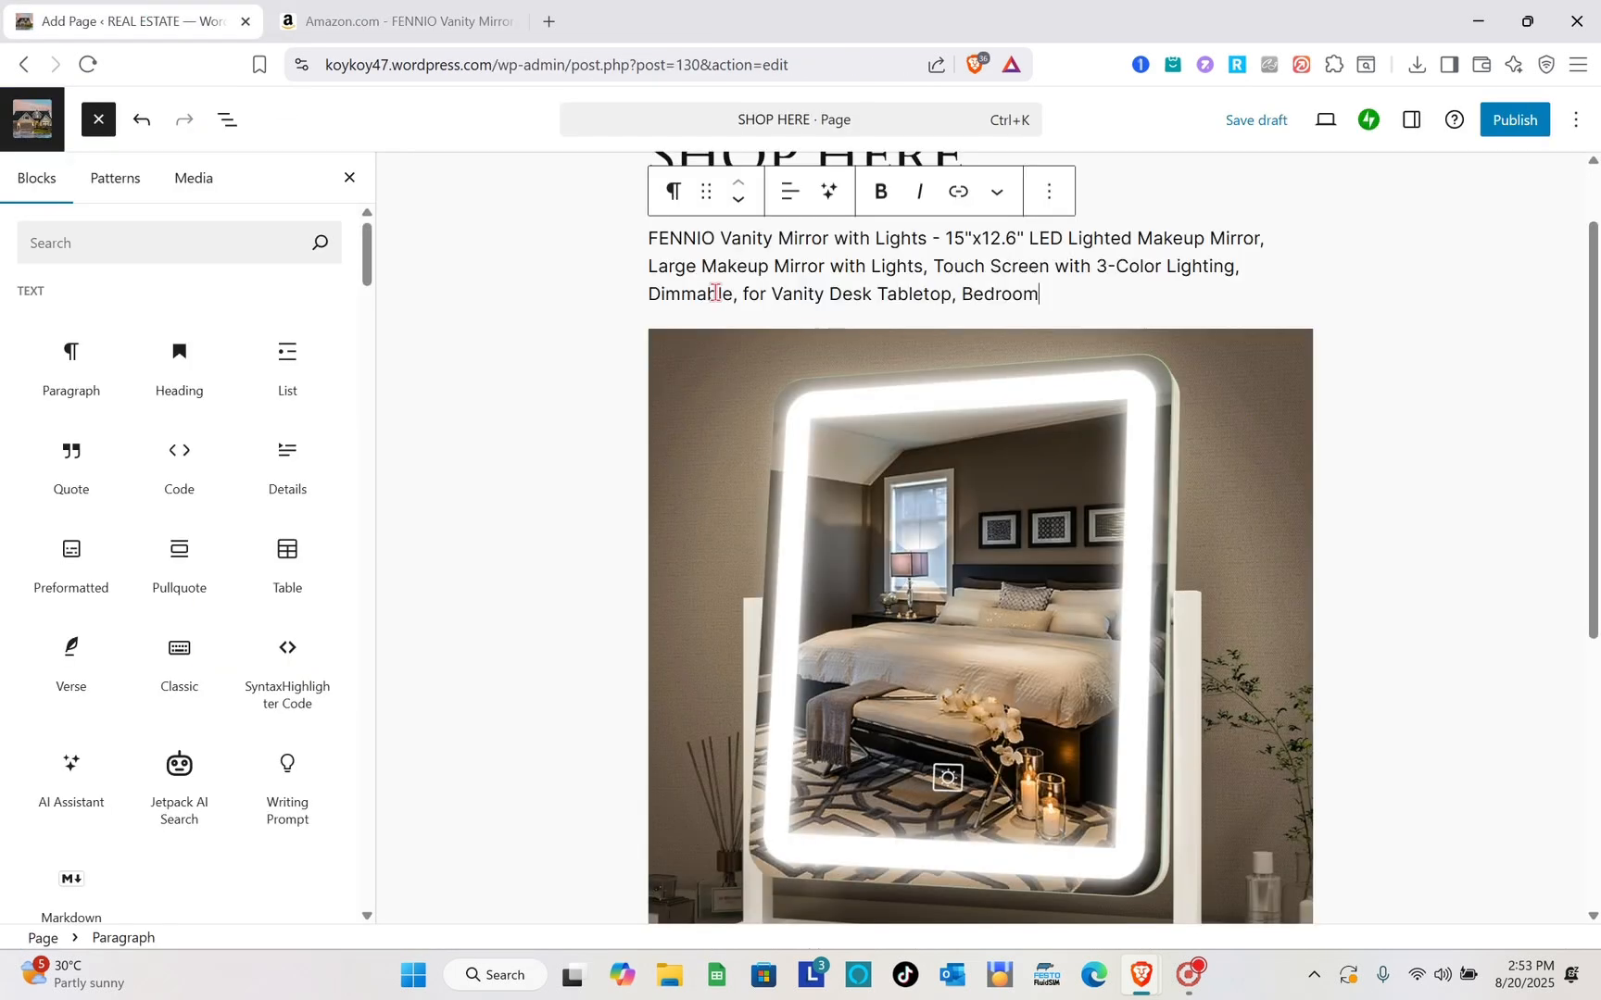
left_click(1394, 364)
- Check the page layout and publish the SHOP HERE page with public visibility, immediately
scroll(1391, 363, "down", 4)
scroll(1391, 363, "up", 5)
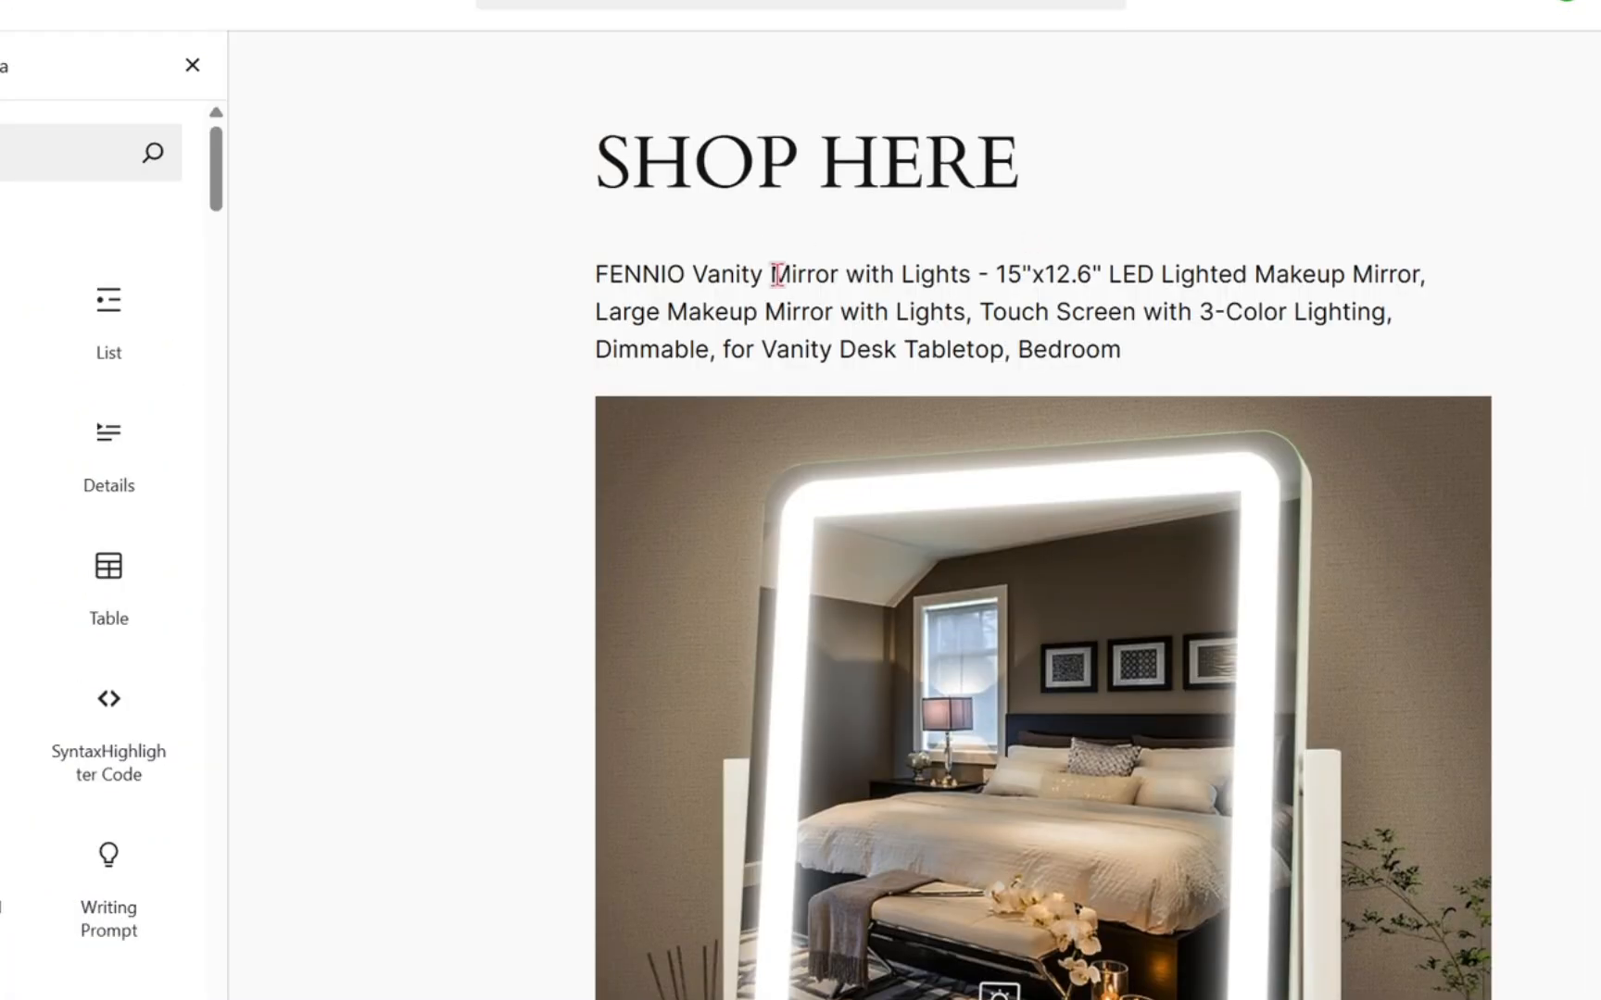
scroll(804, 329, "down", 5)
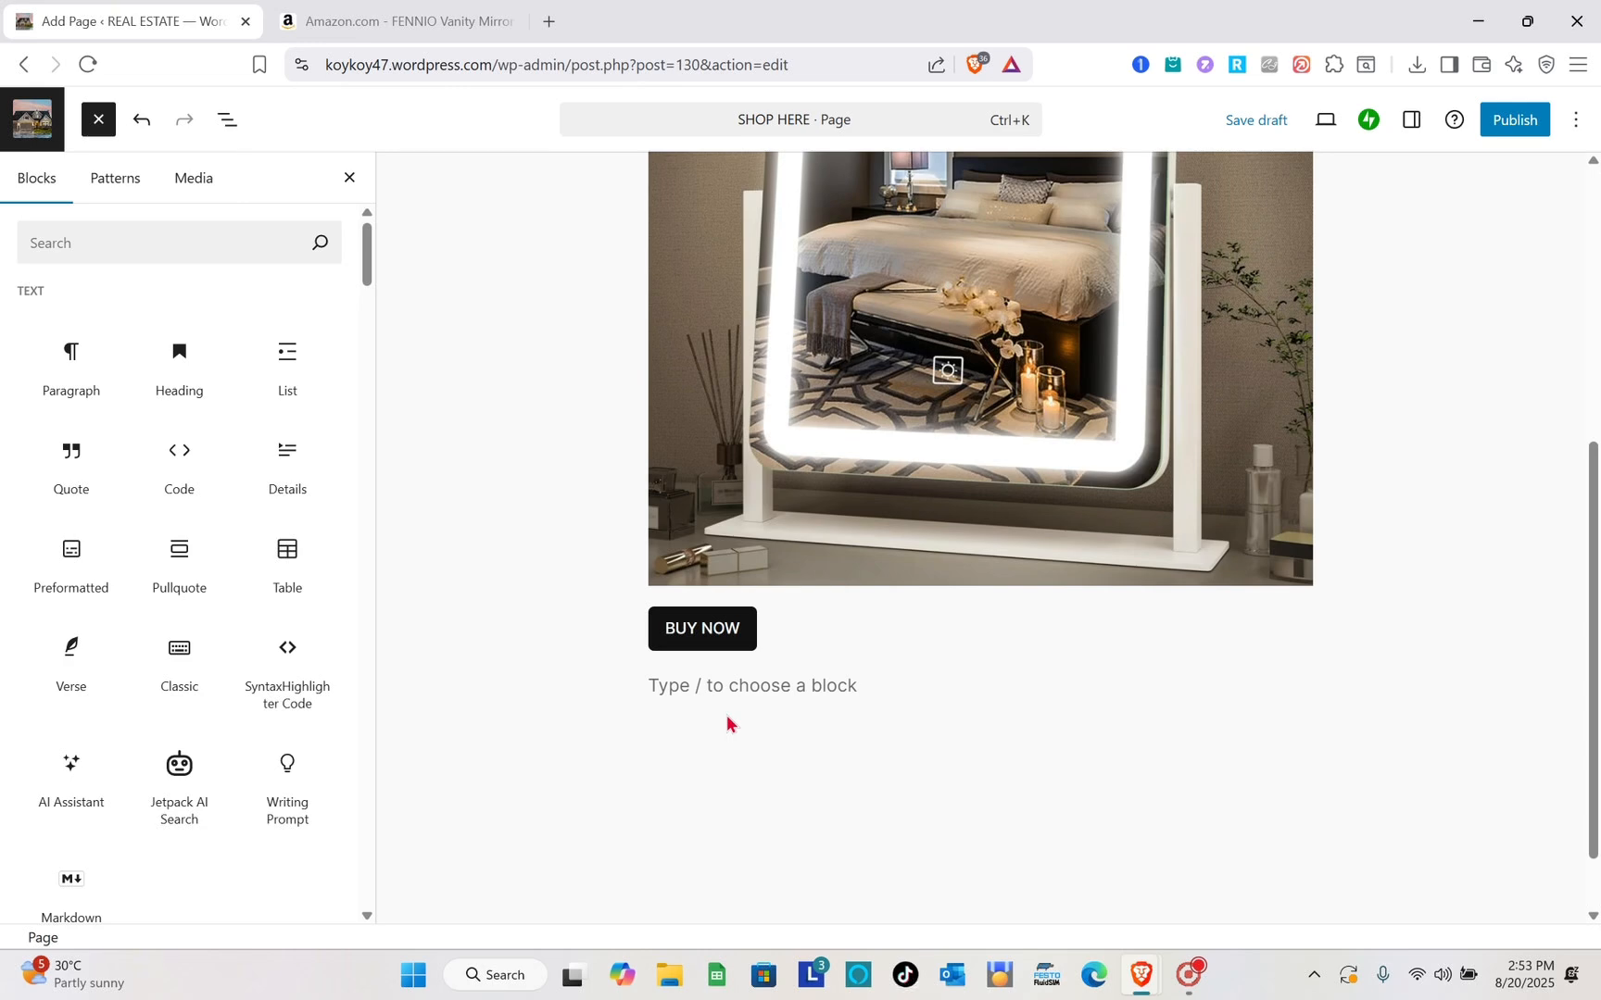
scroll(726, 718, "up", 5)
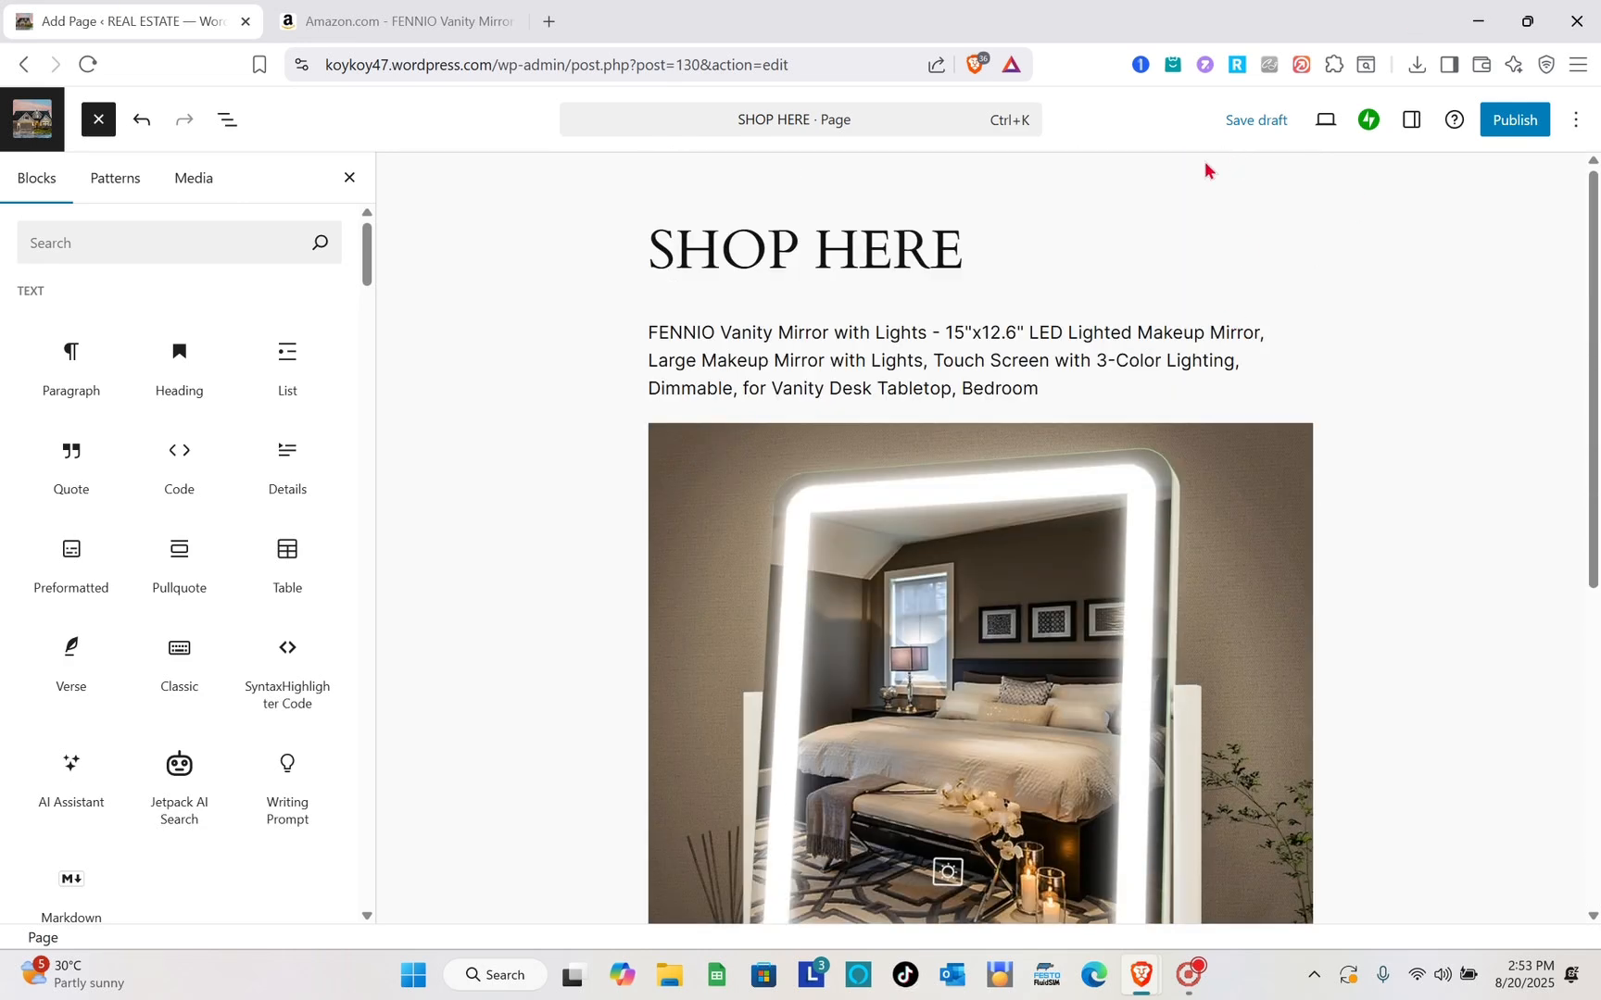
left_click(1514, 122)
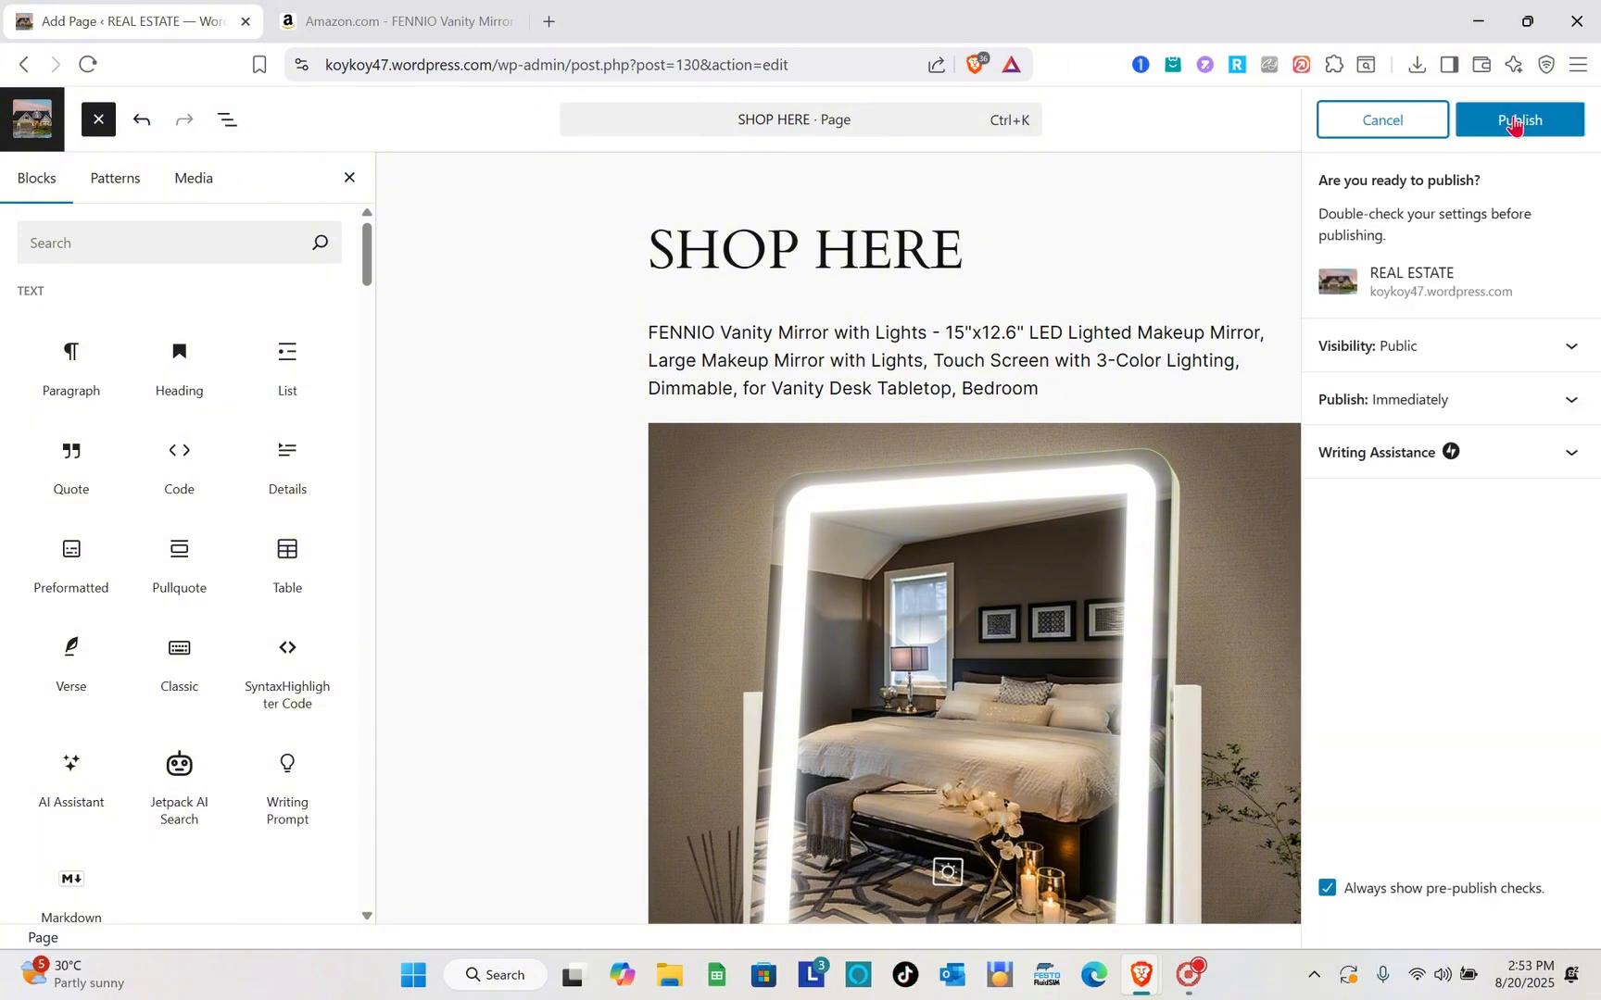
left_click(1513, 122)
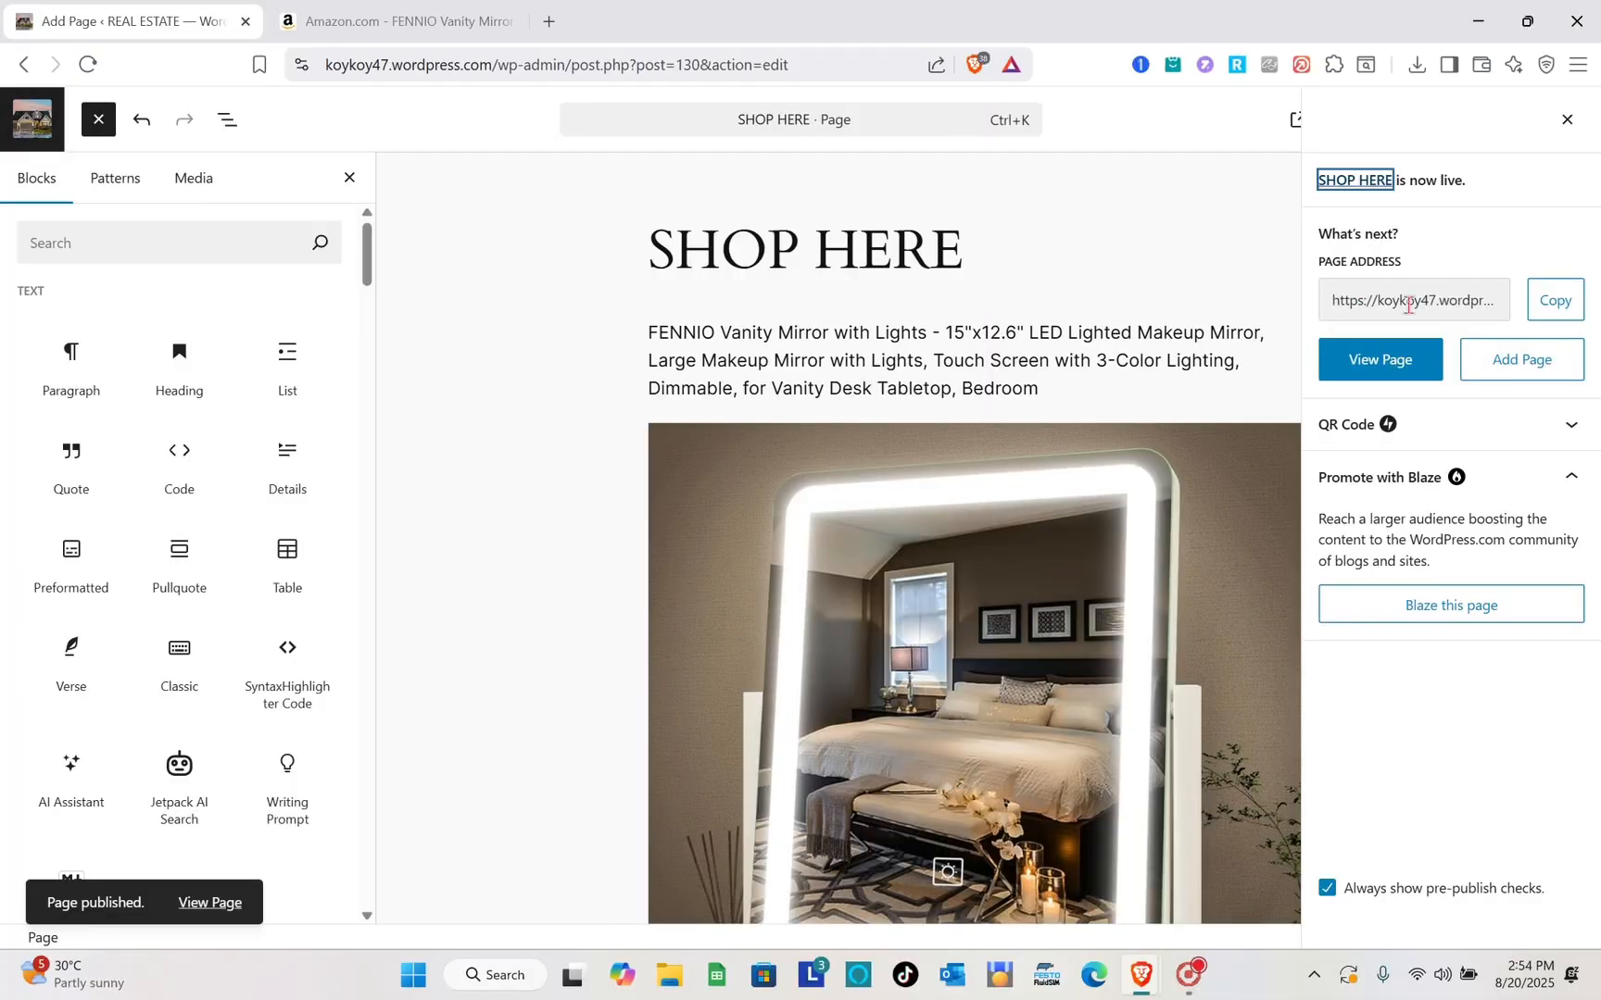
- Open the live SHOP HERE page from the site navigation and examine its product description, mirror image and BUY NOW button
left_click(1259, 442)
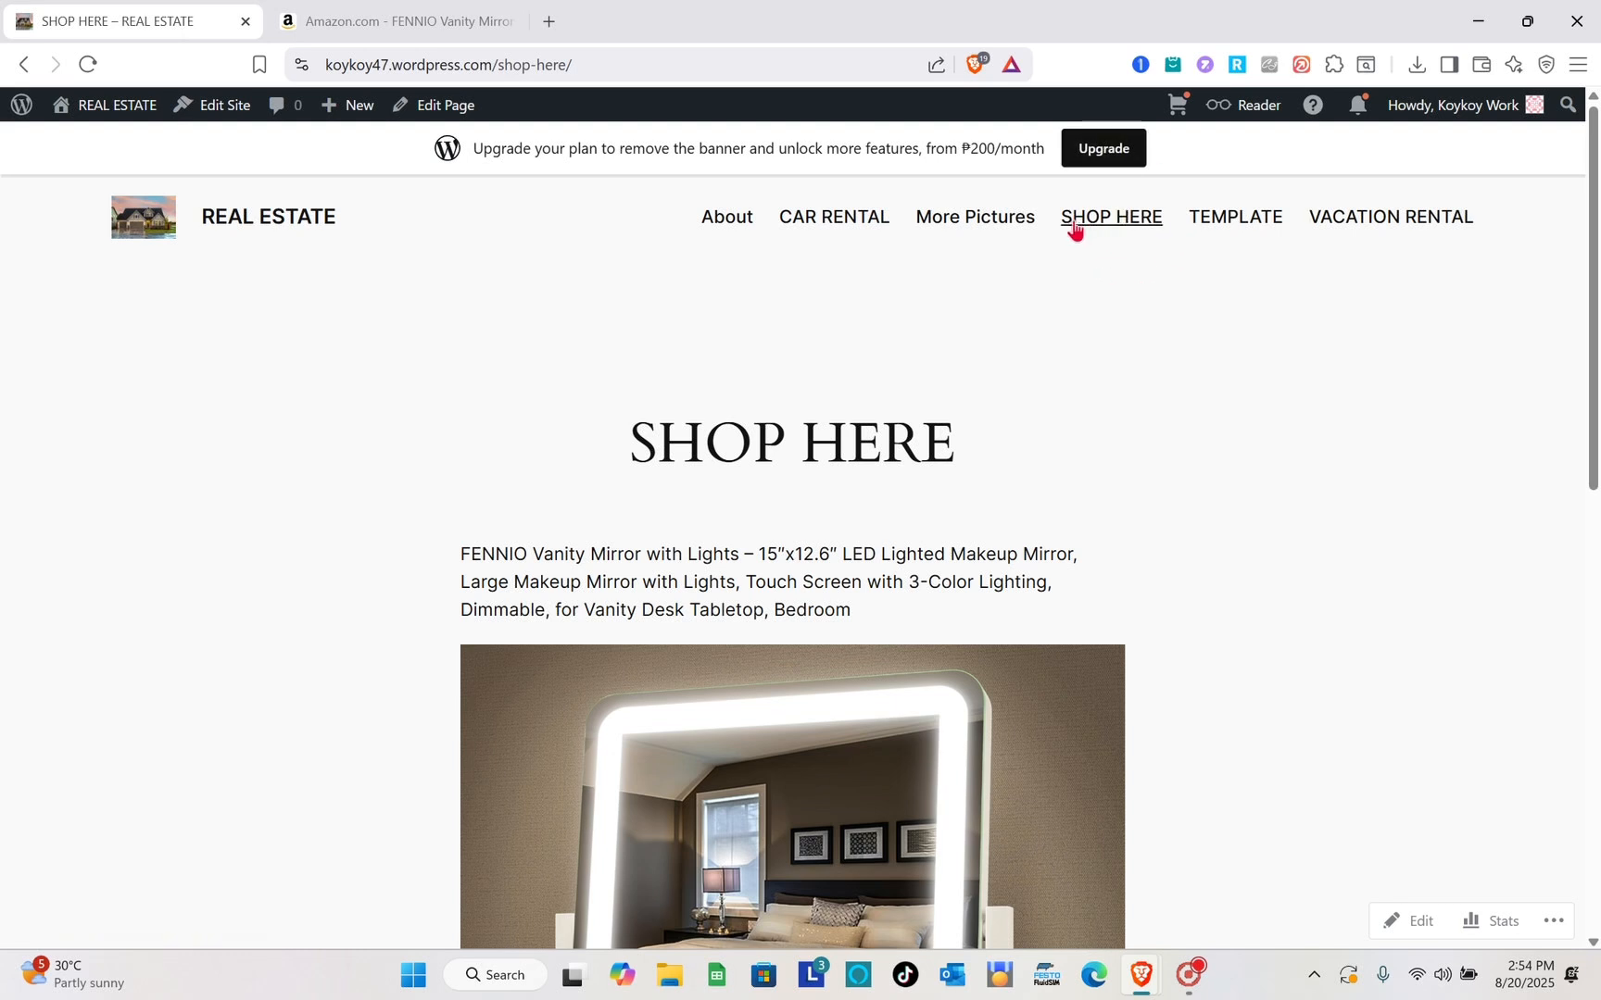
left_click(1095, 223)
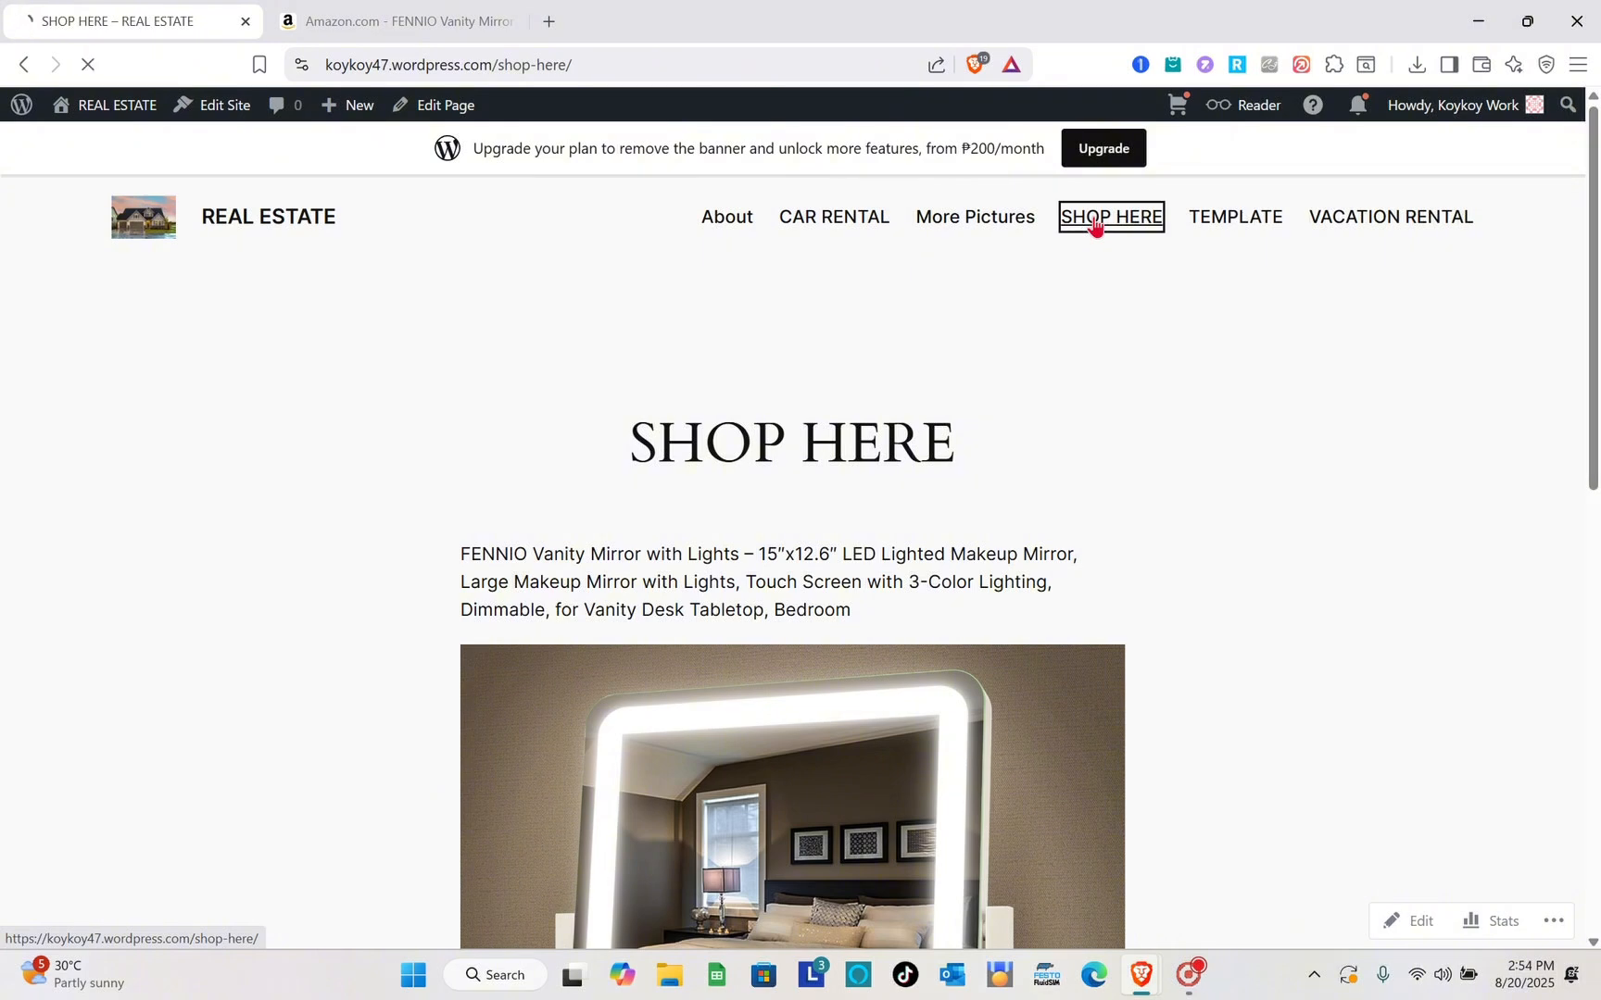
scroll(808, 552, "down", 3)
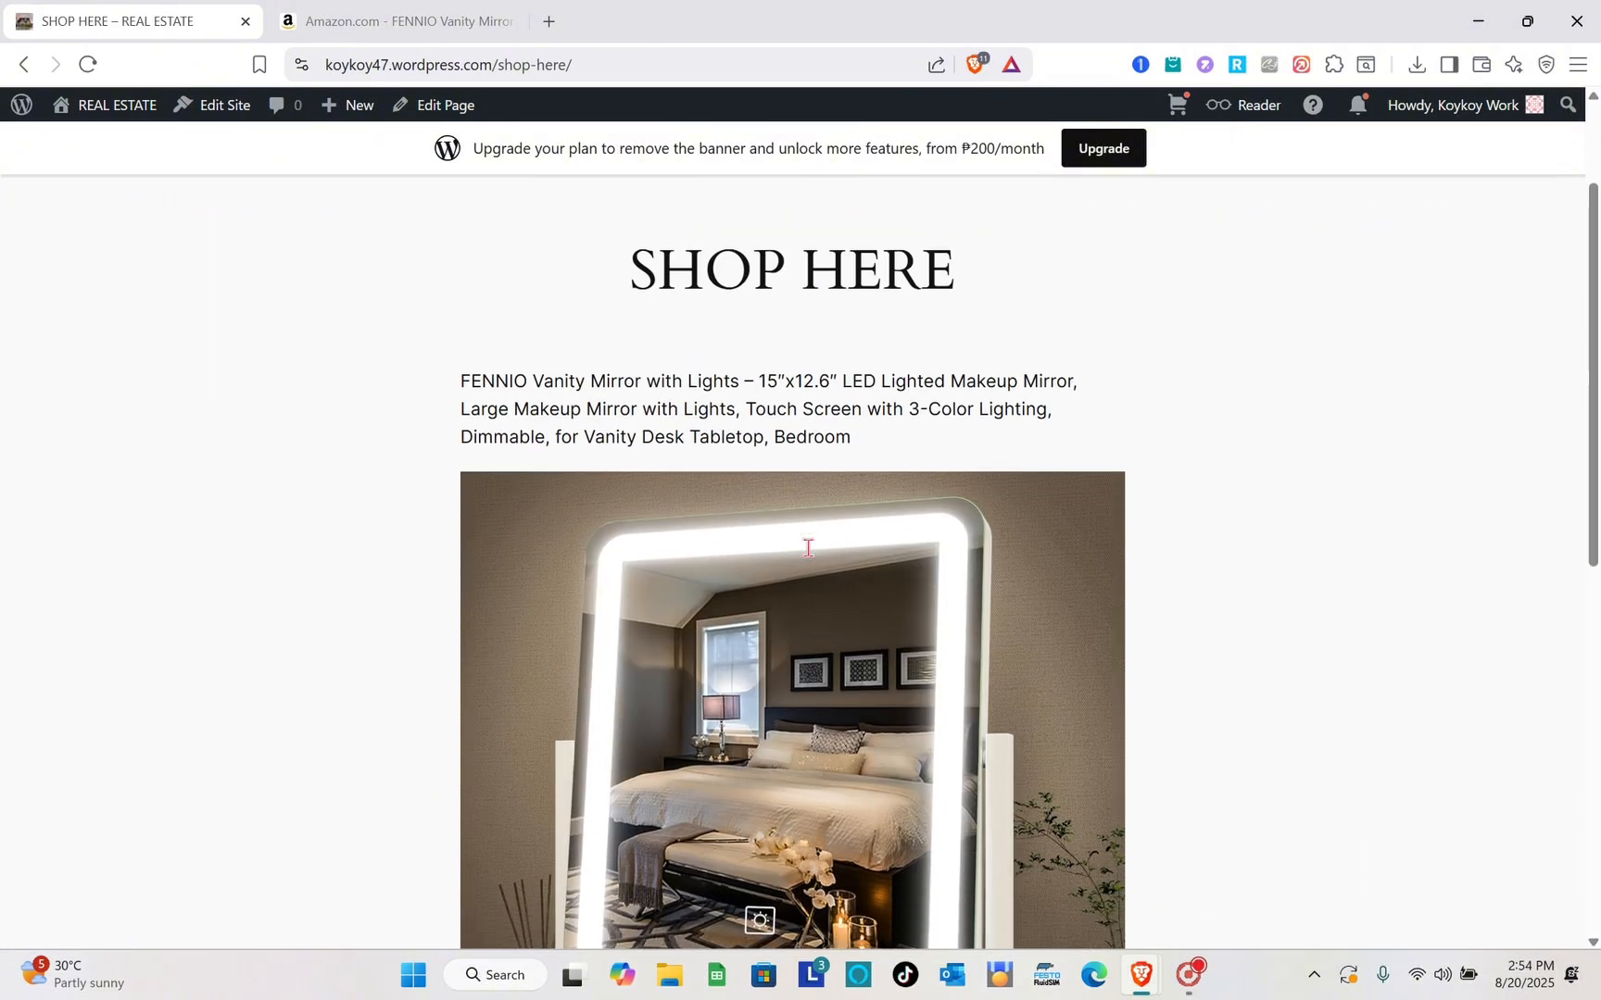
scroll(809, 552, "up", 2)
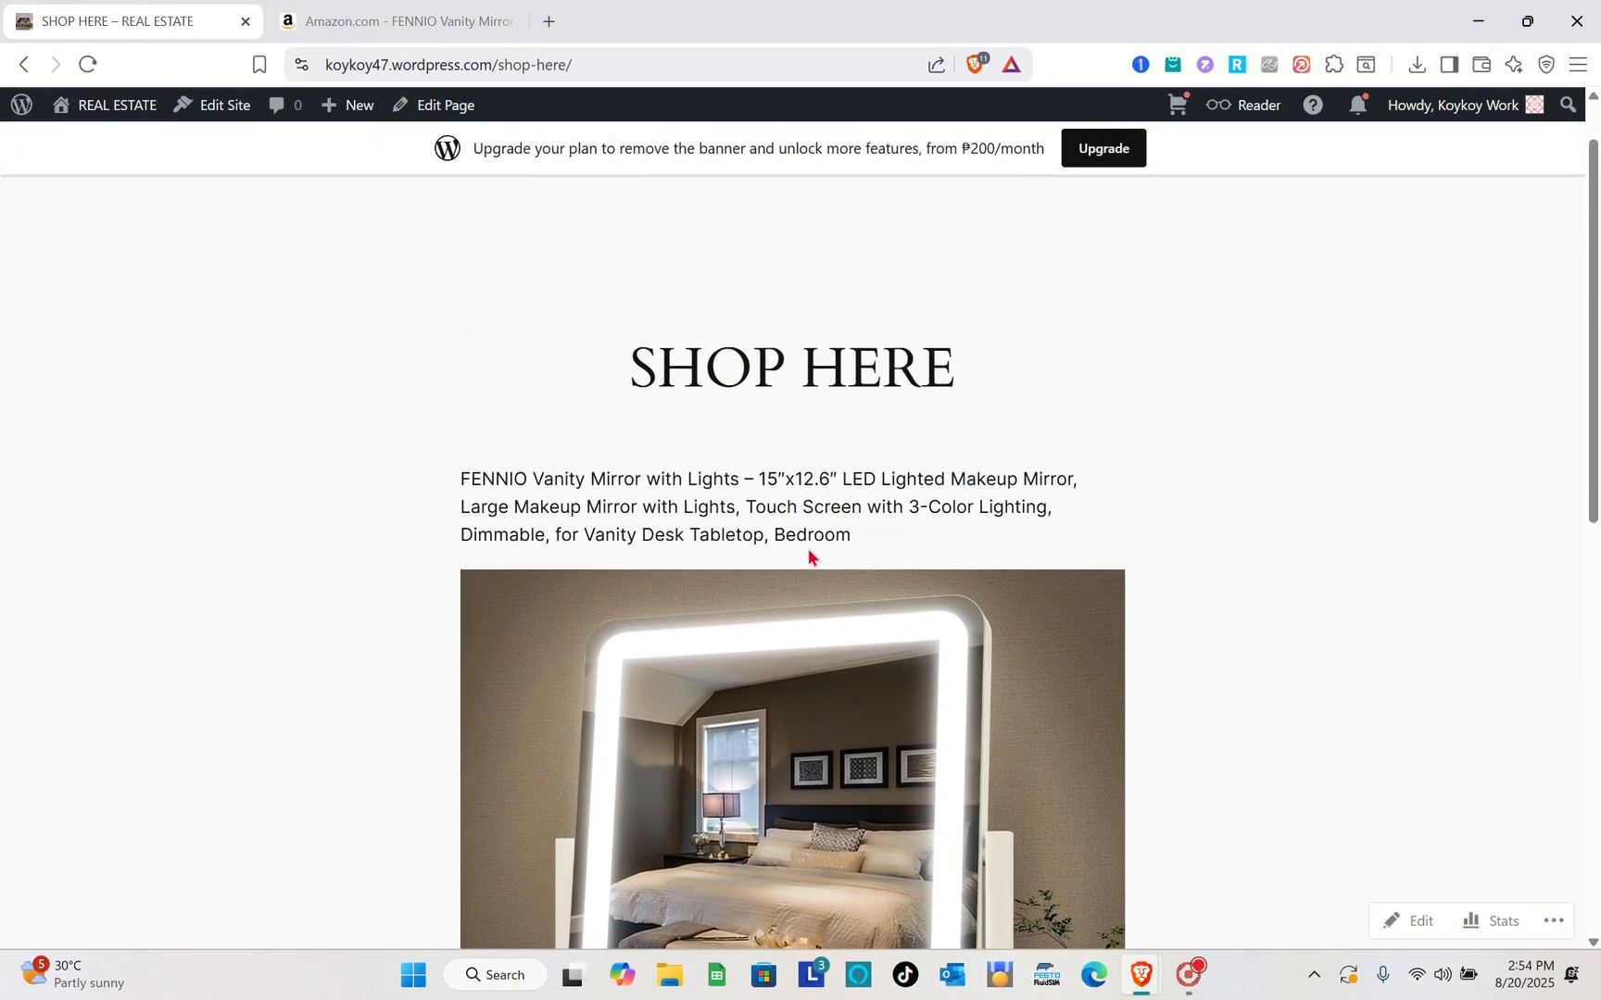
scroll(809, 556, "down", 4)
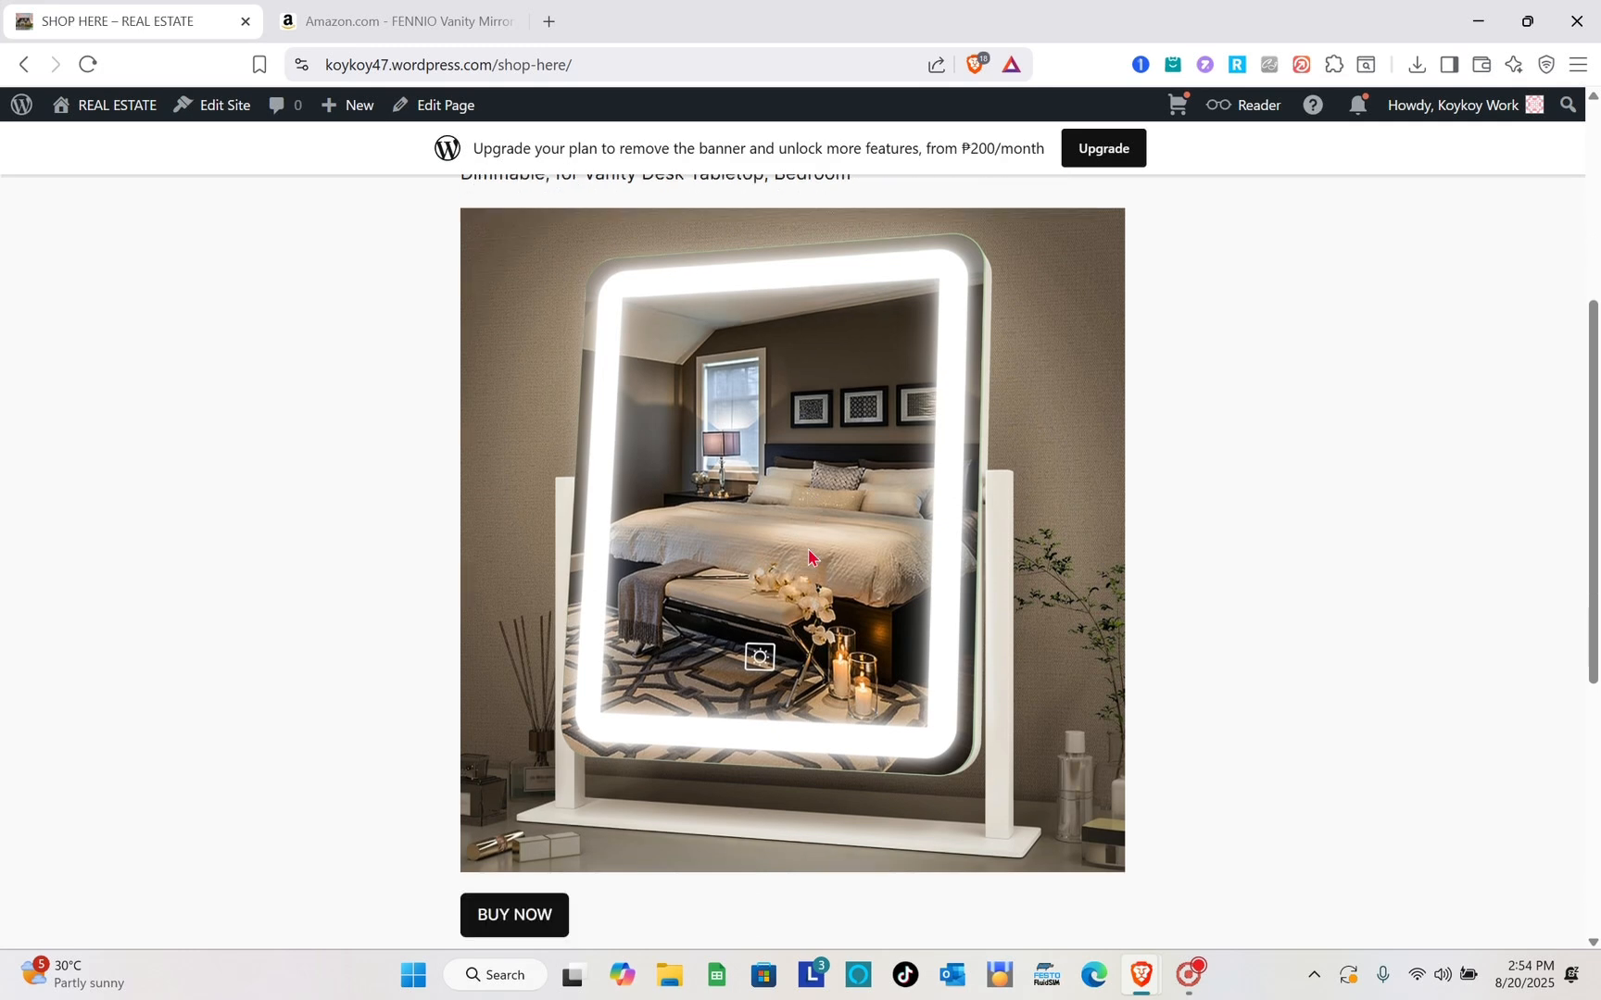
scroll(809, 556, "down", 1)
scroll(809, 556, "up", 4)
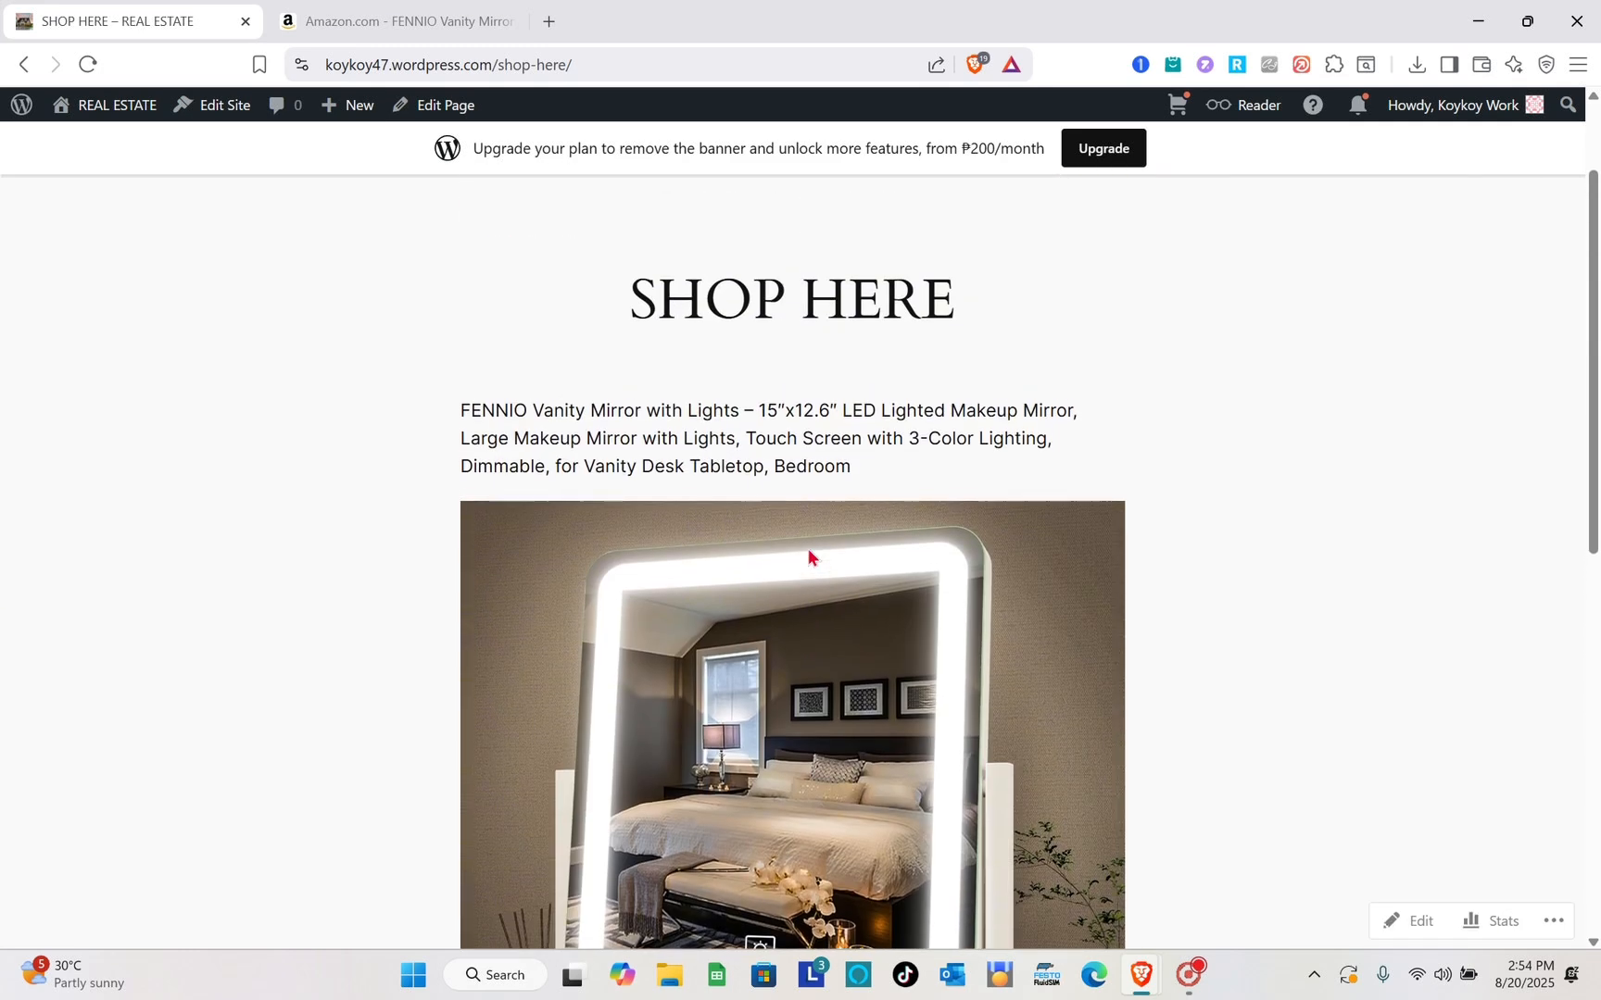
scroll(809, 556, "down", 1)
scroll(808, 556, "down", 2)
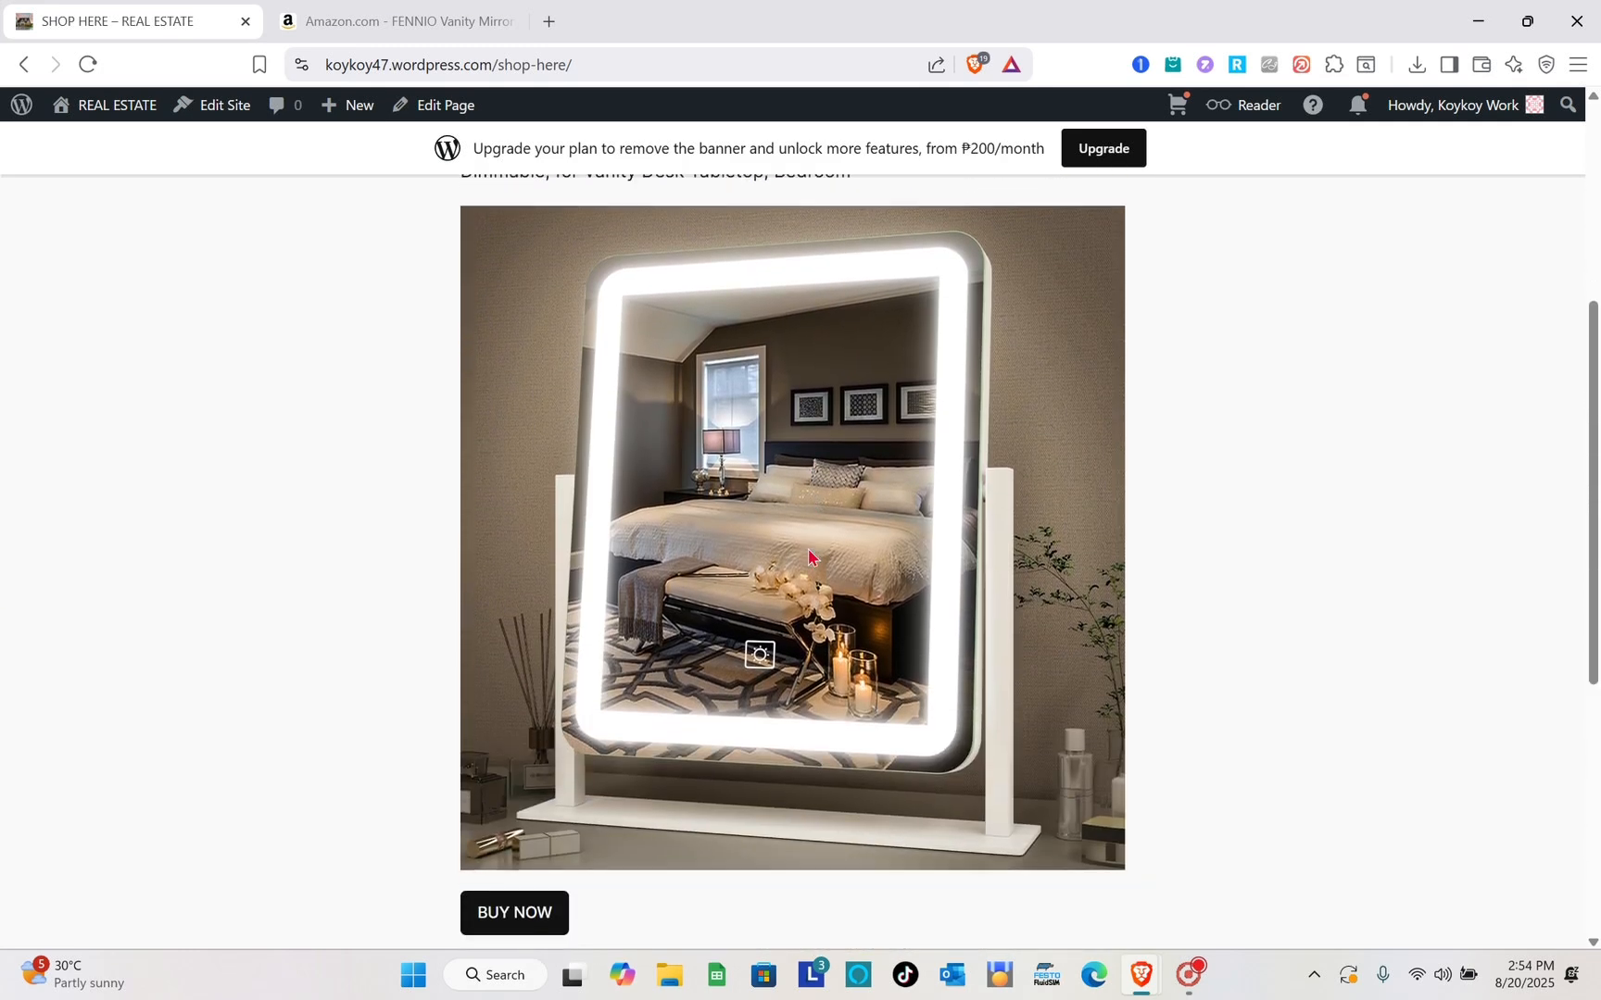
scroll(761, 271, "up", 3)
scroll(773, 479, "down", 3)
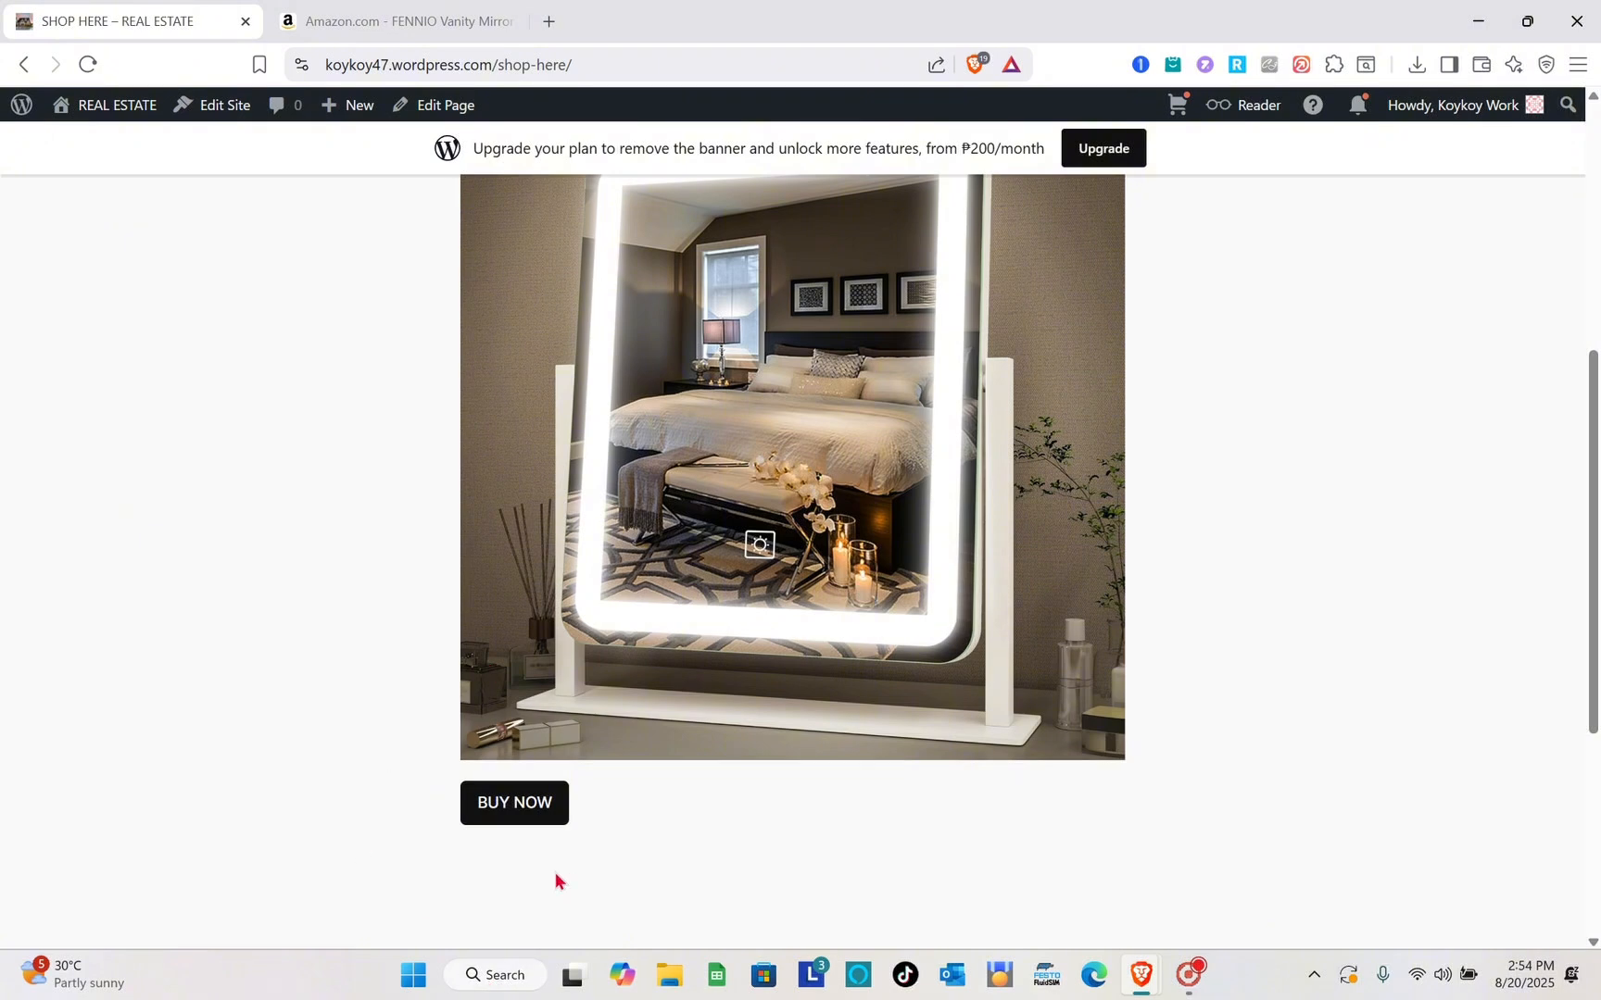
- Test the BUY NOW button's link on the live page, and return to the SHOP HERE page editor
left_click(540, 812)
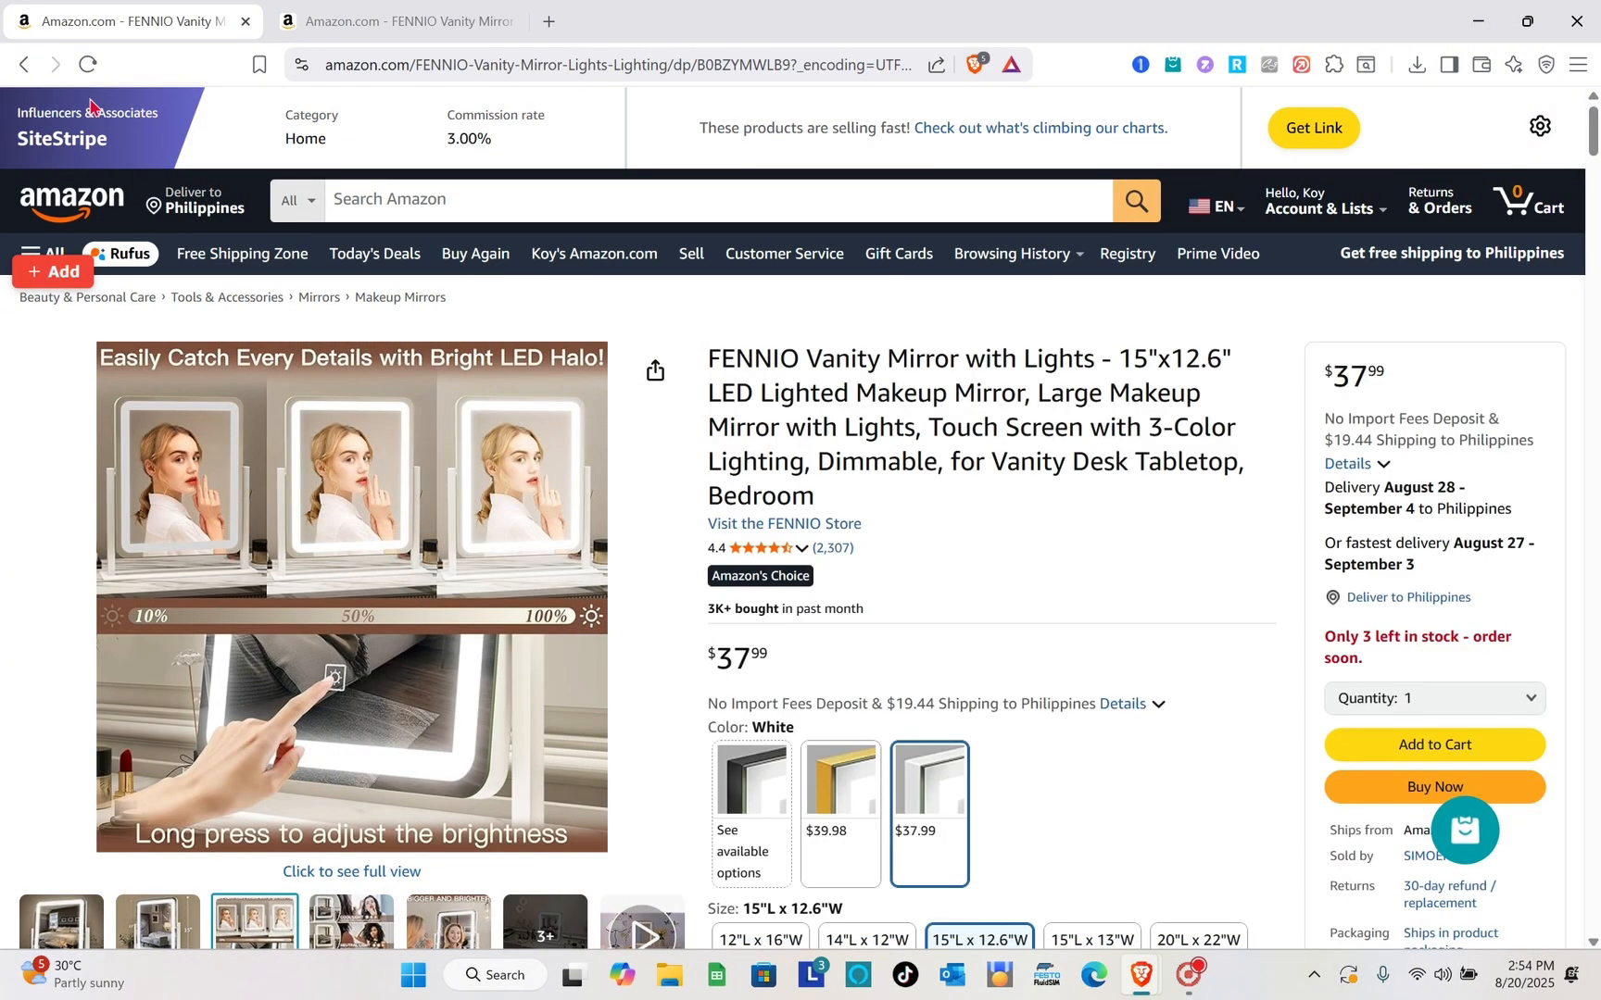
left_click(24, 64)
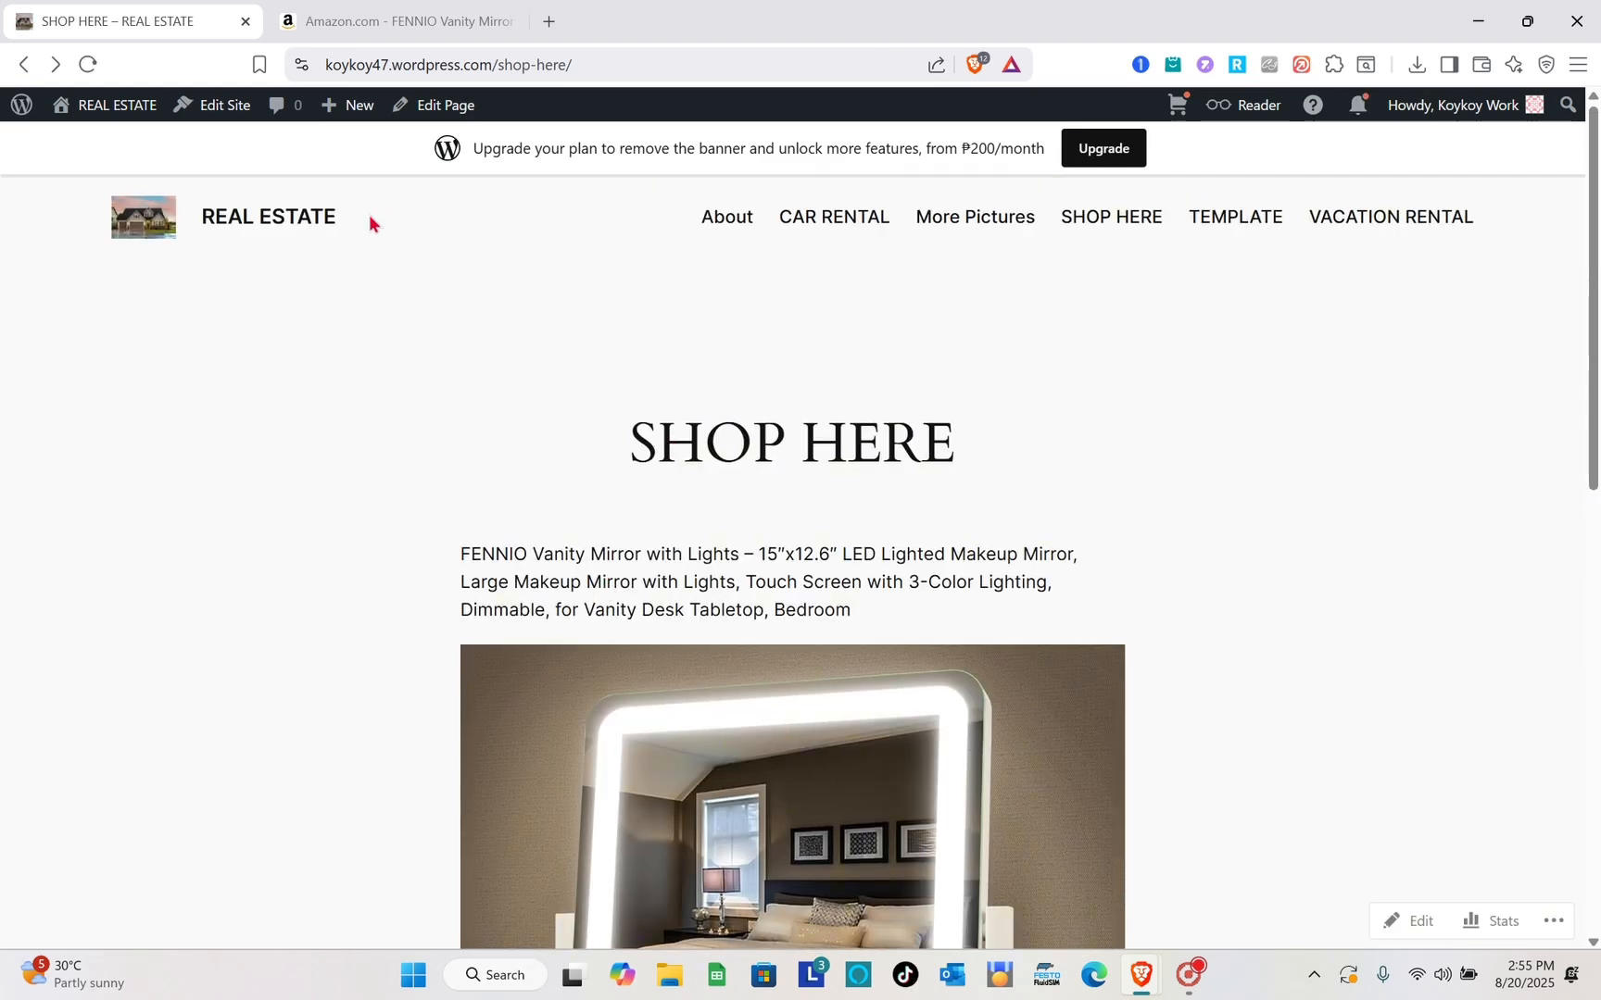
left_click(23, 67)
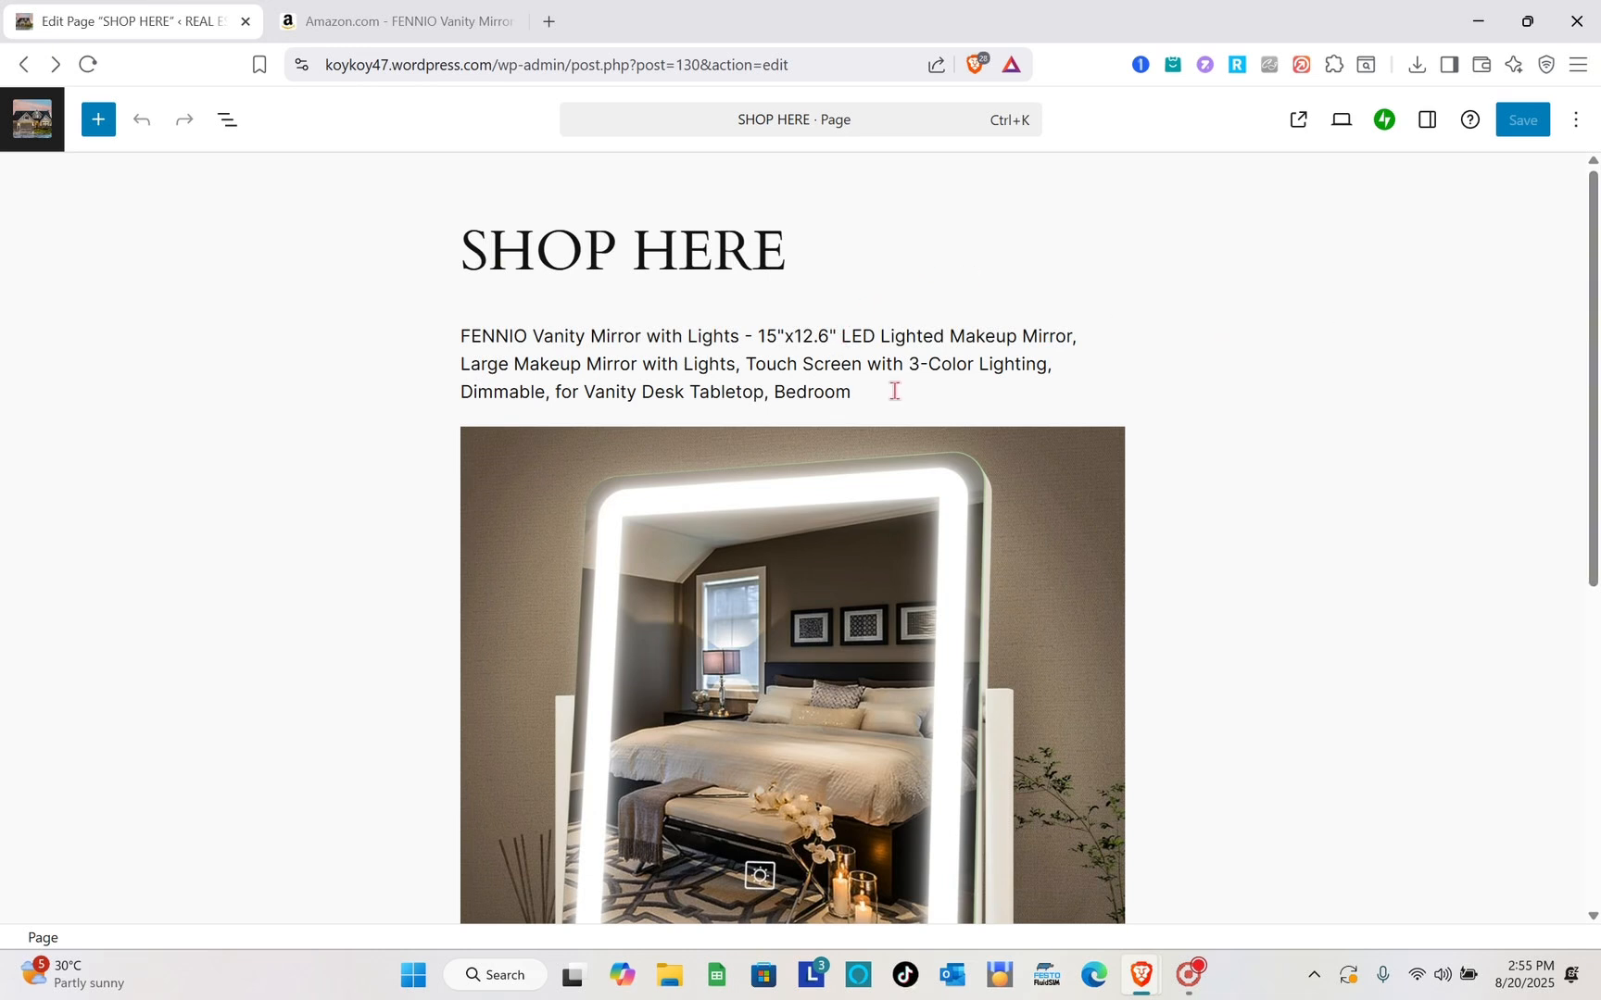
- Review the product description, the mirror image and the empty block below the BUY NOW button in the page editor
left_click_drag(887, 400, 386, 336)
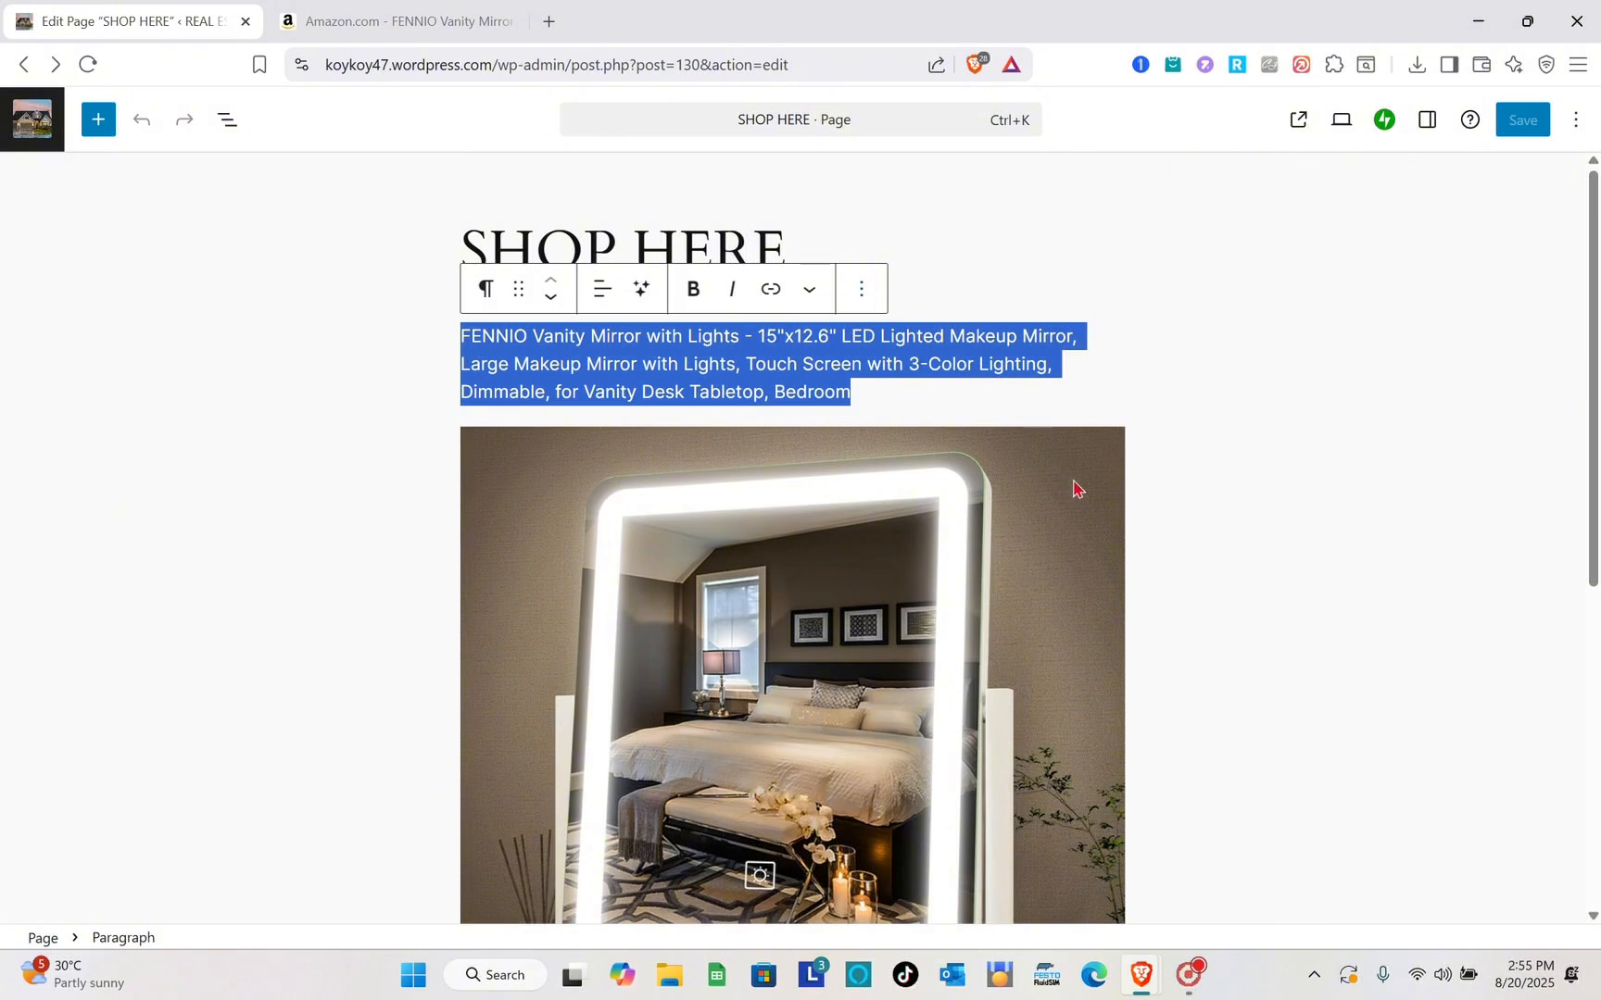
left_click(1291, 474)
scroll(1290, 474, "down", 6)
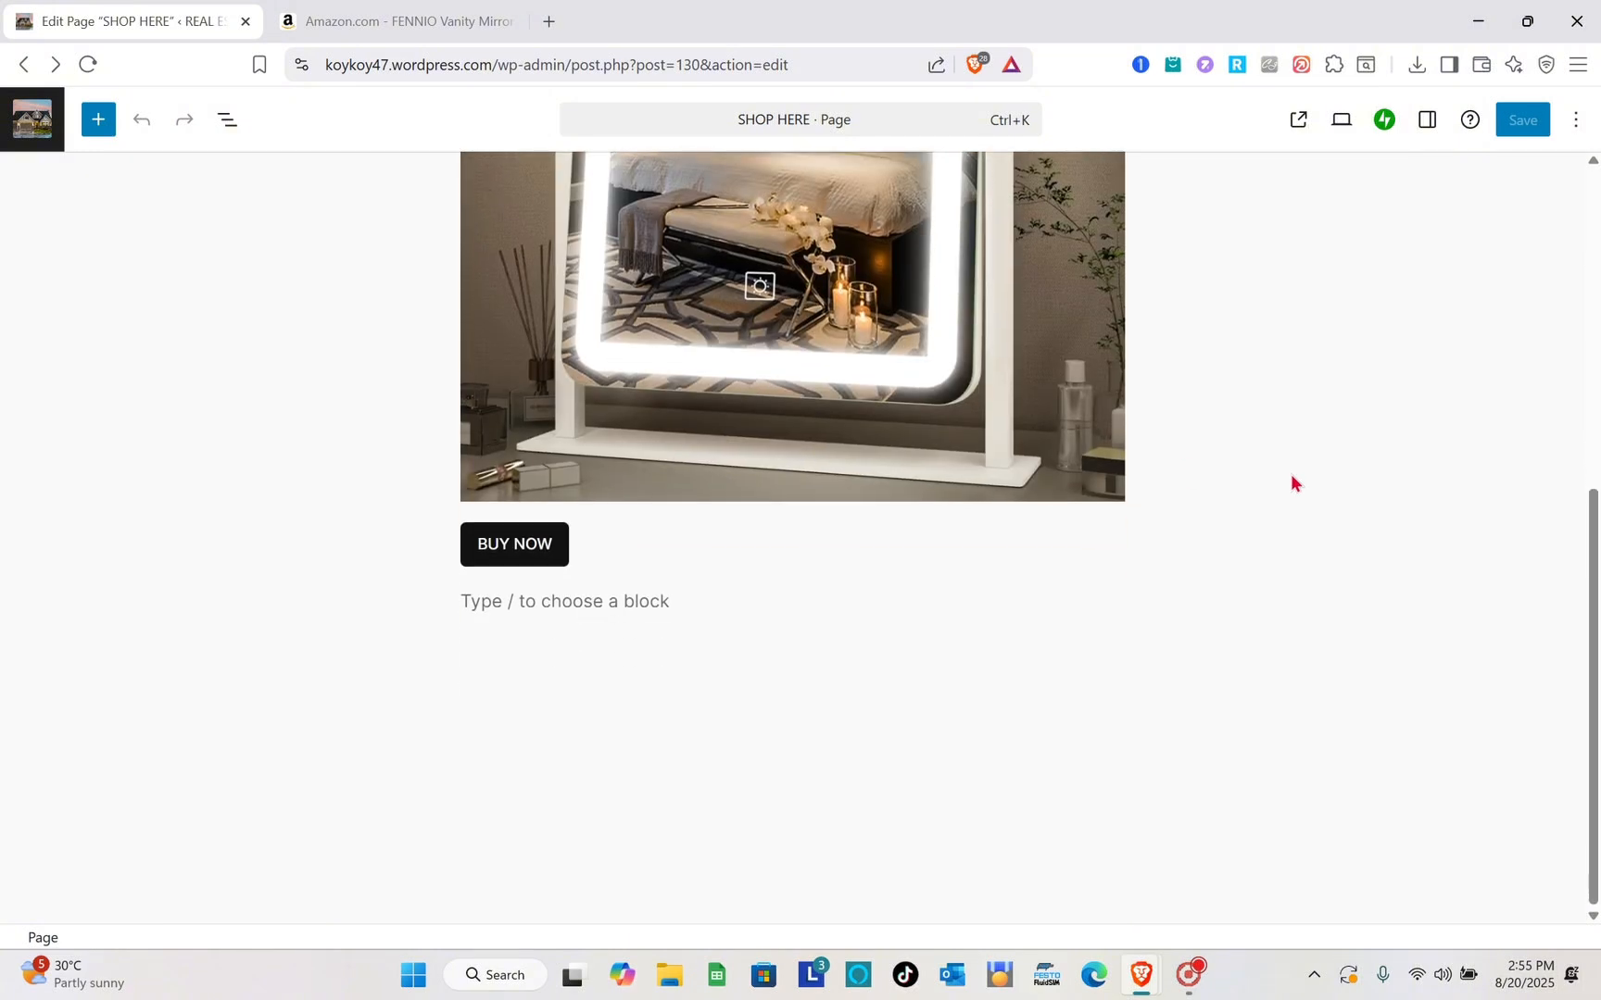
scroll(985, 614, "up", 2)
left_click(613, 775)
scroll(614, 772, "down", 2)
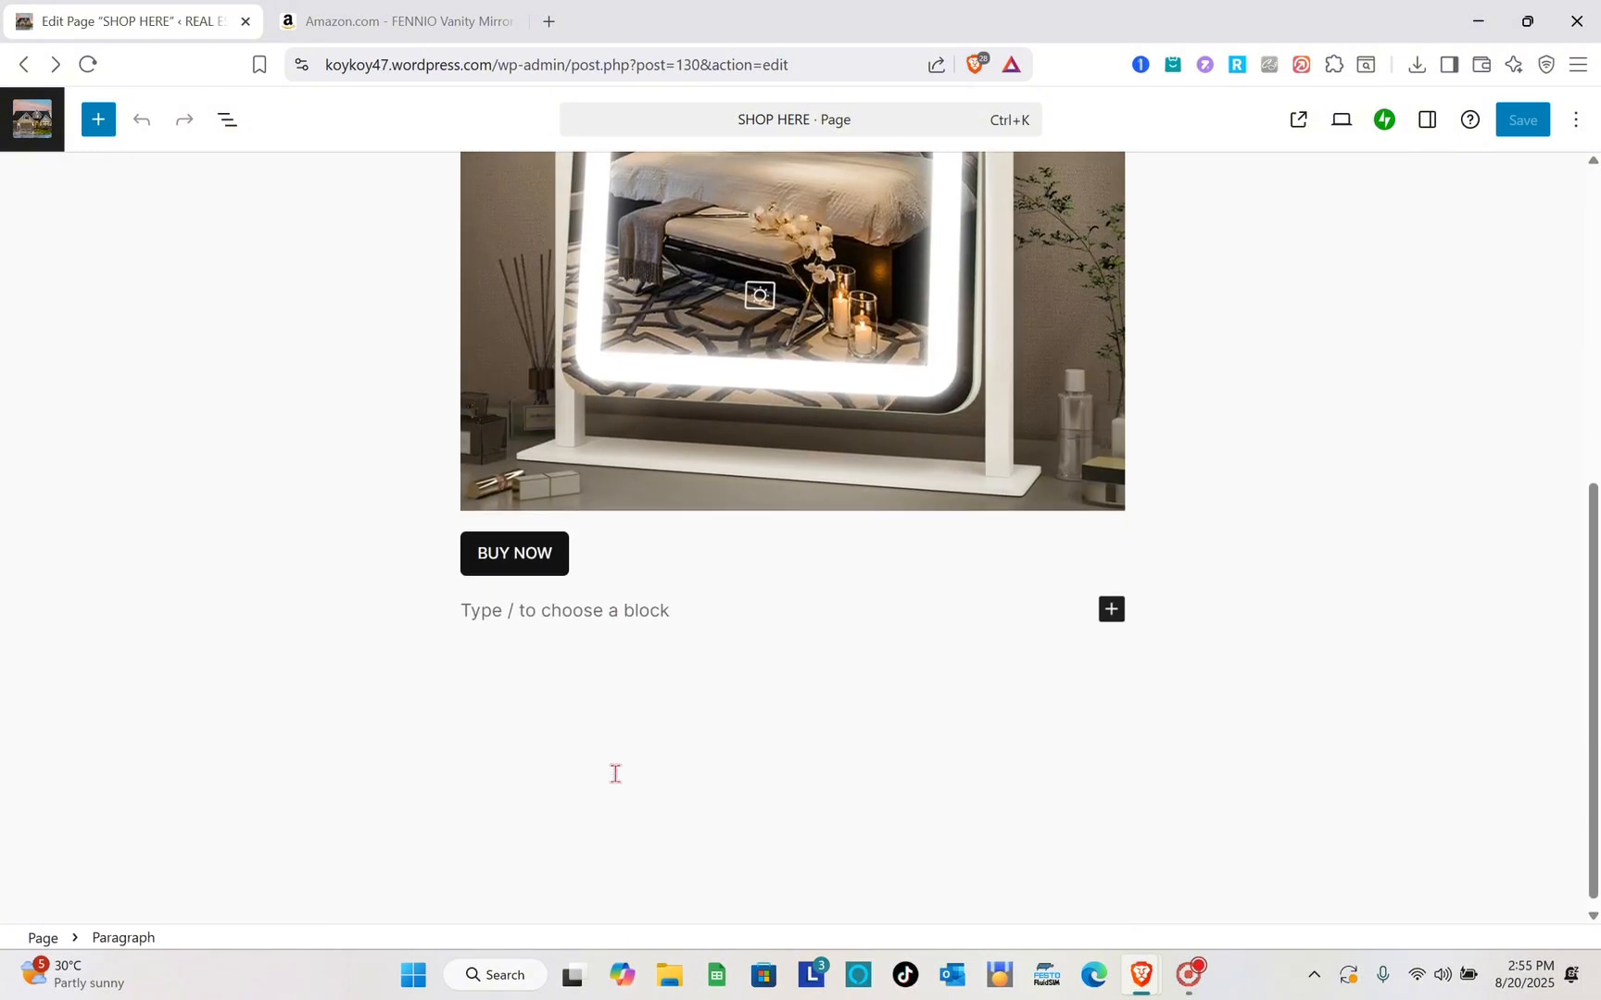
scroll(658, 562, "up", 4)
scroll(656, 519, "up", 1)
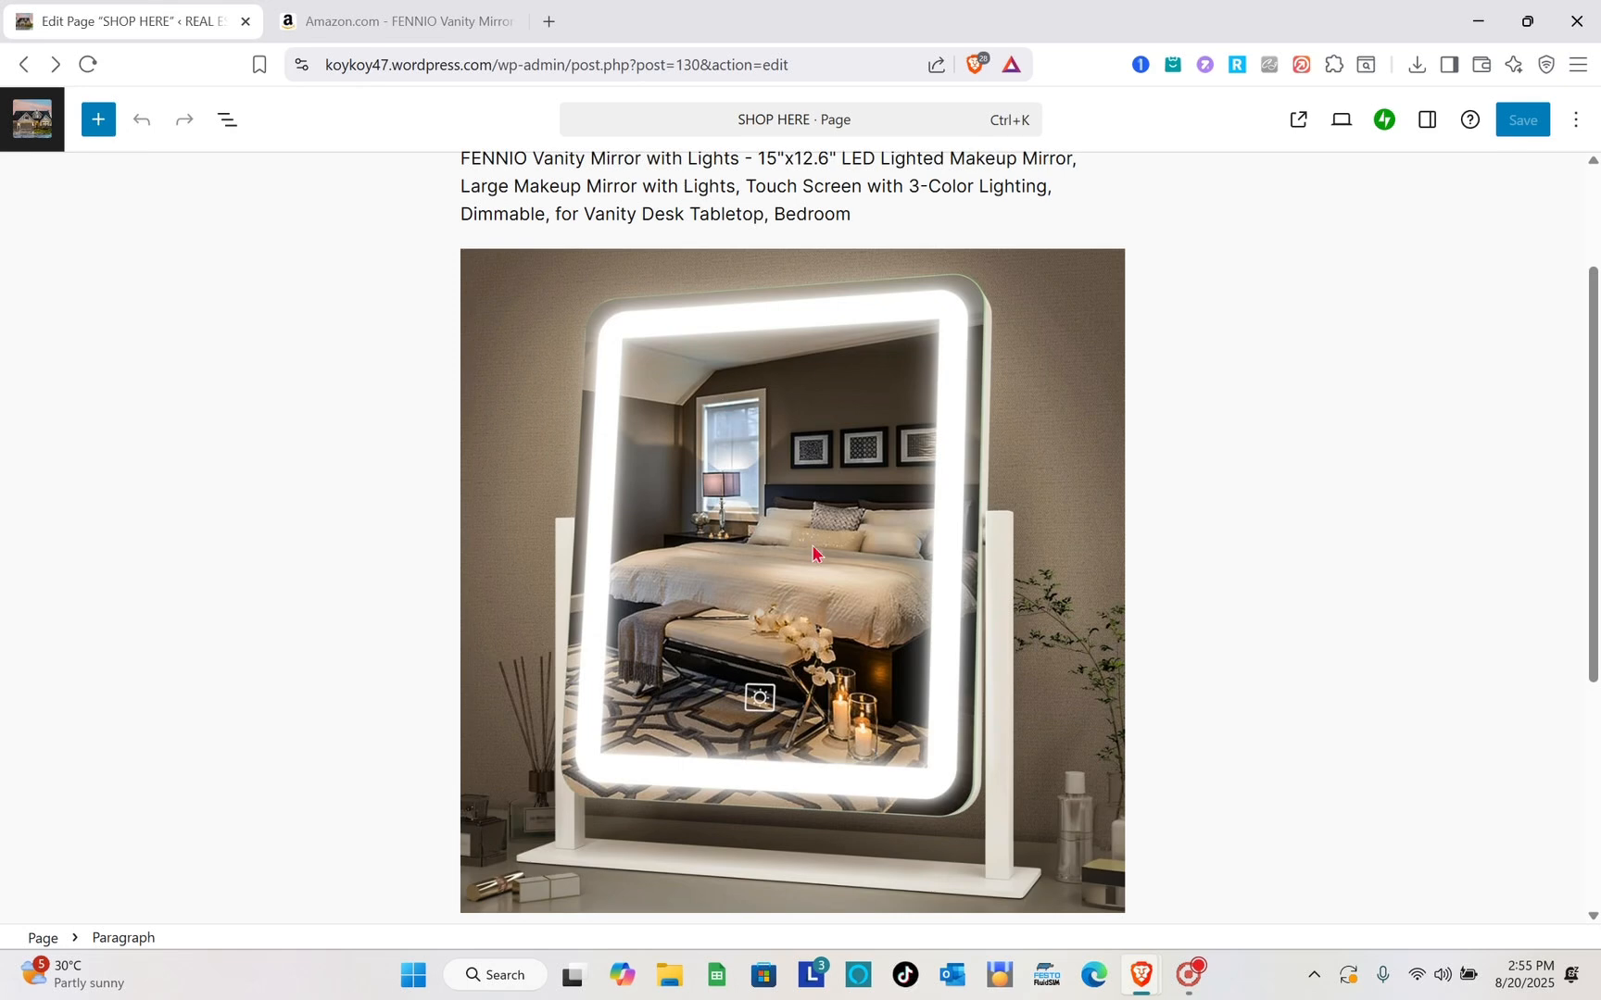
scroll(813, 553, "down", 3)
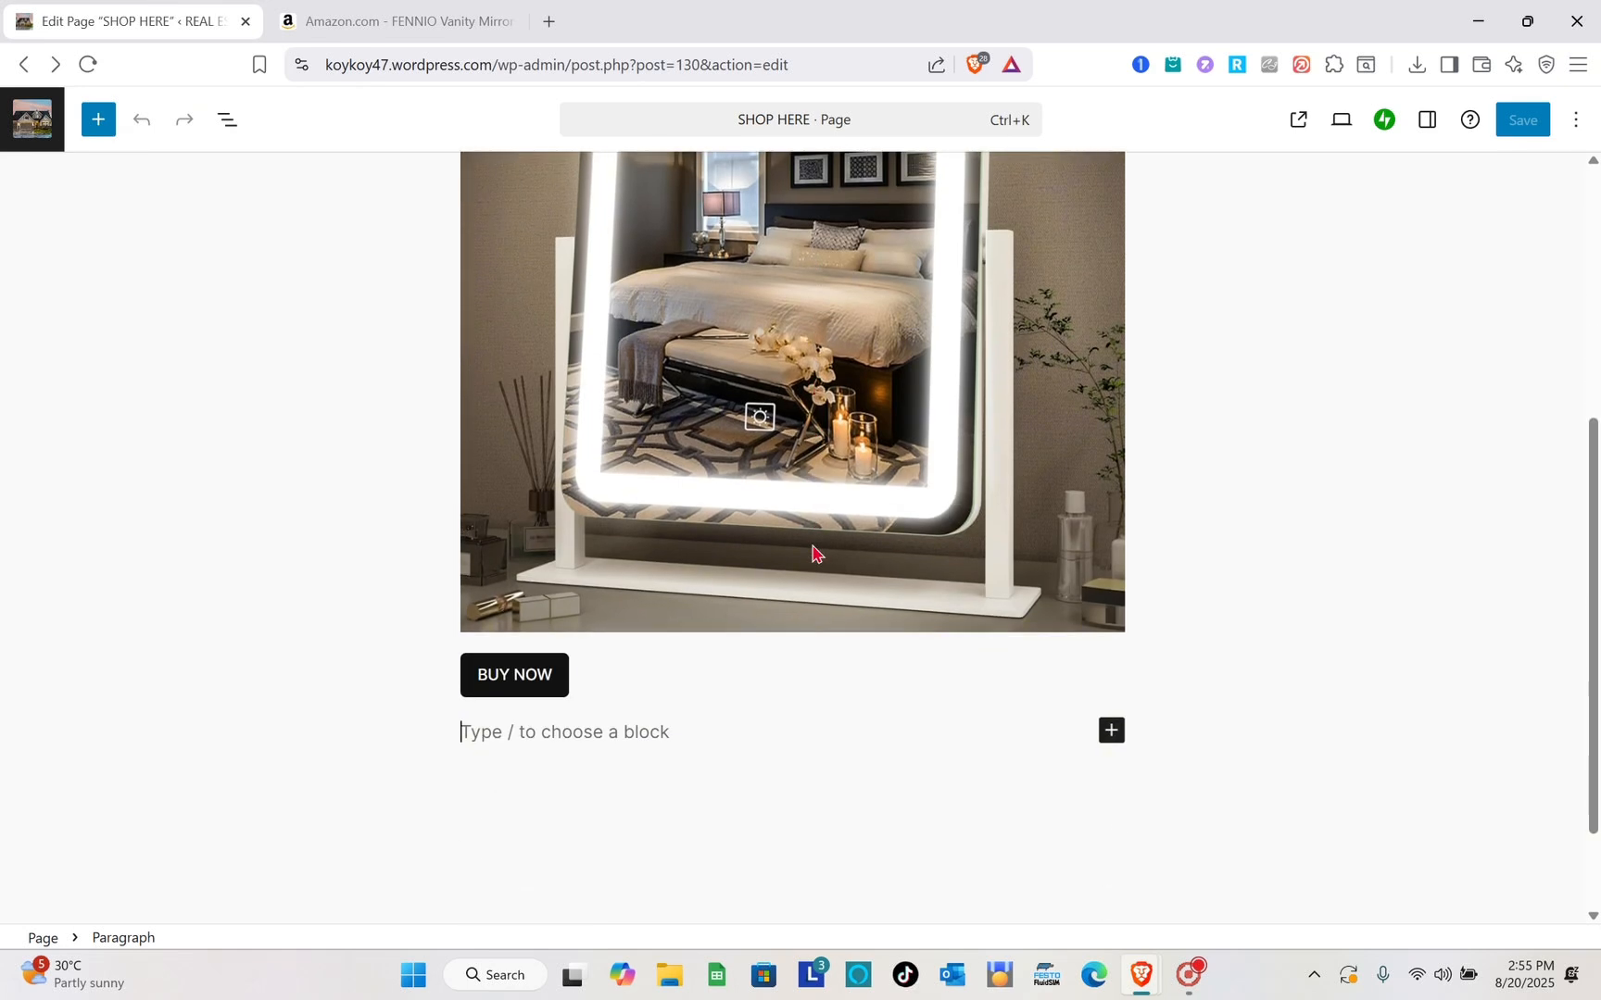